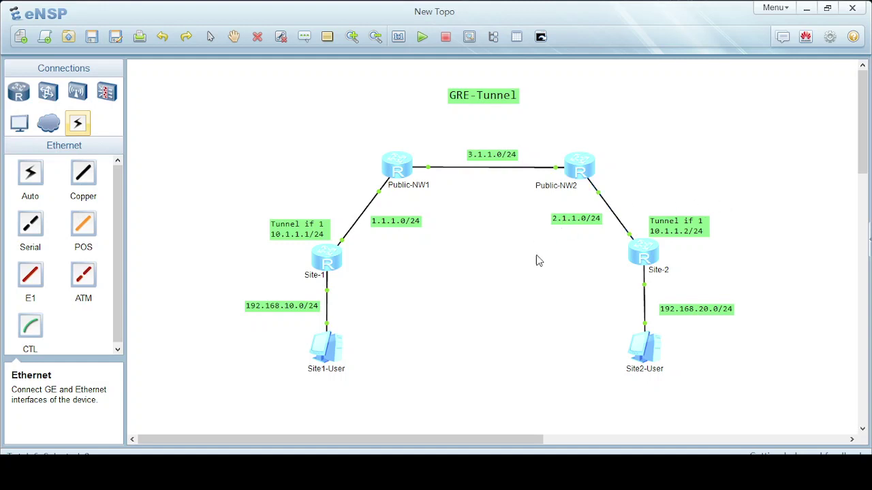
Check the IPv4 address, subnet mask and gateway settings of Site1-User and Site2-User
double_click(331, 350)
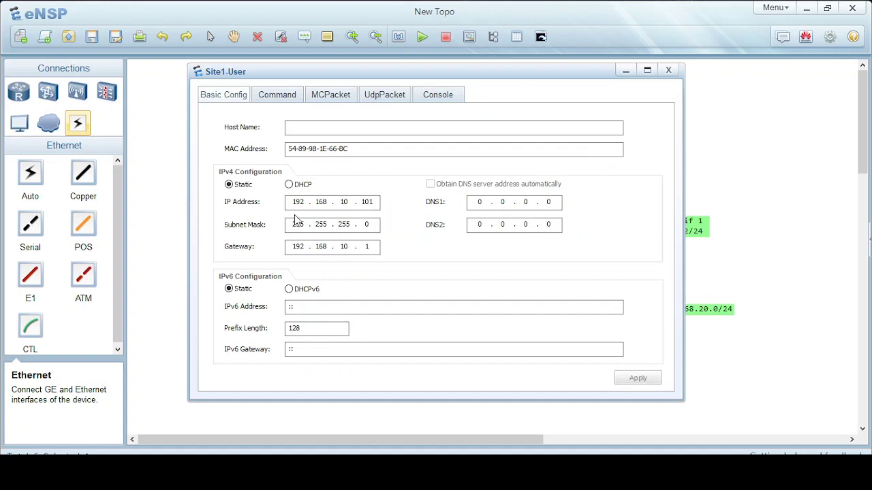
drag(405, 72, 529, 73)
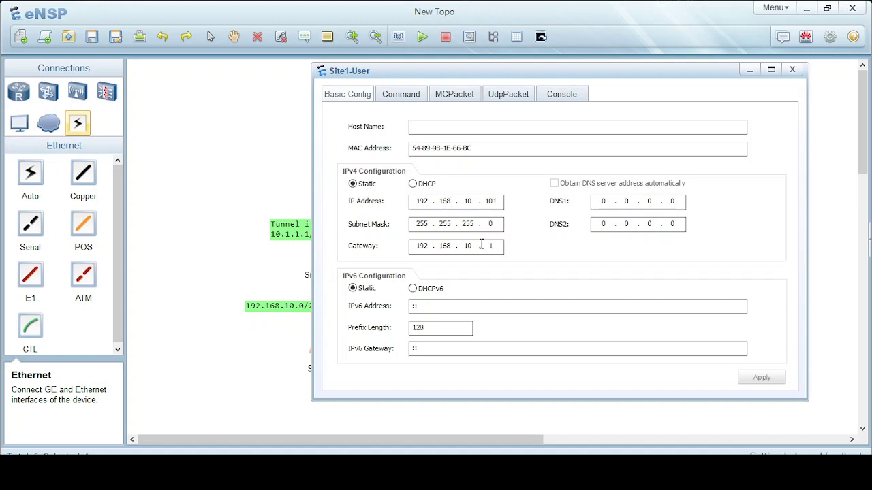
click(792, 69)
double_click(645, 349)
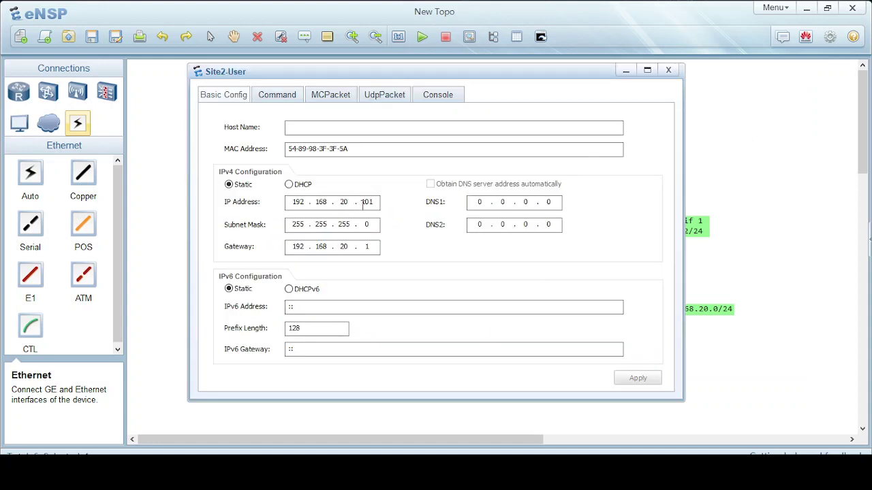
double_click(343, 247)
click(668, 71)
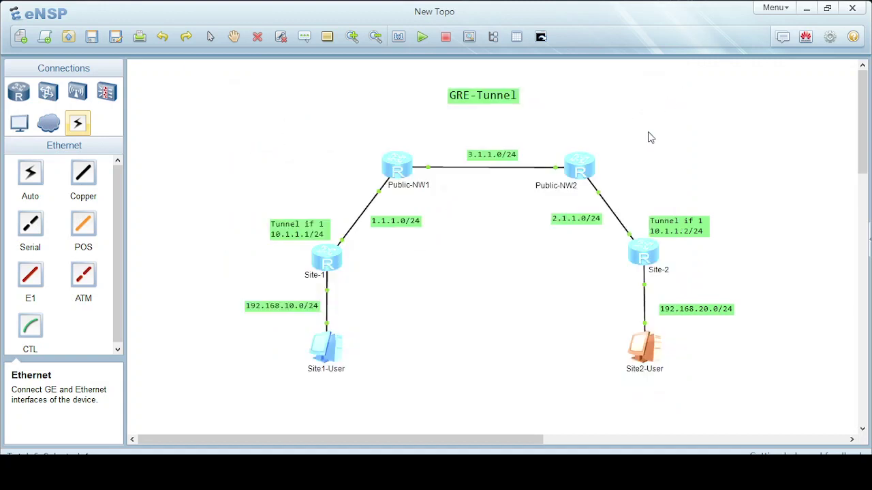
Open the console of the Site-1 router and enter system-view
double_click(329, 264)
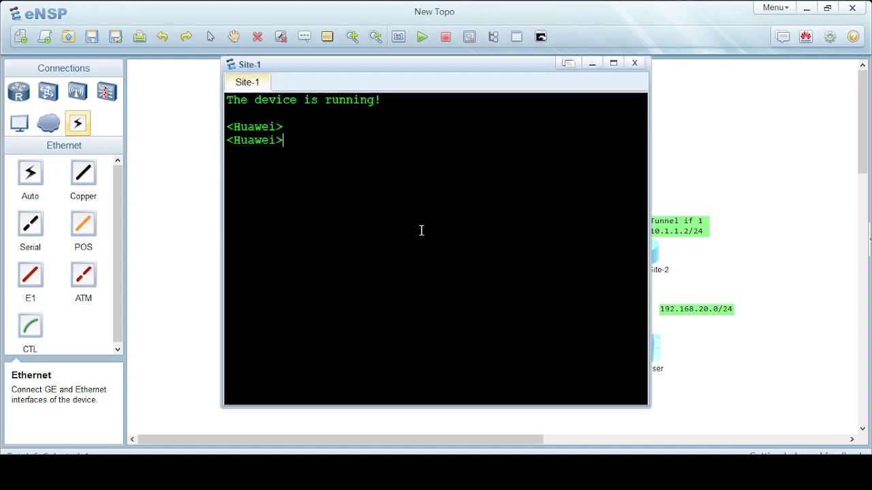
key(Return)
key(Return)
key(Return)
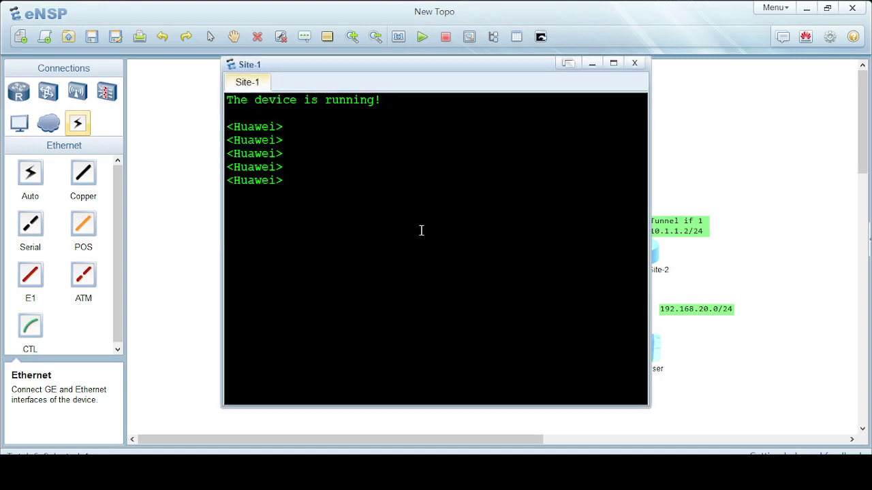
text(sy)
key(Tab)
key(Return)
key(Return)
key(Return)
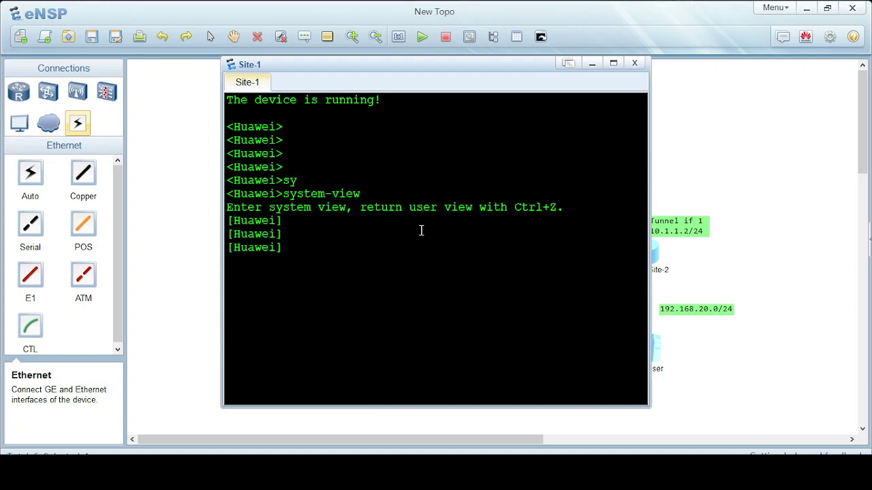
Set the router's sysname to Site-1
text(sy)
key(Tab)
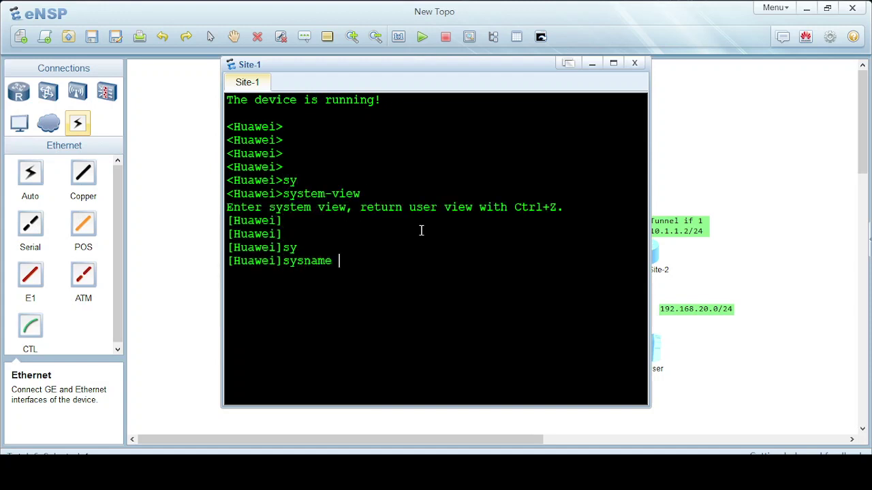
text(Site-1)
key(Return)
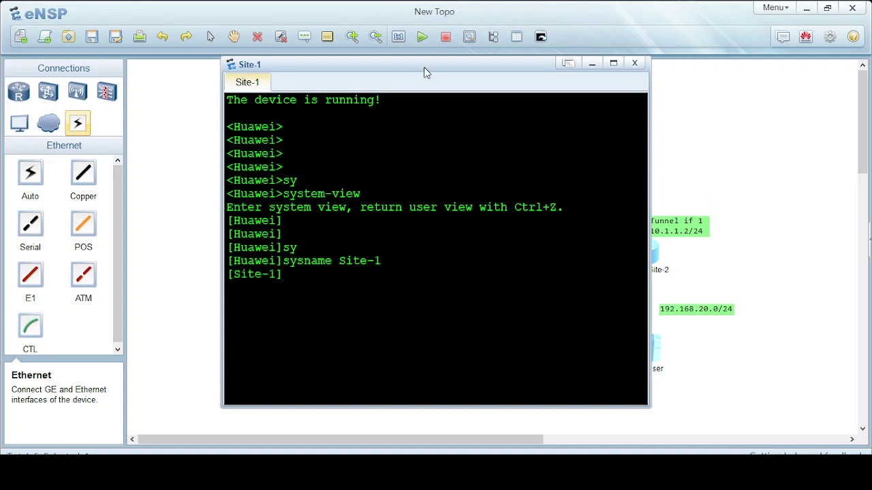
Show the interface labels on the topology and place the Site-1 console clear of the Site-1 links
drag(424, 66, 711, 69)
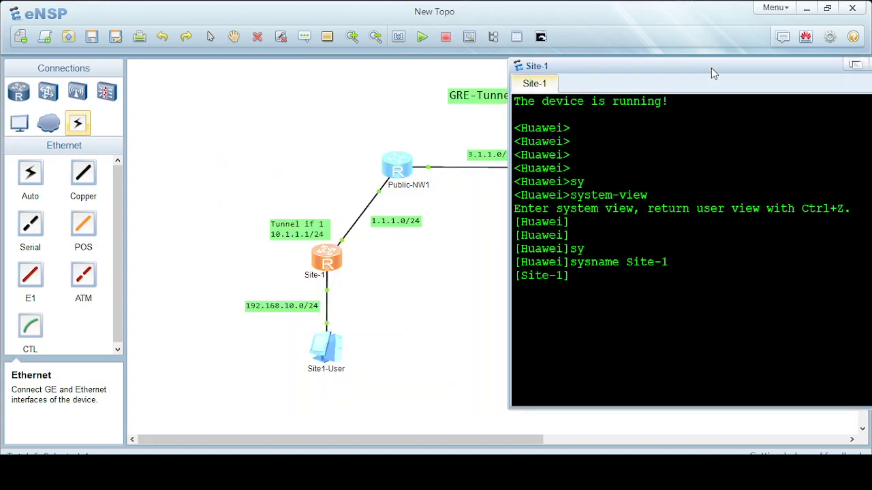
click(493, 36)
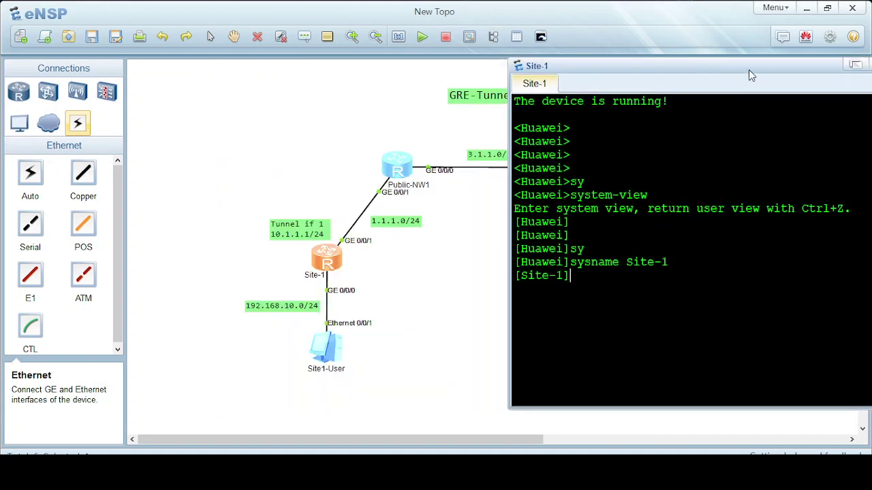
drag(751, 65, 652, 57)
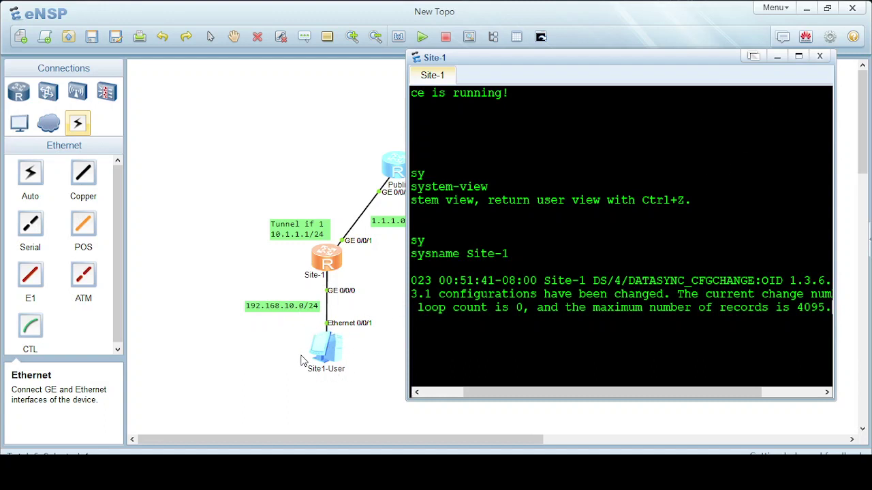
Maximize the Site-1 console and enter the interface view of GigabitEthernet 0/0/0
click(798, 55)
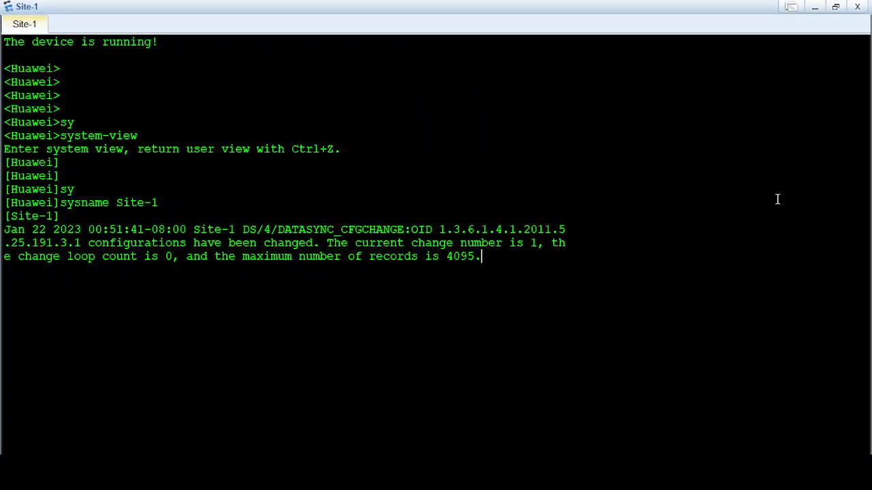
key(Return)
key(Return)
key(Return)
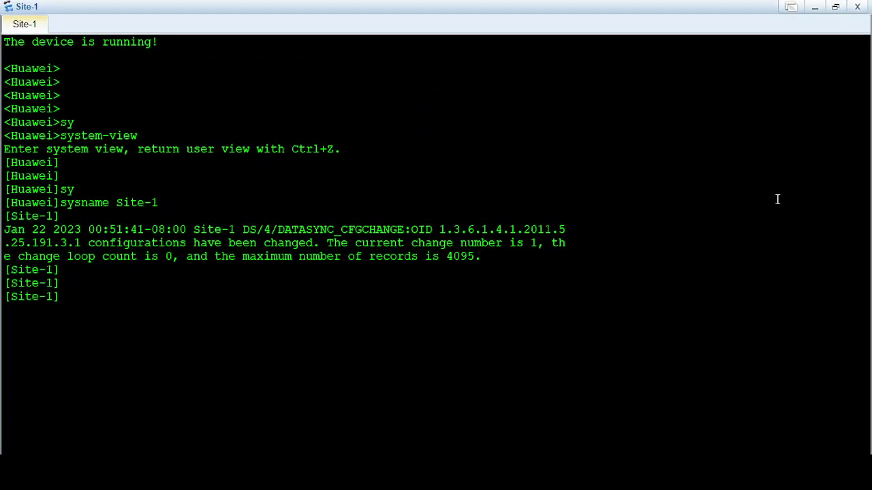
text(inter)
key(Tab)
text(gi)
key(Tab)
text(0)
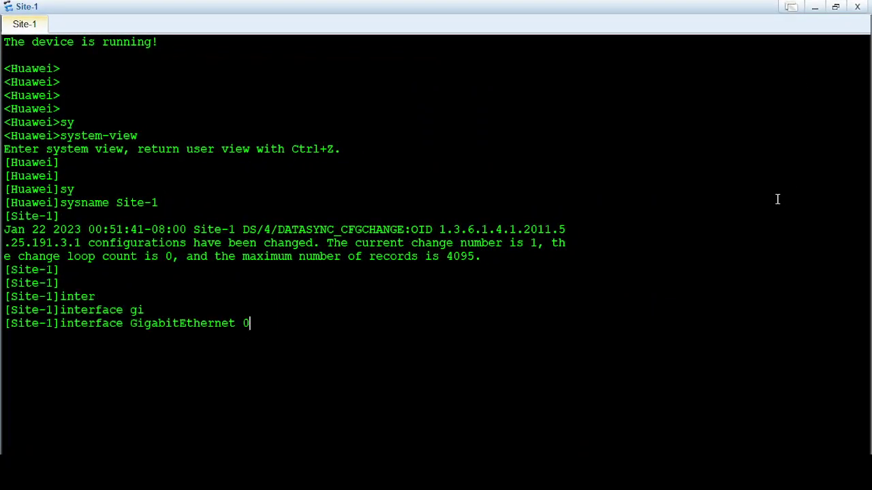
text(/0/0)
key(Return)
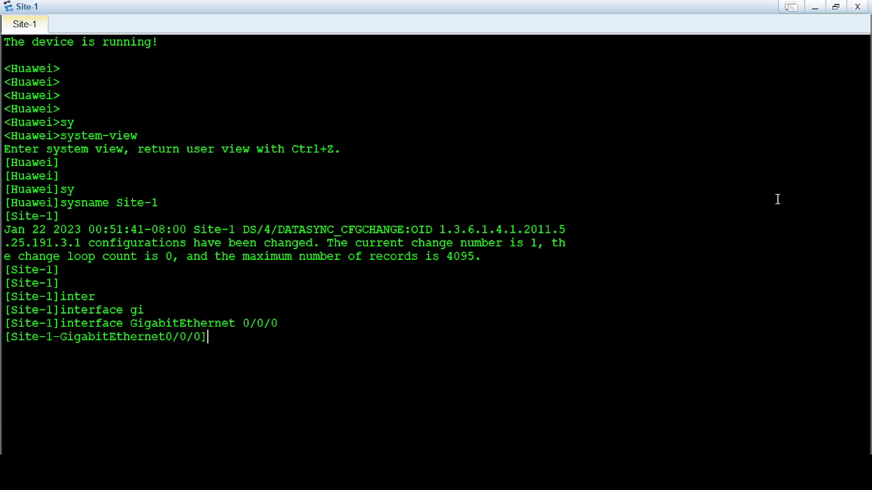
Assign IP address 192.168.10.1 255.255.255.0 to GigabitEthernet 0/0/0 and quit the interface view
text(ip ad)
key(Tab)
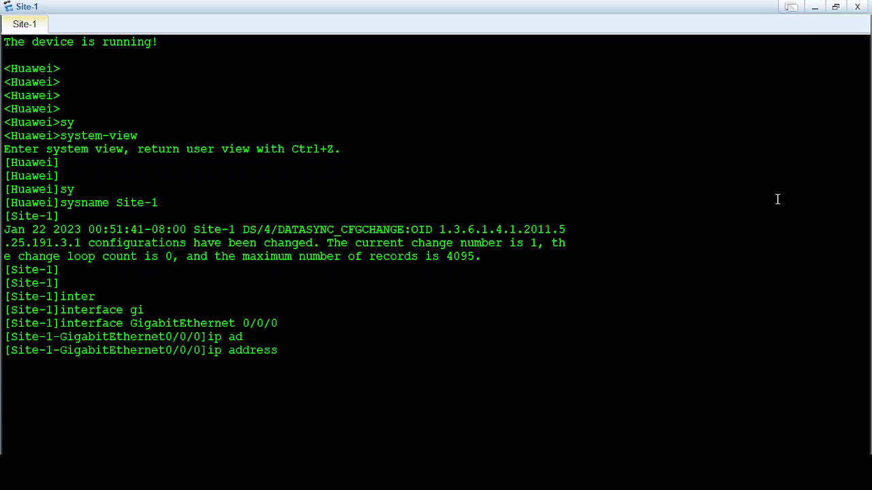
text(192.168.10.1 255)
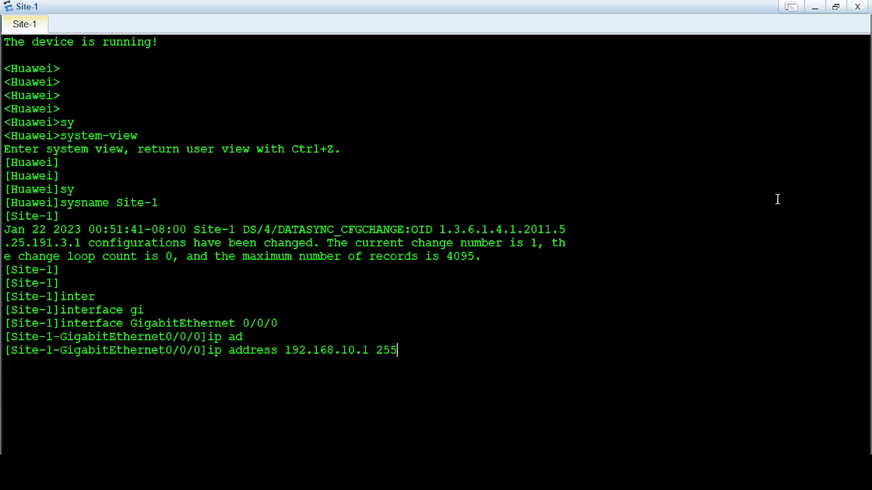
text(.255.255.0)
key(Return)
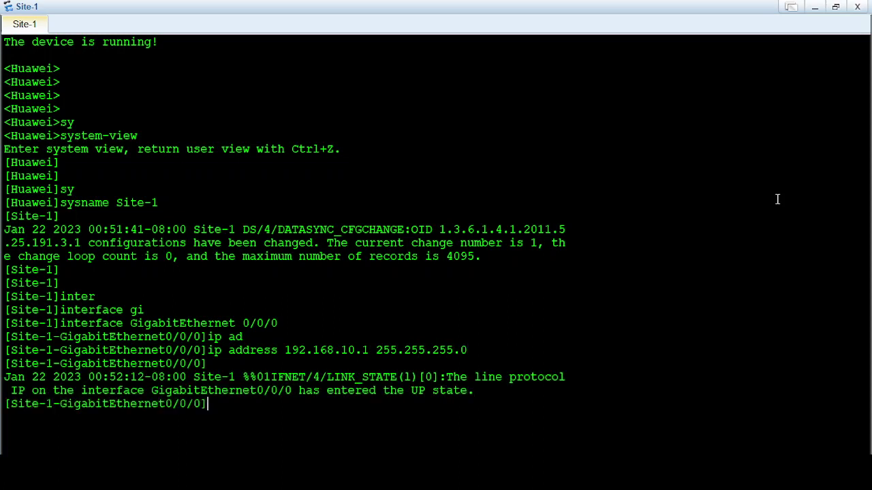
key(Return)
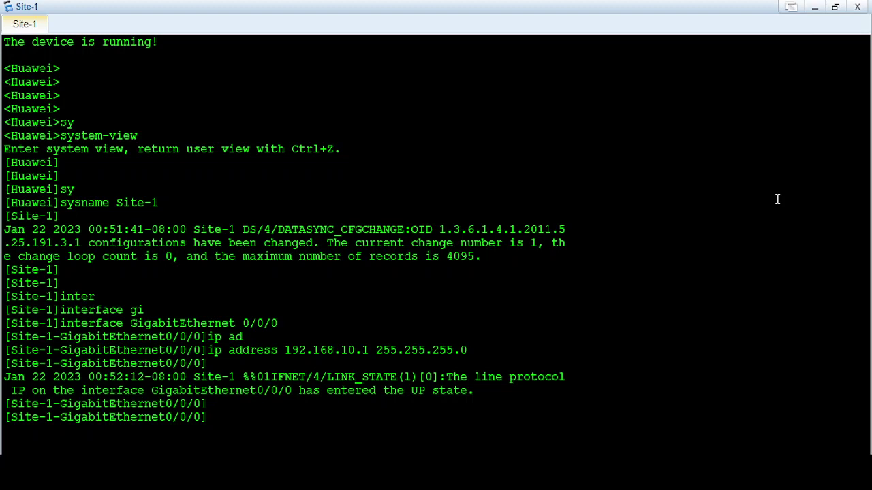
text(quit)
key(Return)
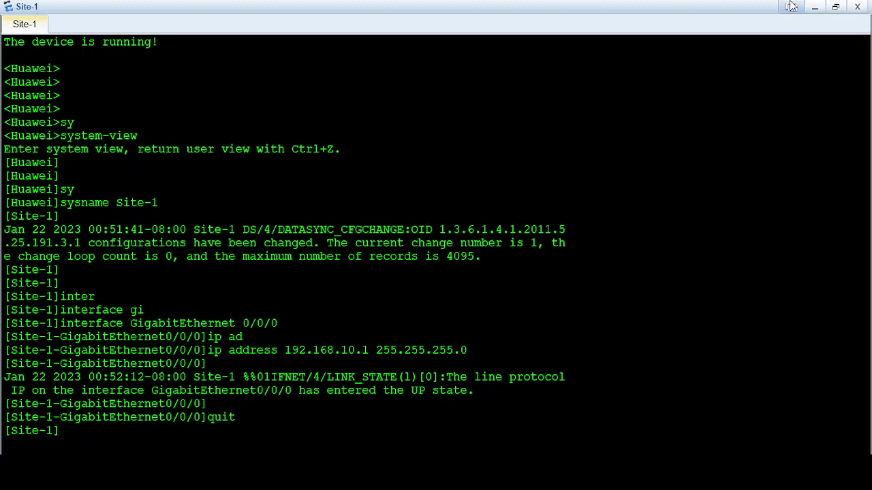
Check Site-1's link to Public-NW1 on the topology and enter the interface view of GigabitEthernet 0/0/1
click(837, 10)
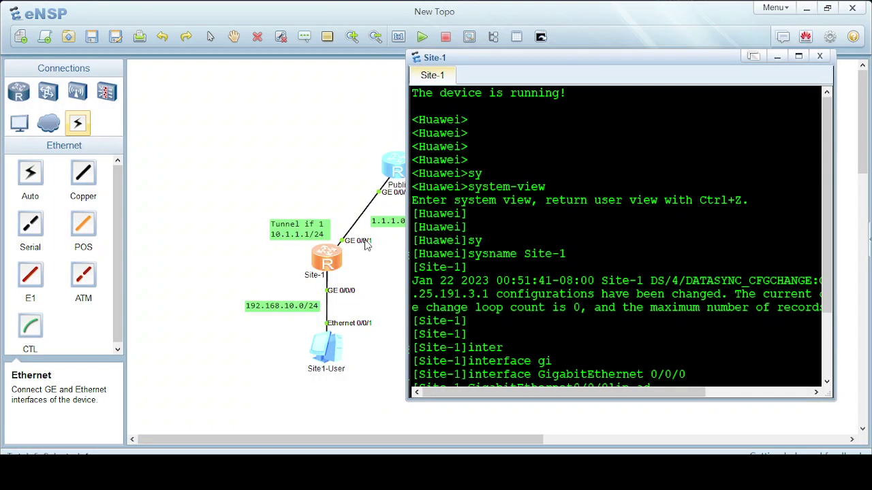
click(795, 56)
click(837, 9)
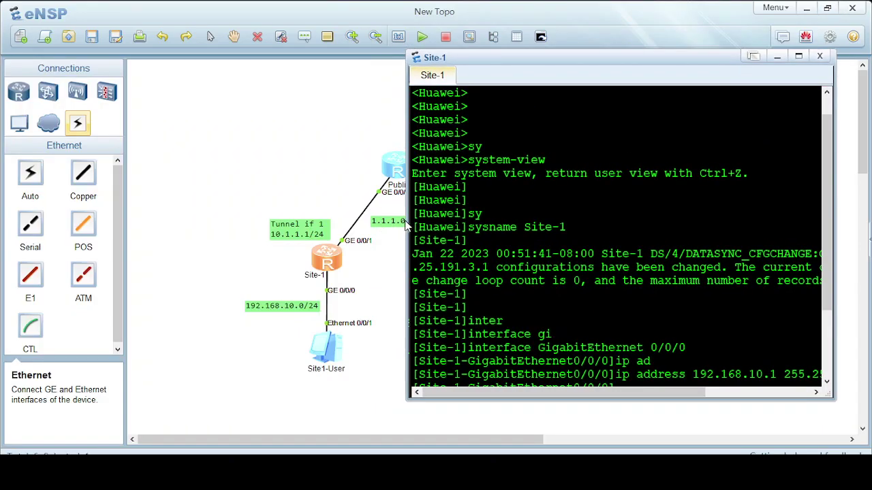
click(799, 56)
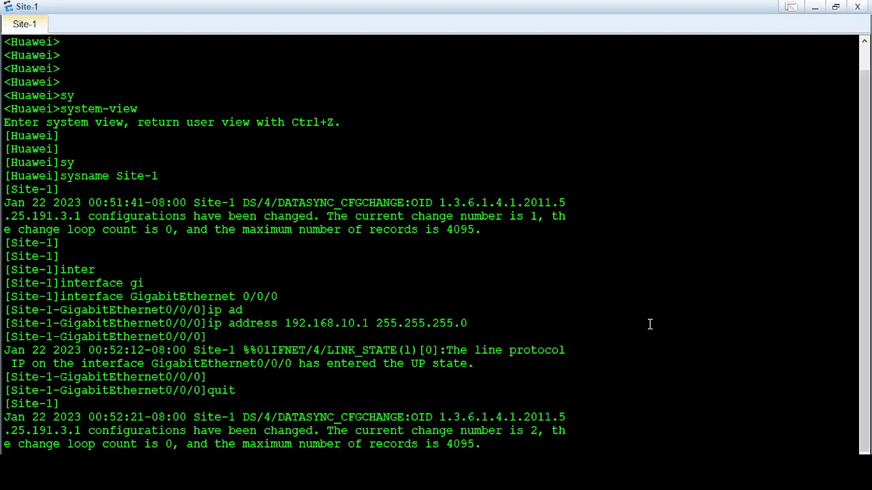
key(Return)
key(Return)
key(Return)
key(Return)
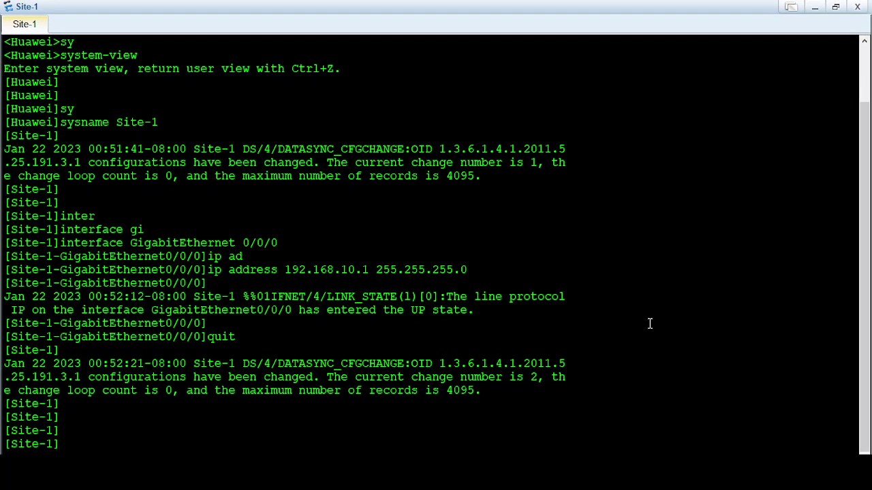
text(inter)
key(Tab)
text(gi)
key(Tab)
text(0)
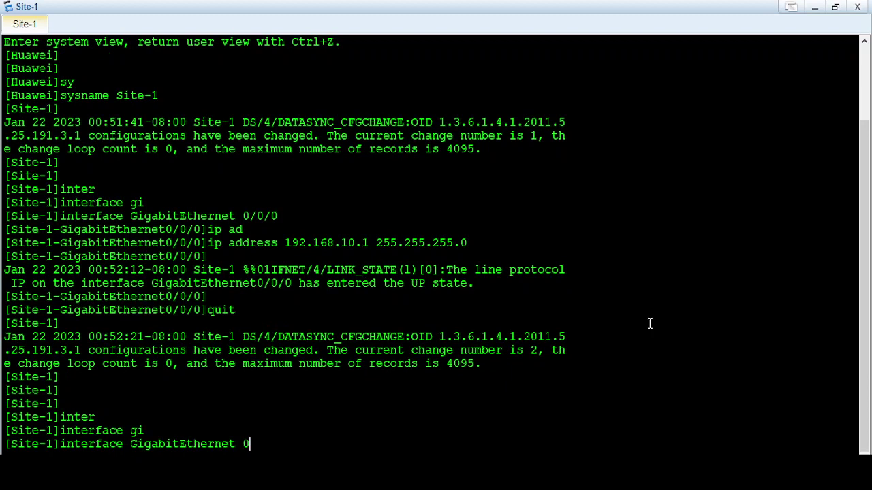
text(/0/1)
key(Return)
Assign IP address 1.1.1.1 255.255.255.0 to GigabitEthernet 0/0/1 and quit the interface view
text(ip ad)
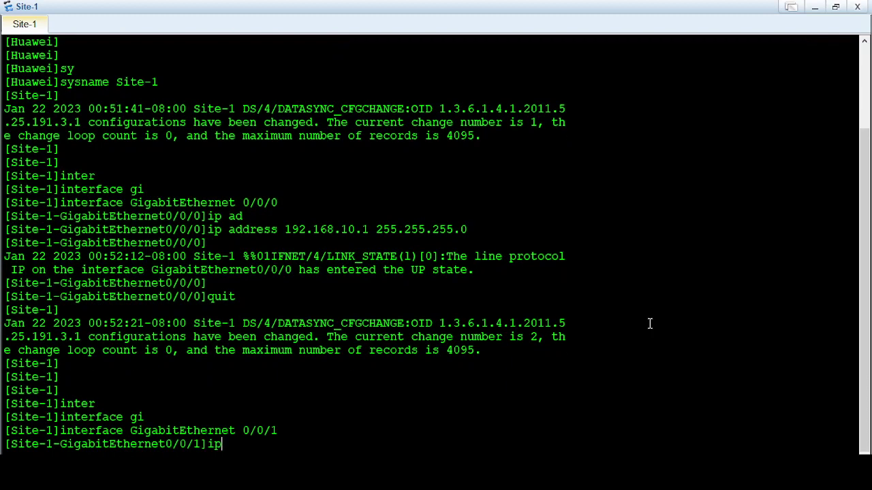
key(Tab)
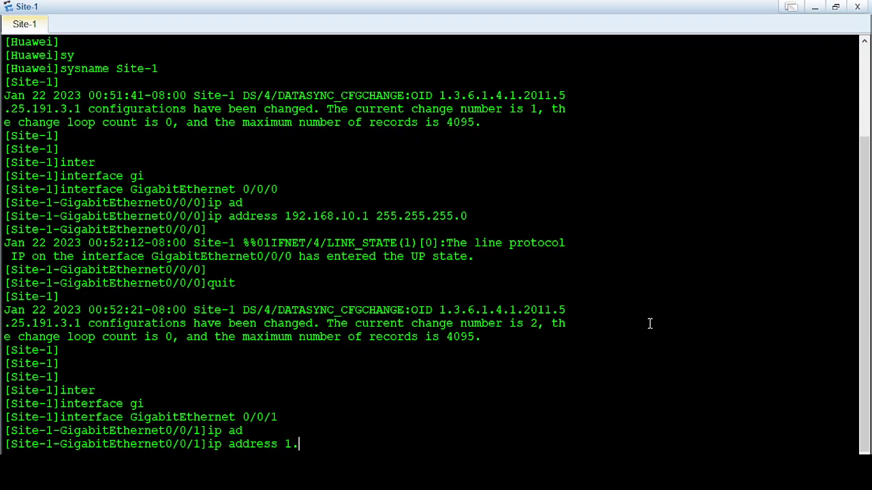
text(1.1.1.1 255.255.255.)
text(0)
key(Return)
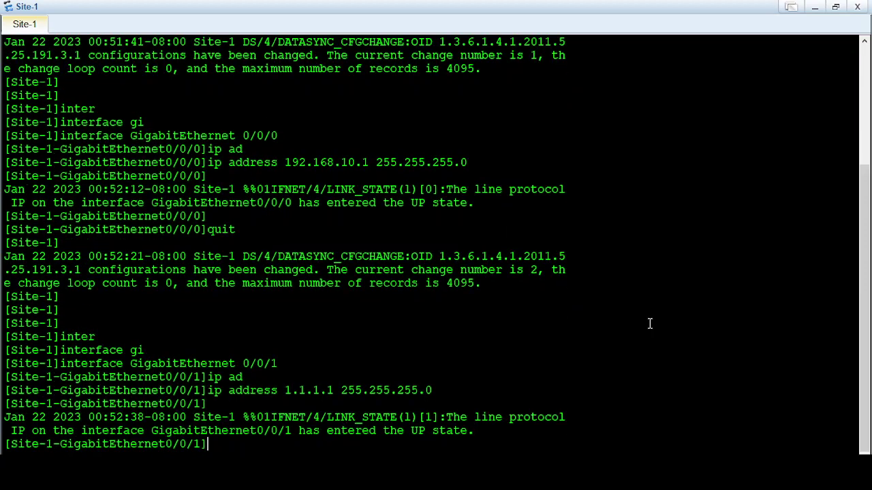
key(Return)
key(Return)
key(Return)
text(quit)
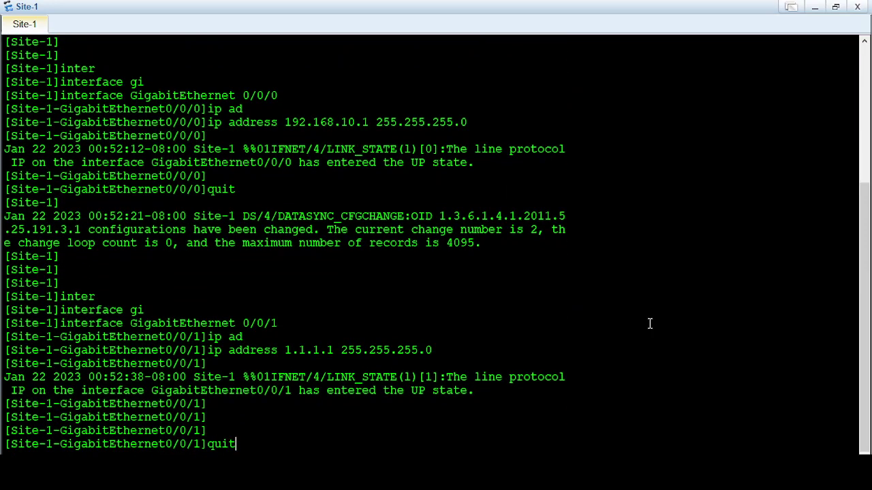
key(Return)
key(Return)
key(Return)
key(Return)
key(Return)
key(Return)
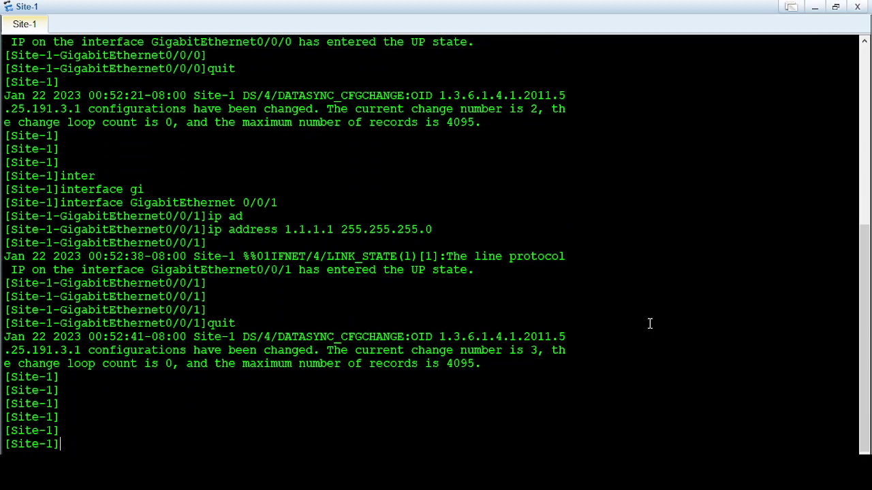
Quit to the user view on Site-1 and turn off terminal monitoring with "u t m"
text(quit)
key(Return)
key(Return)
key(Return)
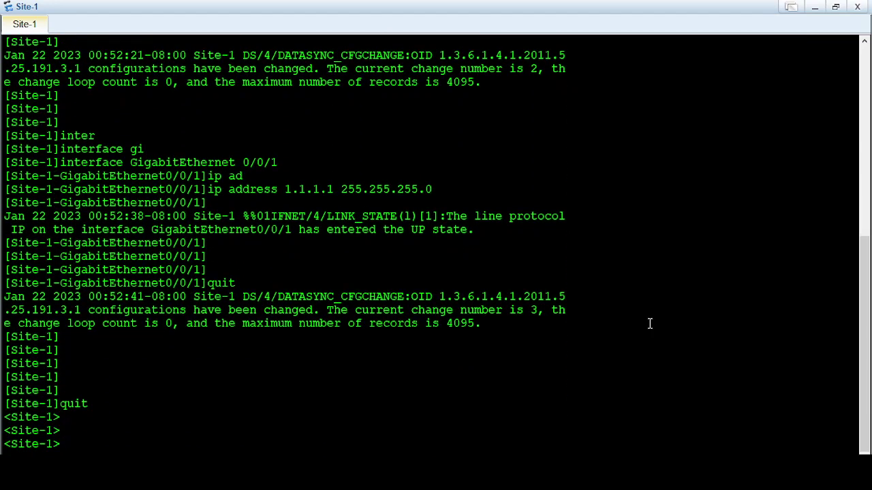
text(u t m)
key(Return)
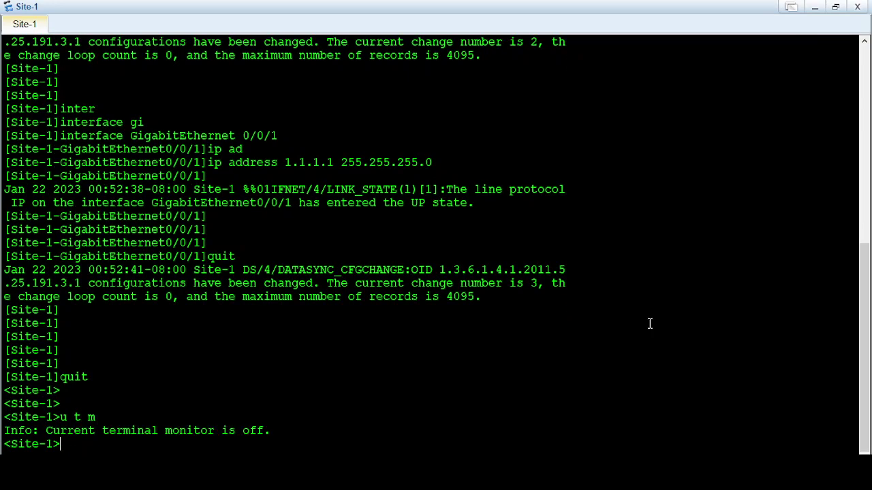
key(Return)
key(Return)
key(Return)
key(Return)
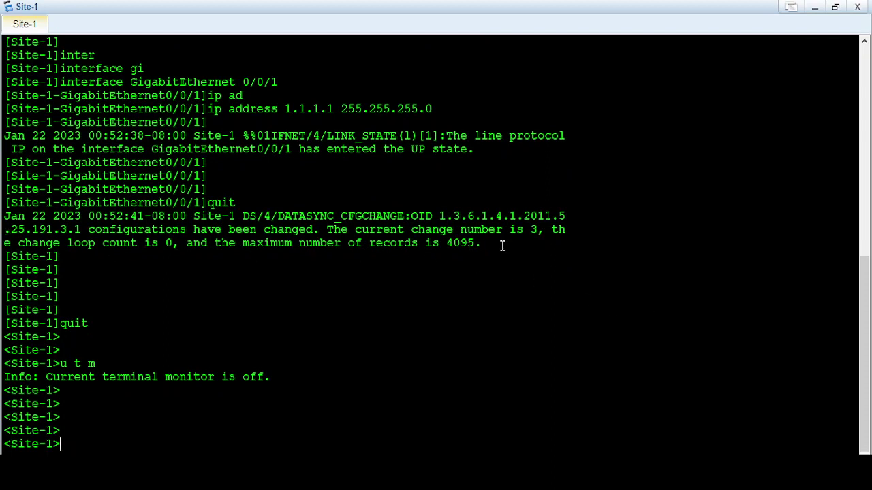
Enter the system view on Site-1 and check its connected networks on the topology
text(sy)
key(Tab)
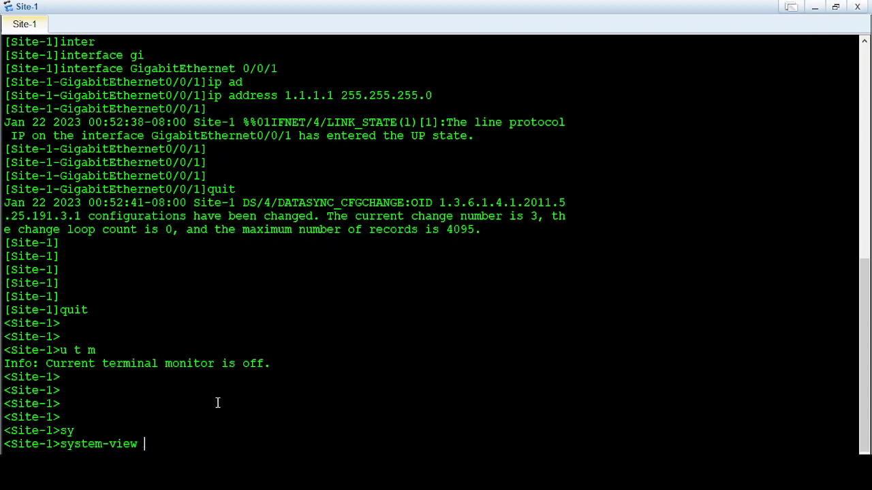
key(Return)
key(Return)
key(Return)
key(Return)
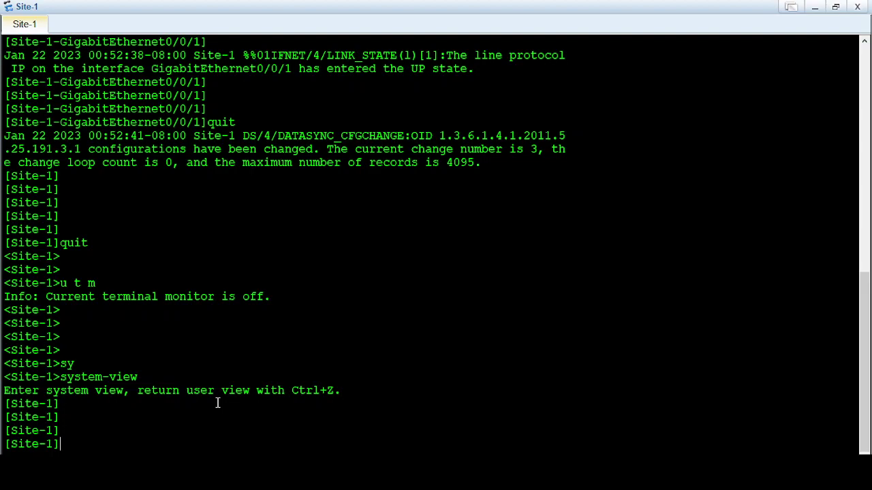
click(815, 6)
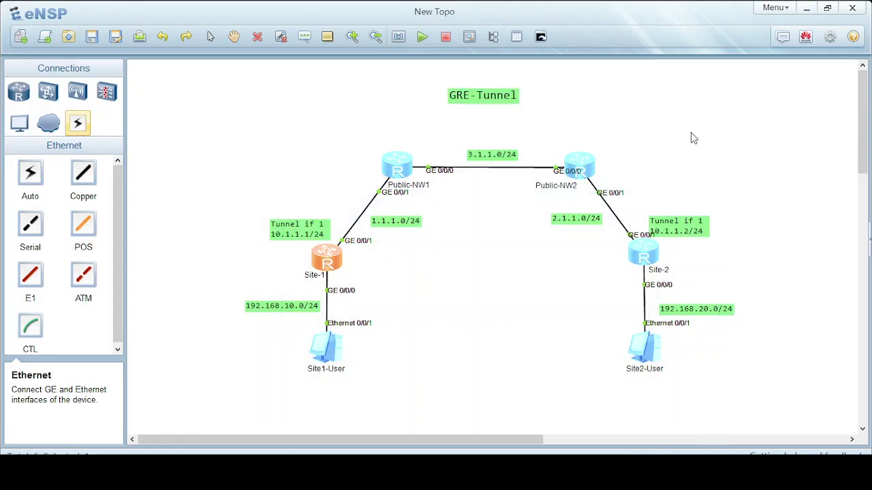
double_click(327, 258)
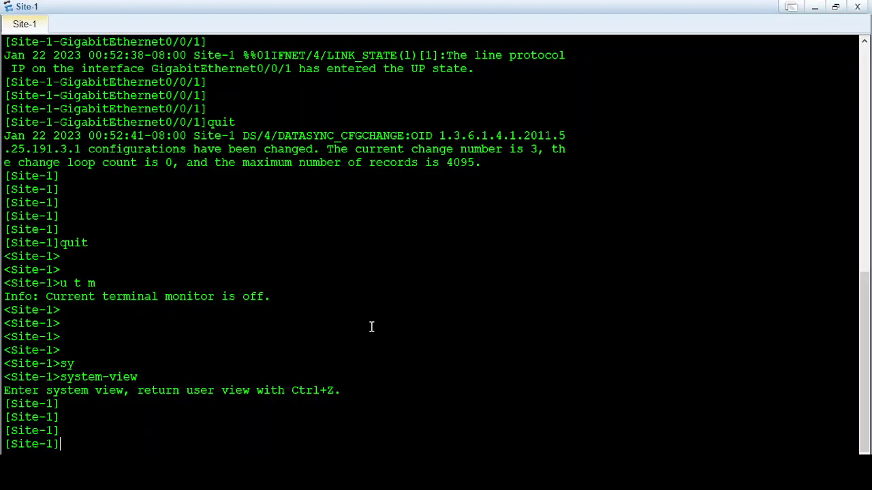
Check the options for OSPF process 1 on Site-1, start the process and enter area 0
text(os)
key(Tab)
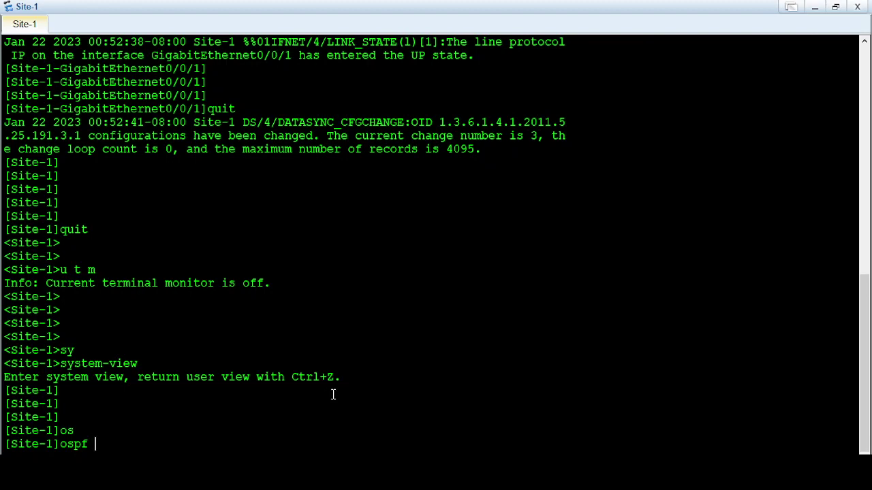
text(1 ?)
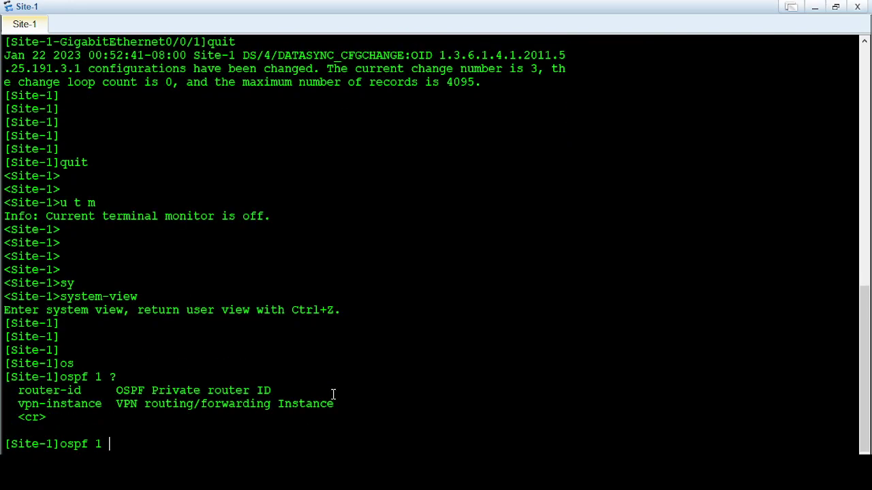
key(Return)
text(a)
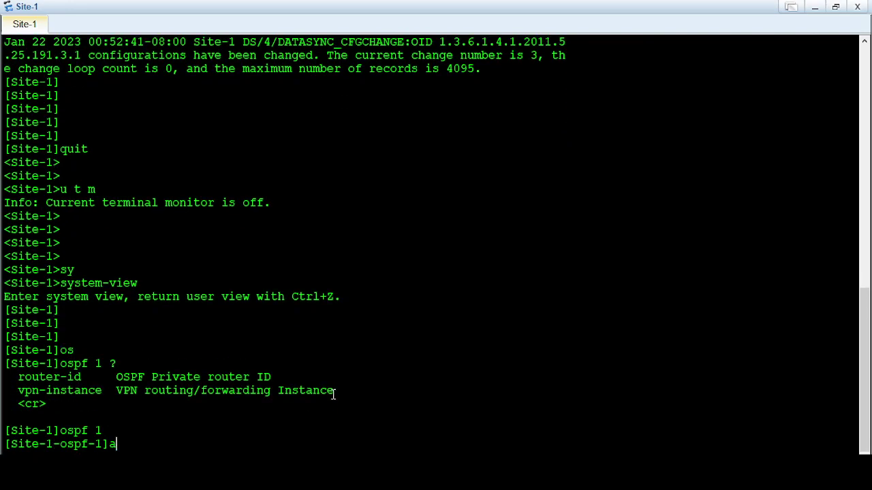
text(r)
key(Tab)
text(0)
key(Return)
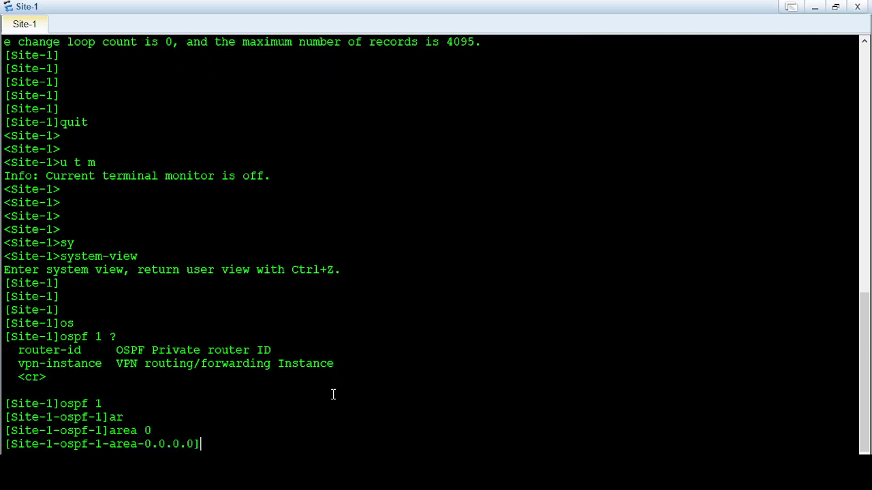
Advertise network 1.1.1.0 with wildcard mask 0.0.0.255 in OSPF area 0
text(net)
key(Tab)
text(1)
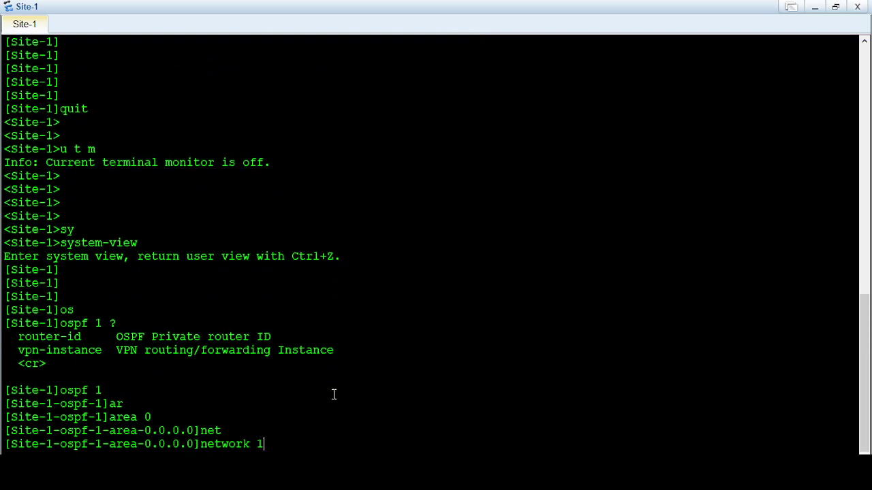
text(.1.1.0 0.0.0.255)
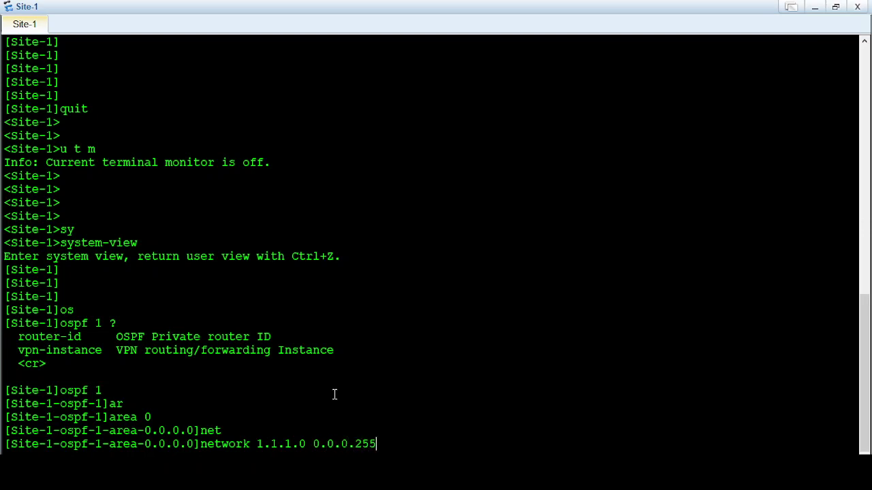
key(Return)
key(Return)
key(Return)
key(Return)
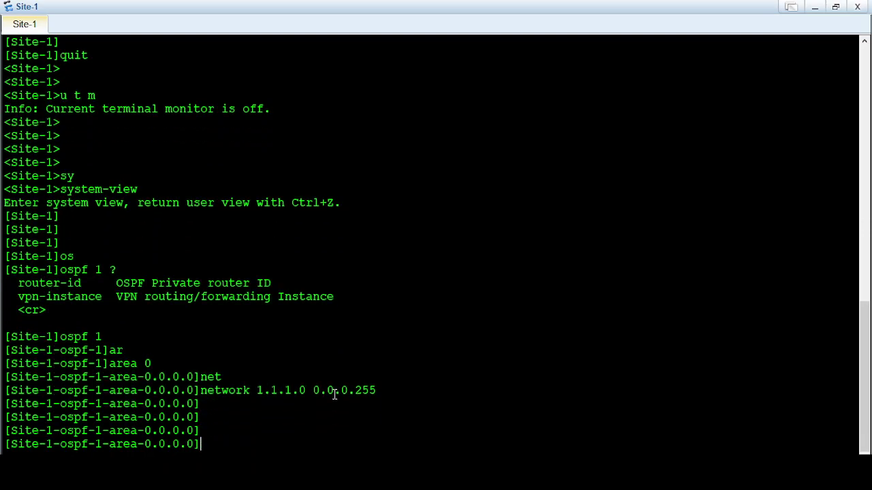
Quit the OSPF area and process views to return to Site-1's system view
text(quit)
key(Return)
key(Return)
key(Return)
key(Return)
key(Return)
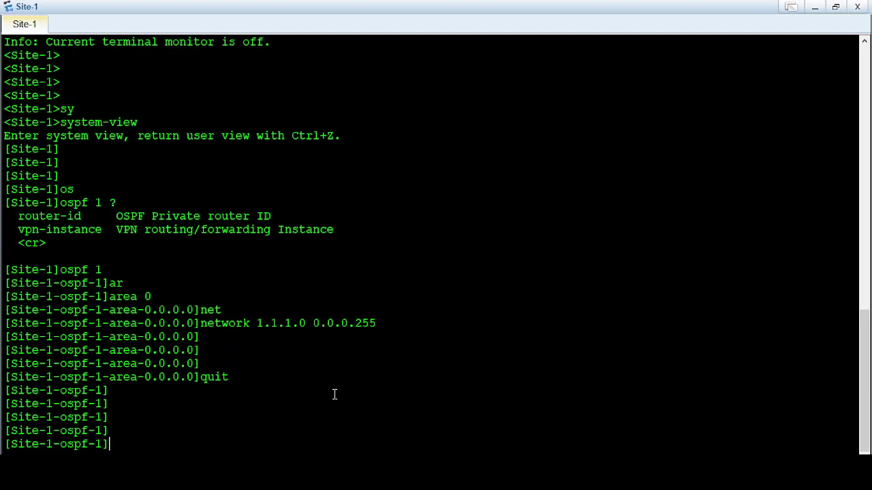
text(quit)
key(Return)
key(Return)
key(Return)
key(Return)
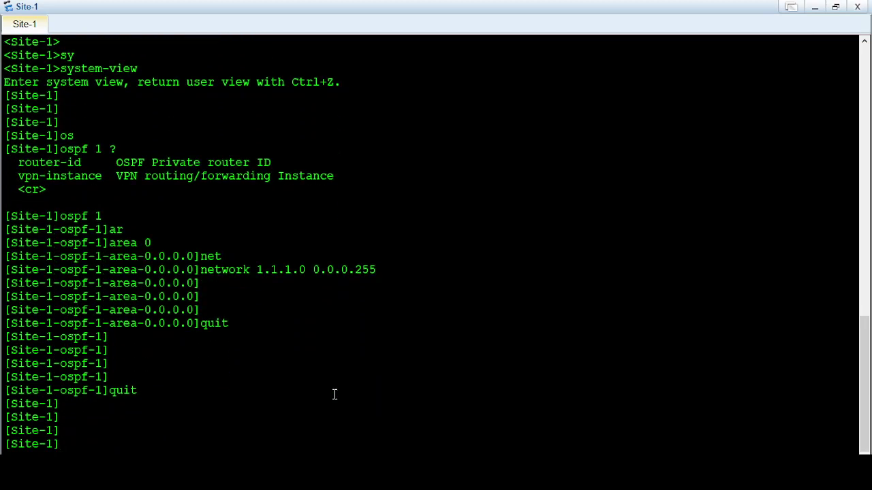
Quit to the user view and save Site-1's configuration under the default file name vrpcfg.zip
text(quit)
key(Return)
key(Return)
key(Return)
text(sav)
key(Tab)
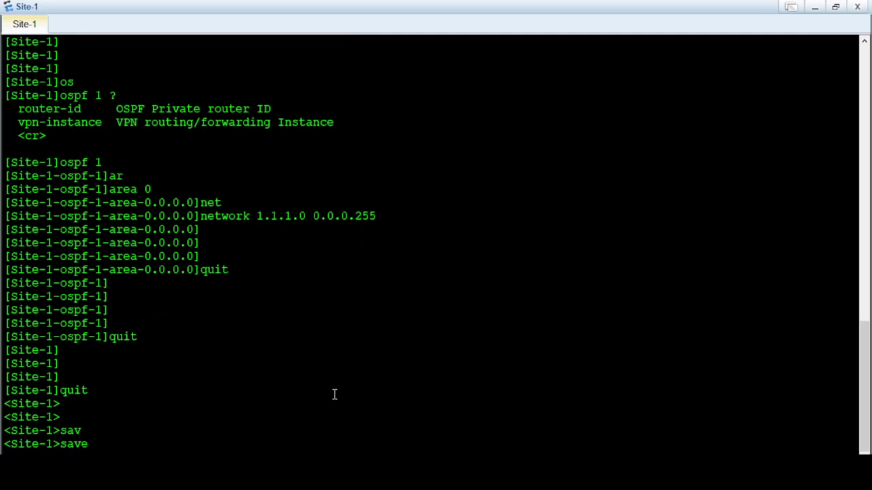
key(Return)
text(y)
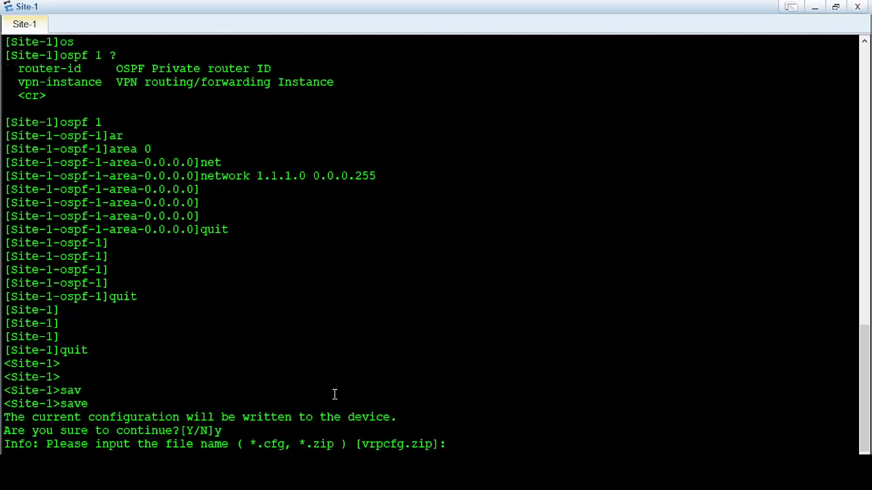
key(Return)
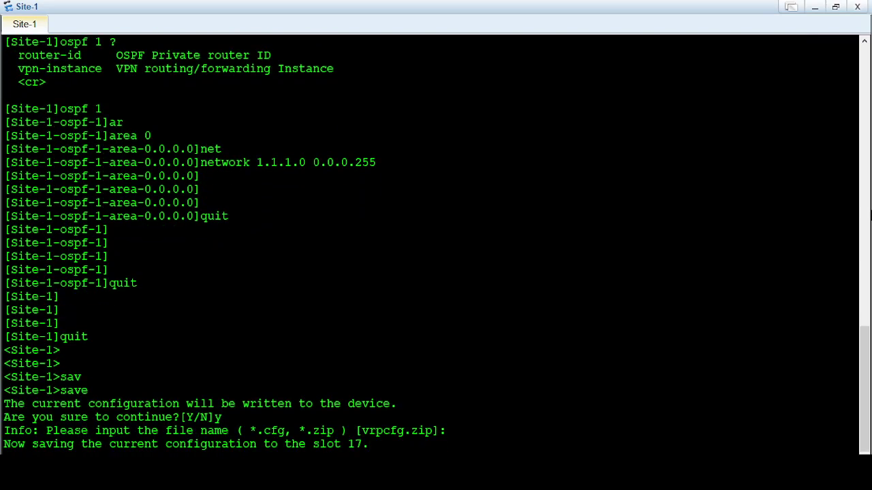
key(Return)
key(Return)
key(Return)
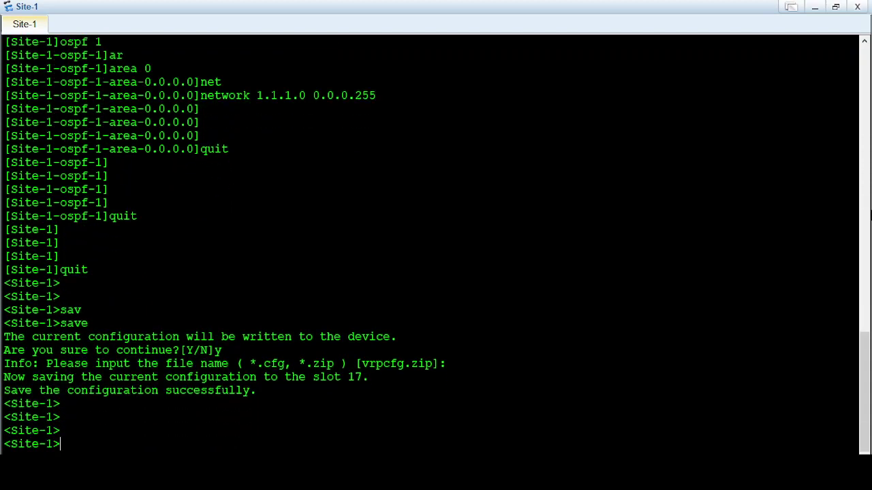
Open the Site-2 router's console from the topology and enter its system view
click(814, 7)
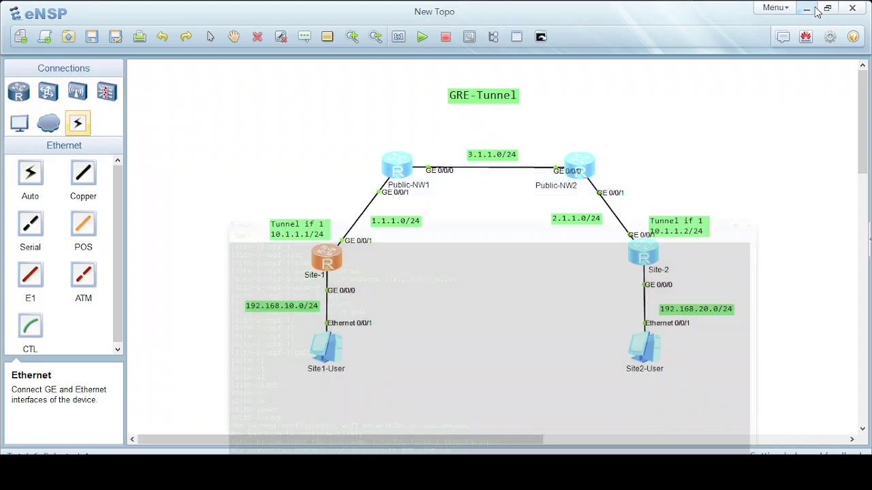
double_click(647, 261)
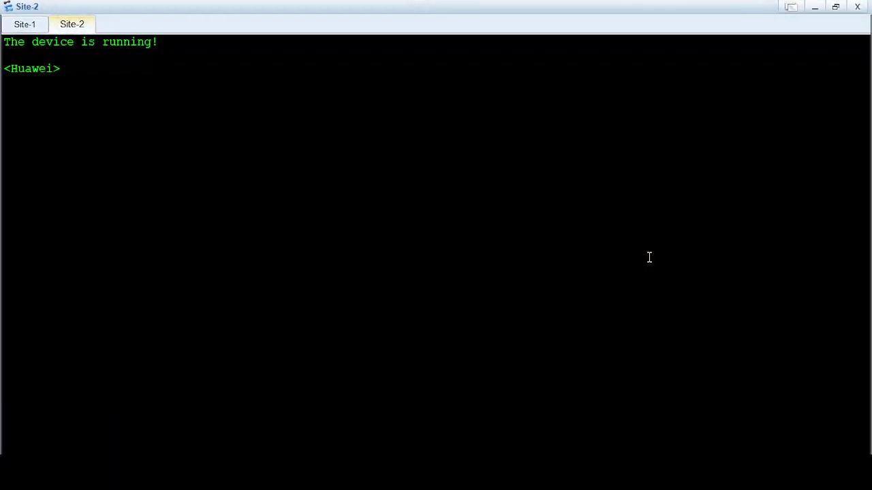
key(Return)
key(Return)
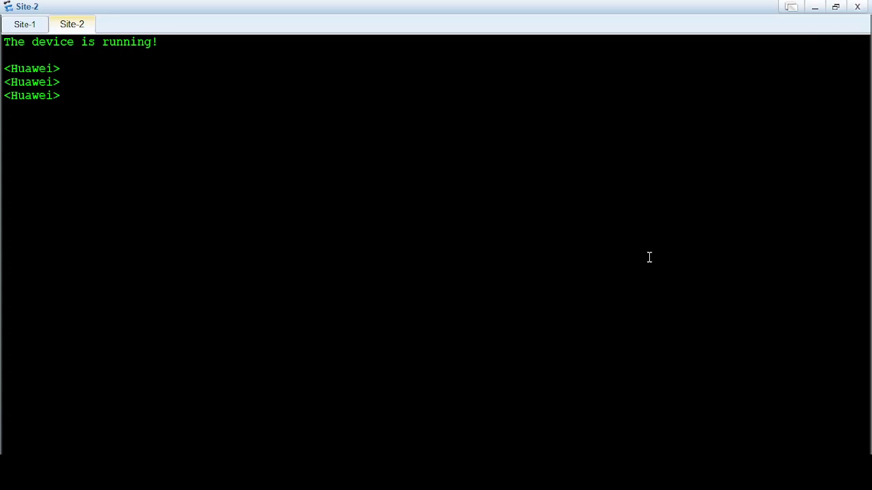
text(sy)
key(Tab)
key(Return)
key(Return)
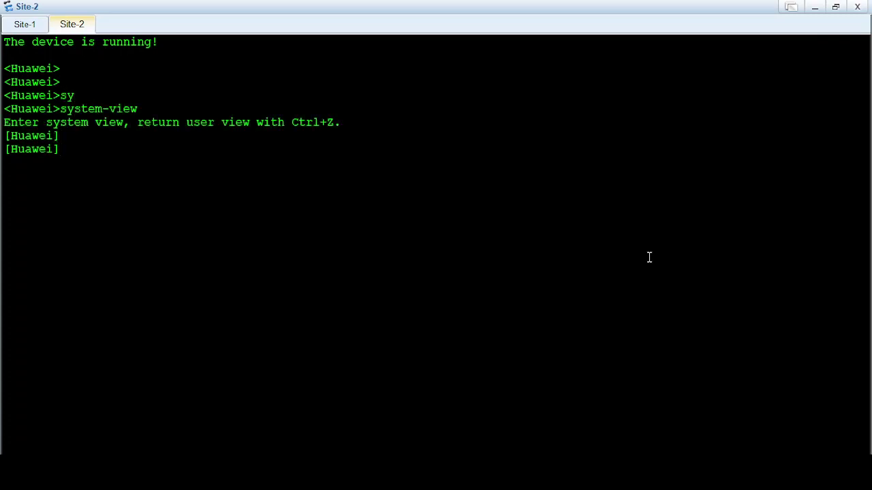
Set the router's system name to Site-2
text(sy)
key(Tab)
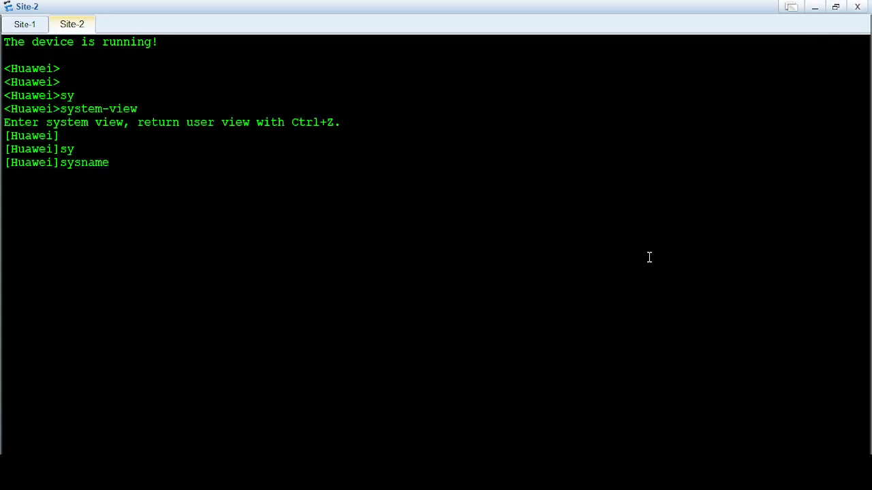
text(Site-2)
key(Return)
key(Return)
key(Return)
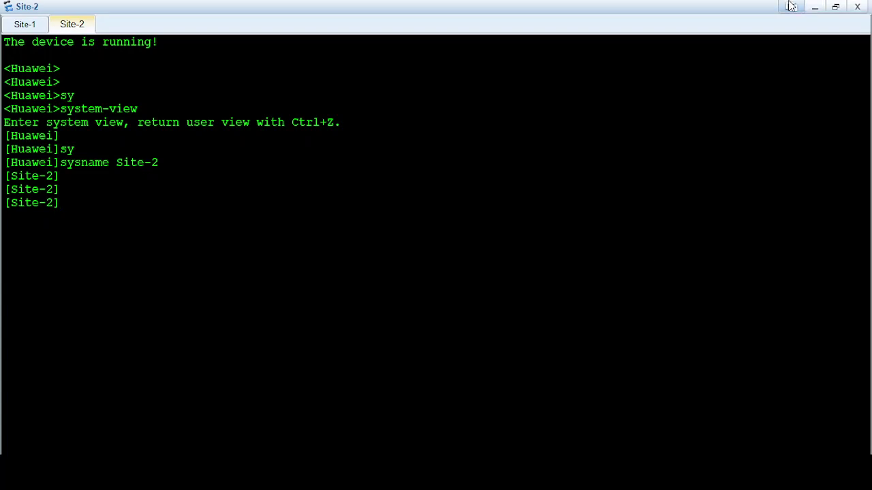
Uncover the topology to check Site-2's interfaces and networks, and return to the full-size console
click(835, 6)
drag(648, 56, 290, 70)
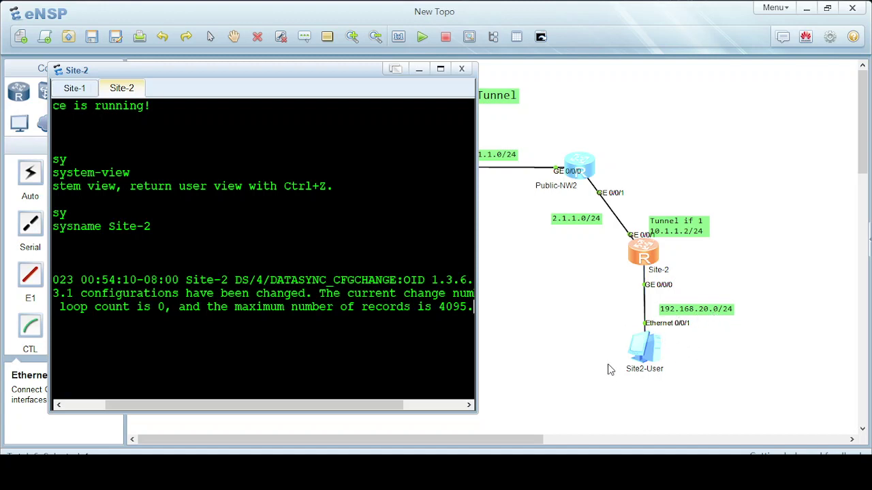
click(439, 68)
key(Return)
key(Return)
key(Return)
key(Return)
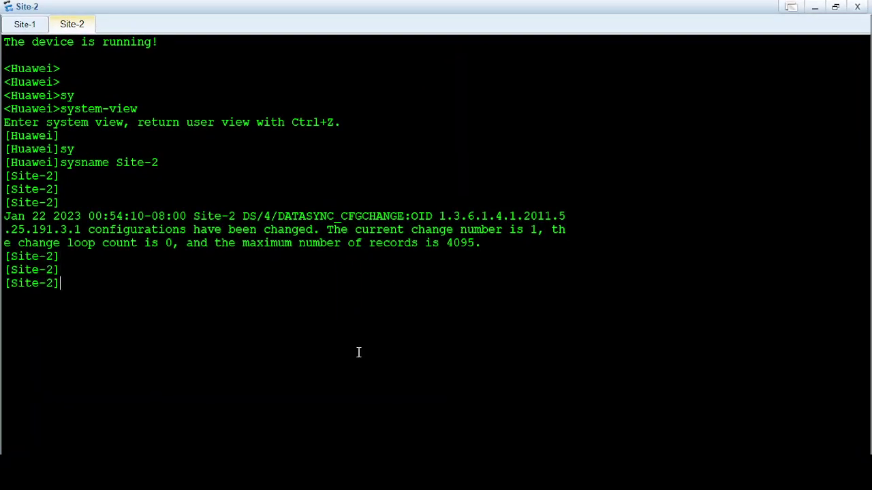
Quit to the user view on Site-2 and turn off terminal monitoring with "u t m"
text(quit)
key(Return)
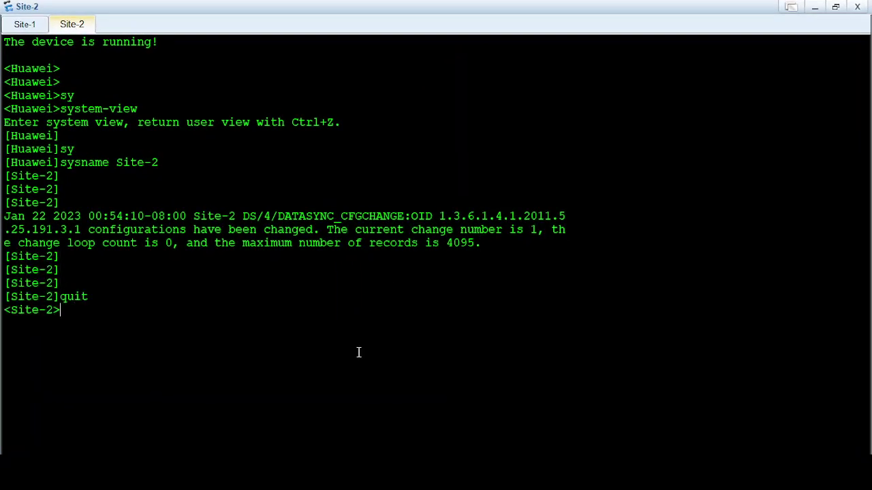
key(Return)
key(Return)
text(u t m)
key(Return)
key(Return)
key(Return)
key(Return)
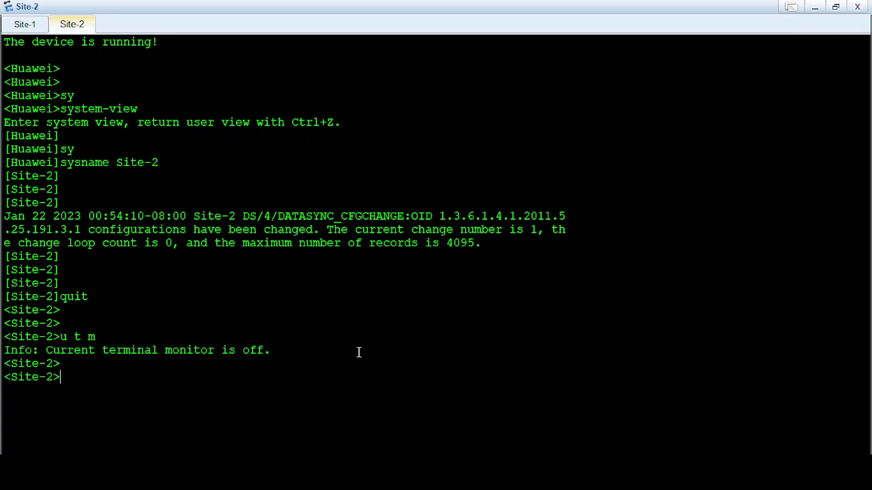
Enter Site-2's system view and open the interface view of GigabitEthernet 0/0/0
text(sy)
key(Tab)
key(Return)
key(Return)
key(Return)
key(Return)
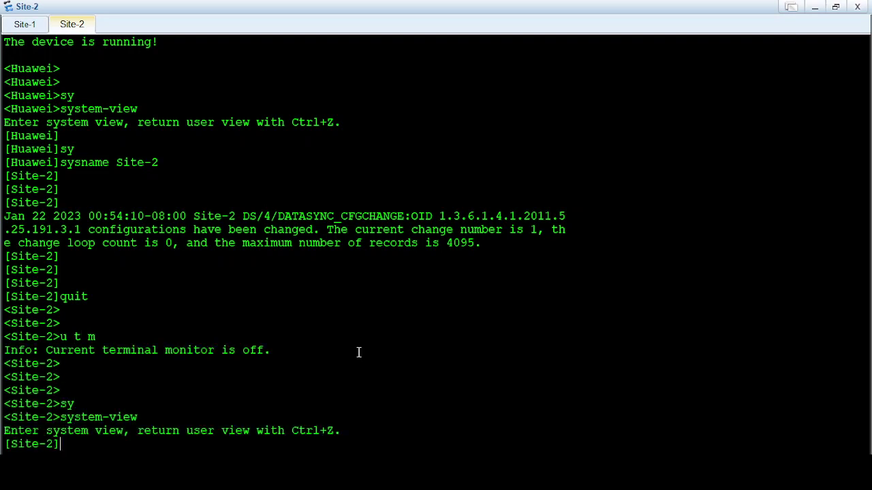
text(inter)
key(Tab)
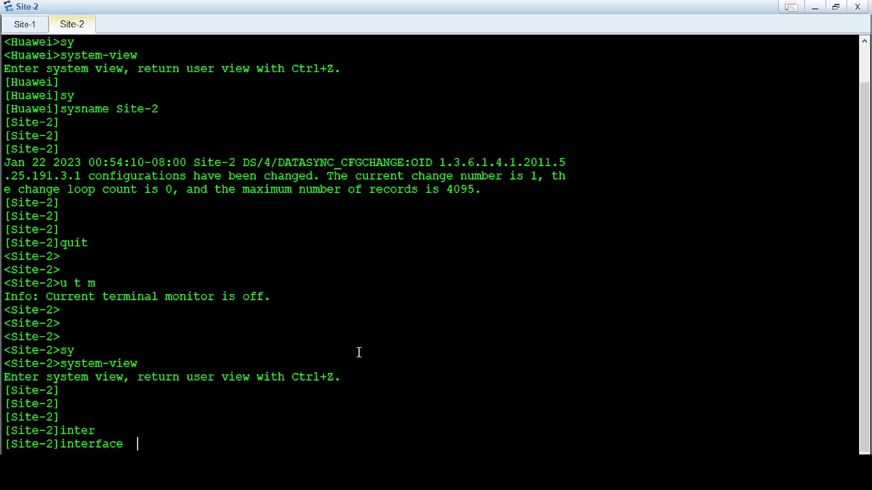
text(gi)
key(Tab)
text(0/0/0)
key(Return)
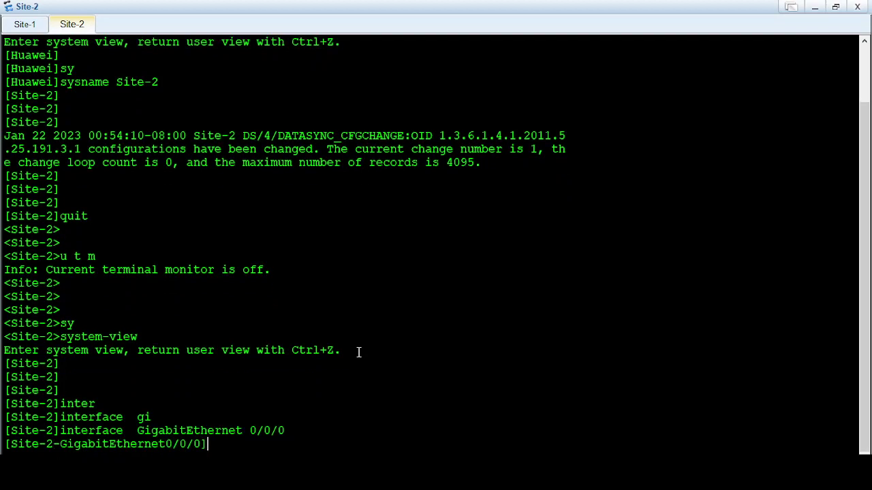
Assign IP address 192.168.20.1 255.255.255.0 to GigabitEthernet 0/0/0 on Site-2 and quit the interface view
text(ip ad)
key(Tab)
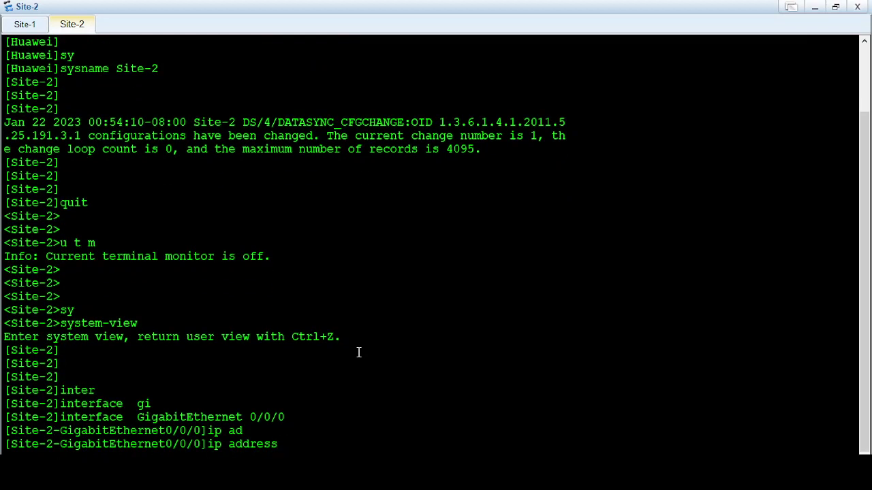
text(192.168.20.1 255.255)
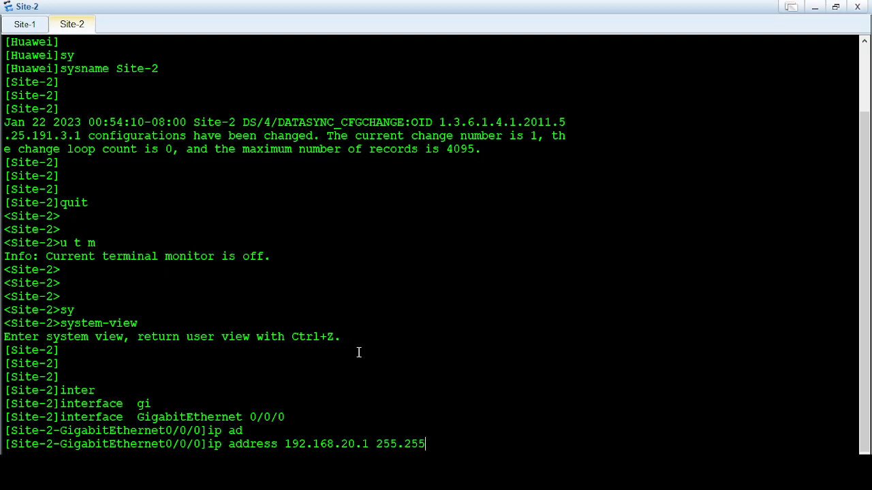
text(.2550)
key(BackSpace)
text(.0)
key(Return)
key(Return)
key(Return)
key(Return)
text(quit)
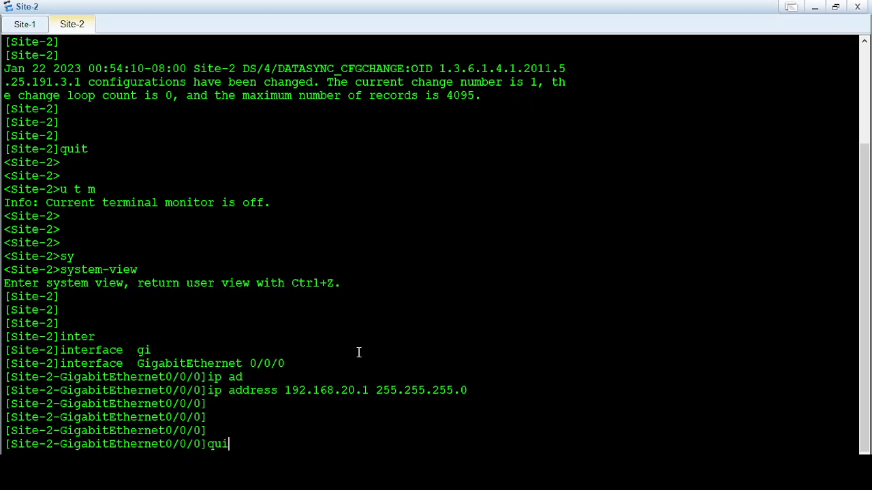
key(Return)
Enter the interface view of GigabitEthernet 0/0/1 on Site-2
text(inter)
key(Tab)
text(gi)
key(Tab)
text(0/0/1)
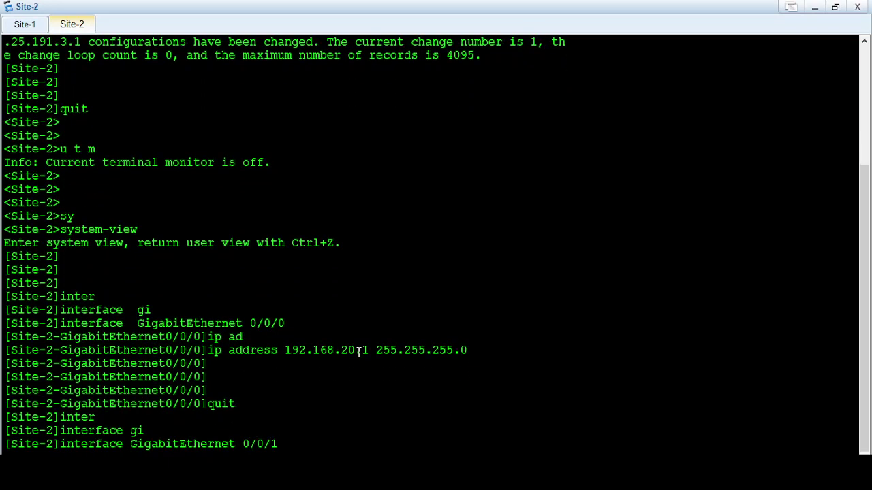
key(Return)
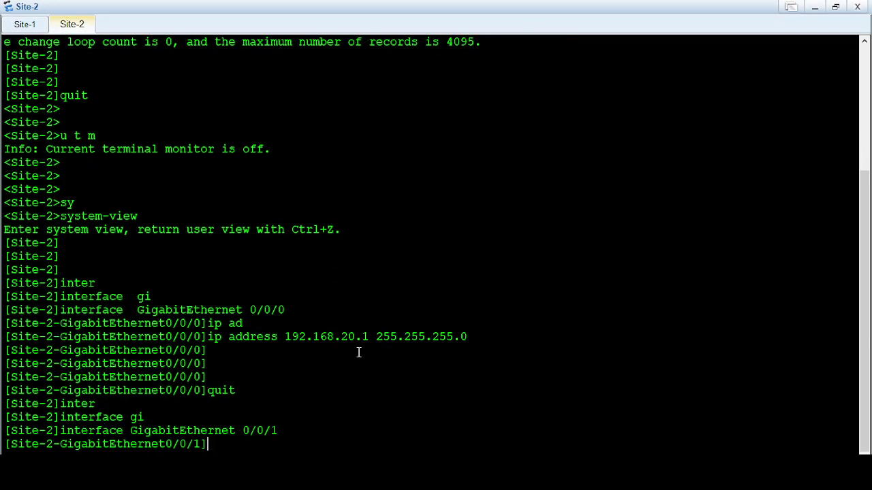
Assign IP address 2.1.1.1 255.255.255.0 to GigabitEthernet 0/0/1 on Site-2 and quit the interface view
click(835, 6)
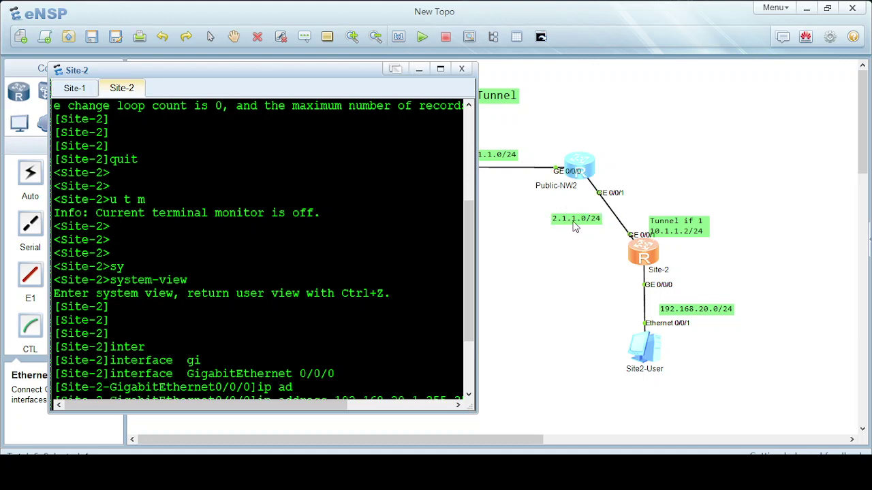
click(441, 68)
text(ip ad)
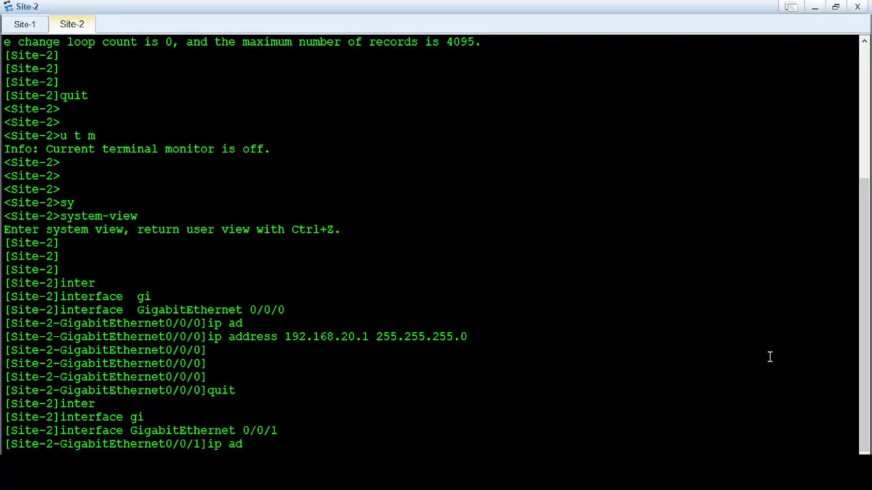
key(Tab)
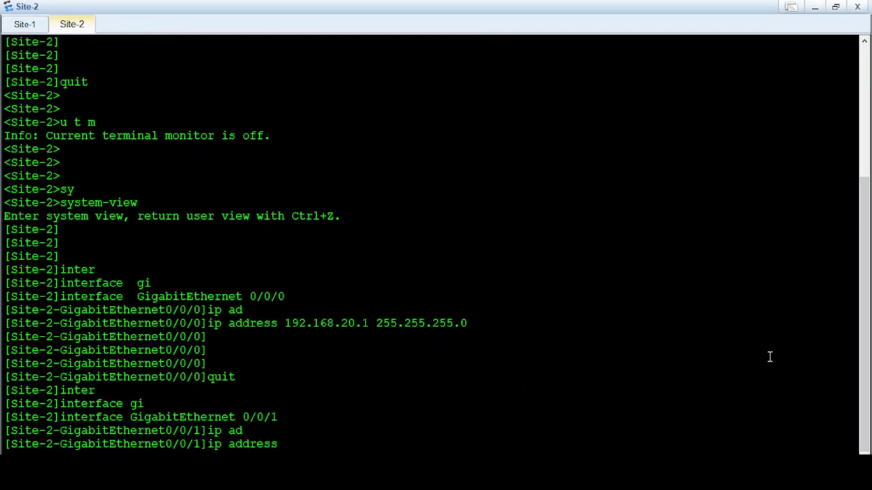
text(2.1.1.1 255.255.255.0)
key(Return)
key(Return)
key(Return)
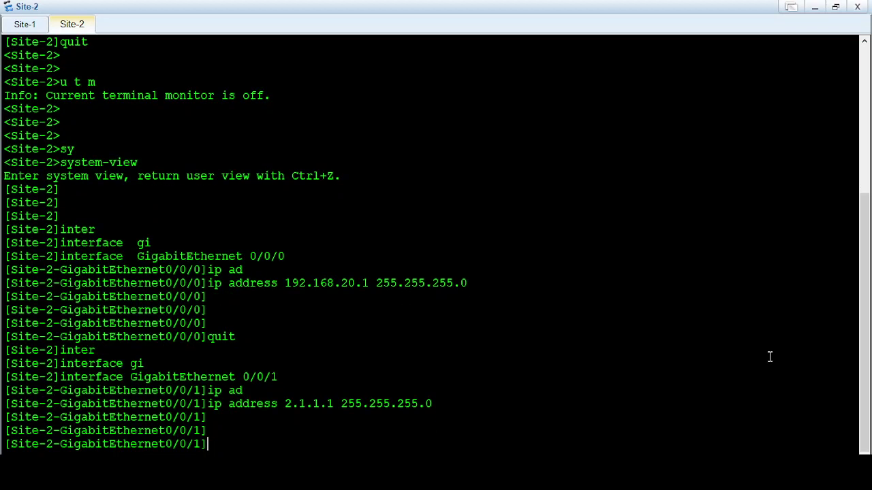
text(quit)
key(Return)
key(Return)
key(Return)
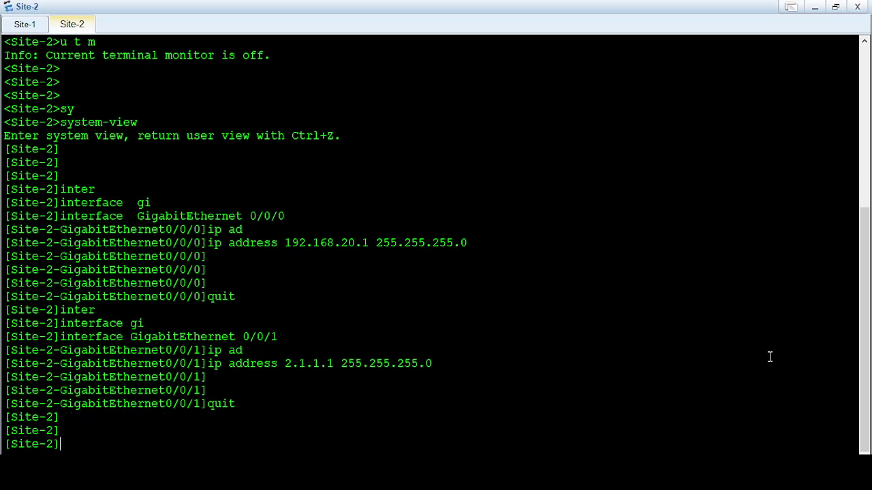
Start OSPF process 1 on Site-2 and enter area 0
text(os)
key(Tab)
text(1)
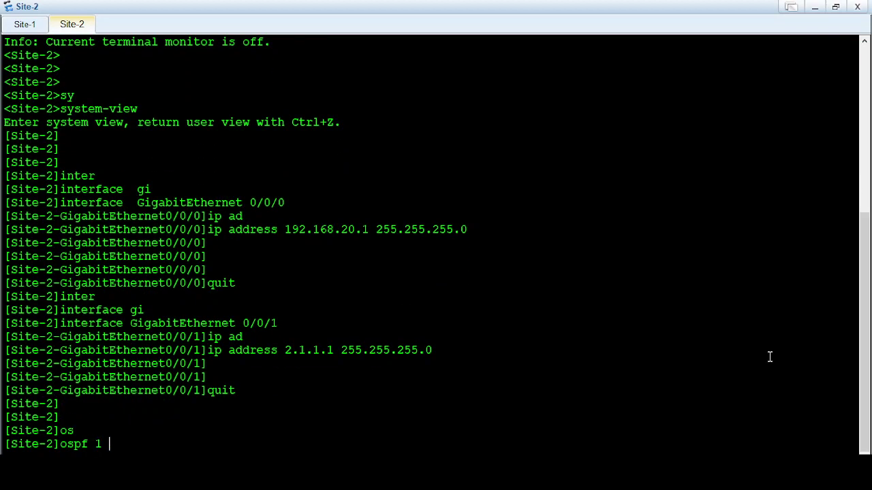
key(Return)
text(ar)
key(Tab)
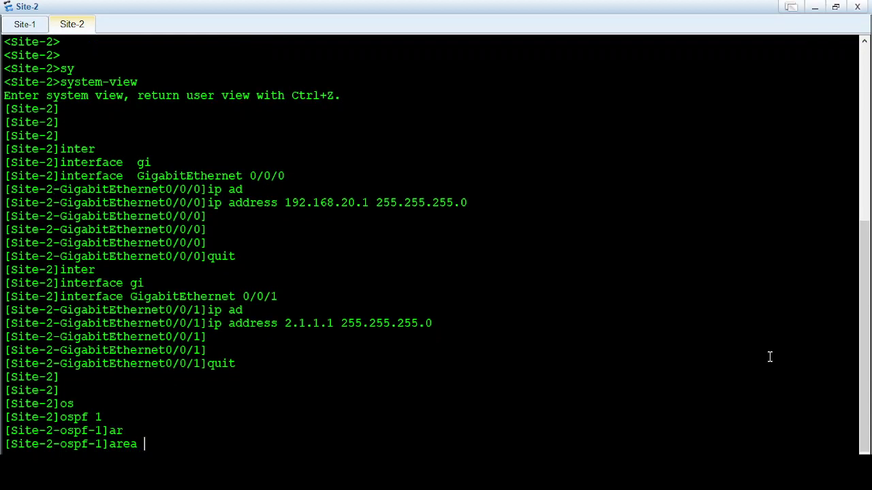
text(0)
key(Return)
key(Return)
key(Return)
Advertise network 2.1.1.0 with wildcard mask 0.0.0.255 in OSPF area 0 on Site-2
text(net)
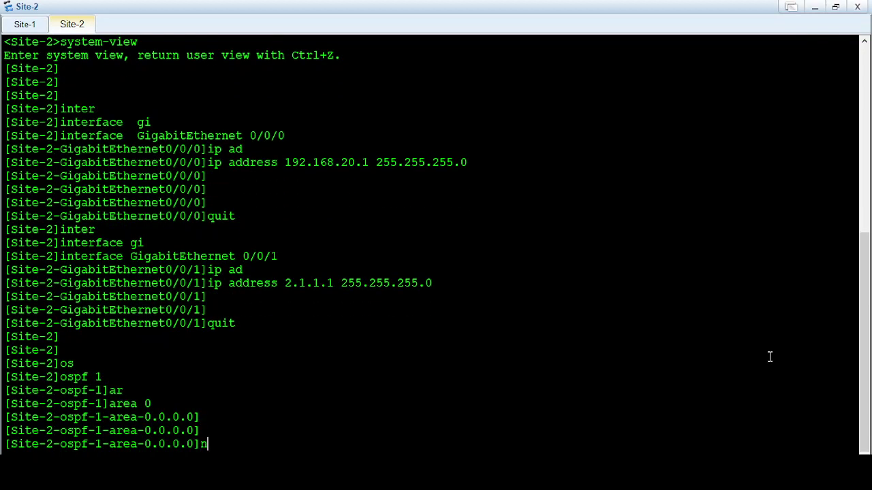
key(Tab)
text(2.1.1)
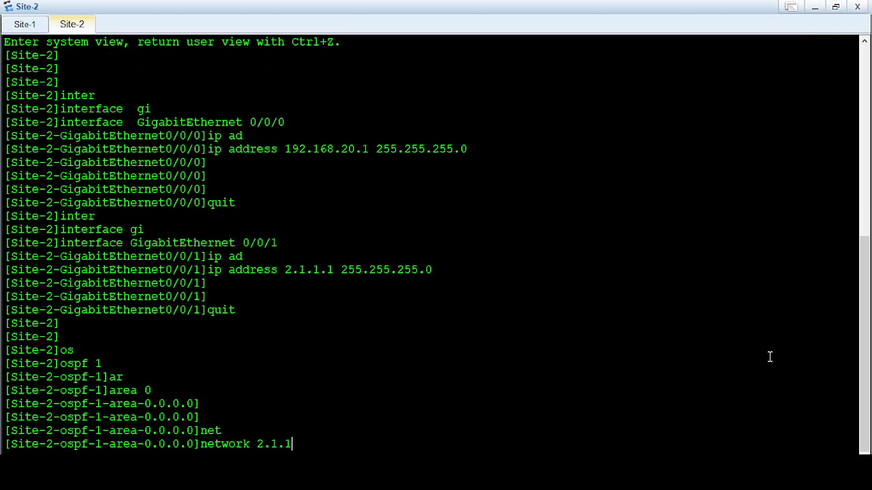
text(.0 0.0.0.255)
key(Return)
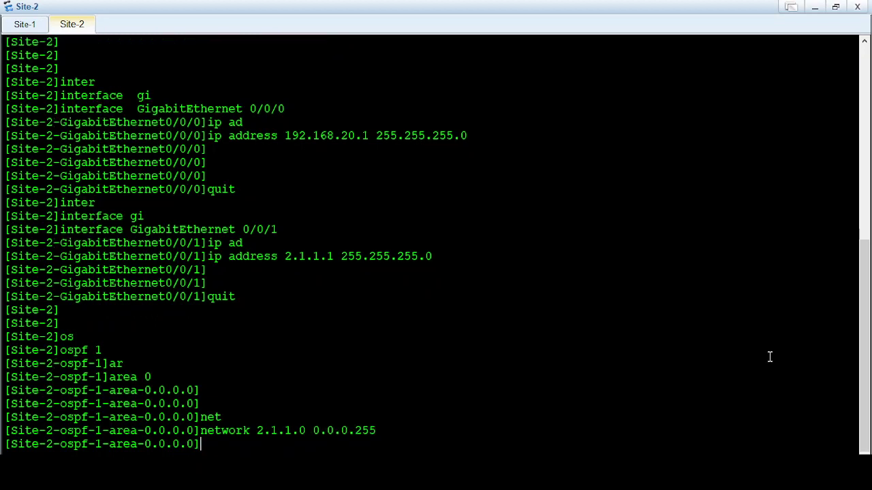
Quit the OSPF area, OSPF process and system views to return to Site-2's user view
text(quit)
key(Return)
key(Return)
key(Return)
key(Return)
text(qu)
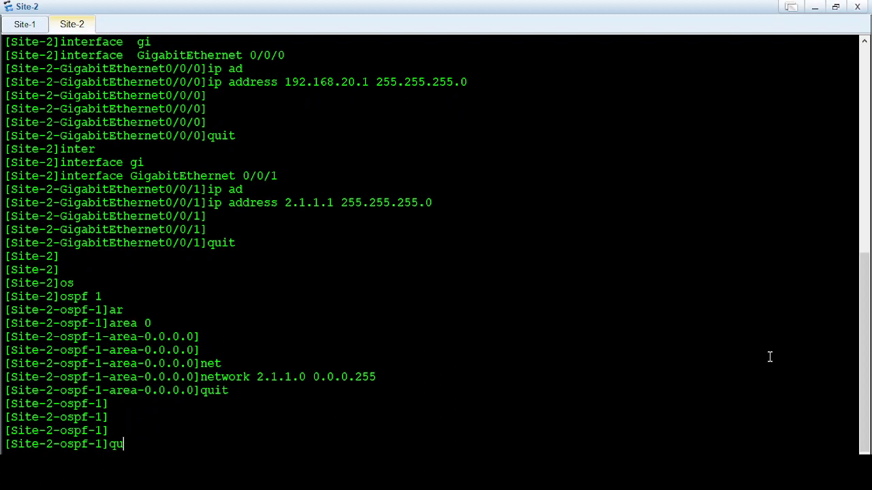
text(it)
key(Return)
text(quit)
key(Return)
Save Site-2's current configuration to the device, confirming the write and accepting the default file name
text(av)
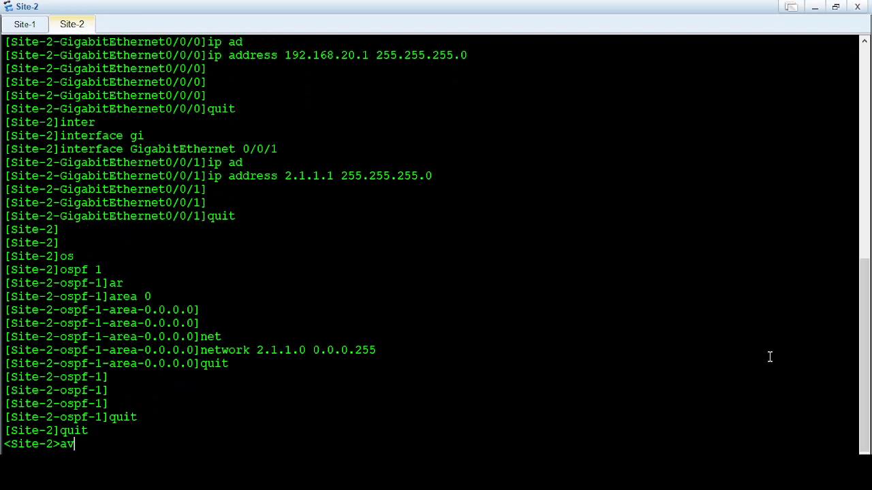
key(BackSpace)
key(BackSpace)
text(sav)
key(Tab)
key(Return)
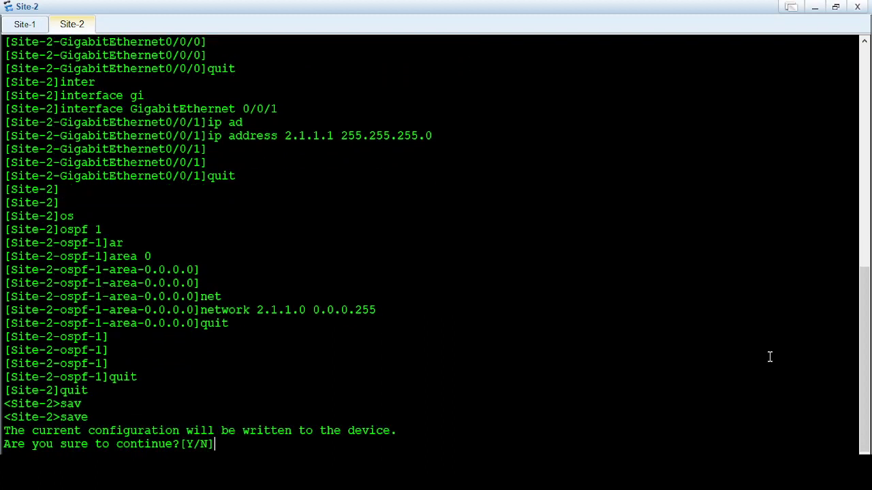
text(y)
key(Return)
key(Return)
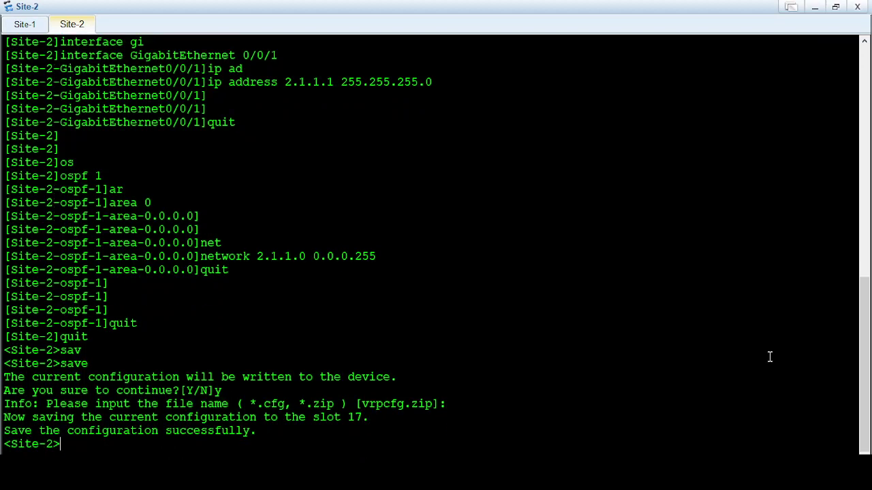
Open the console of the Public-NW1 router from the topology and enter its system view
click(814, 7)
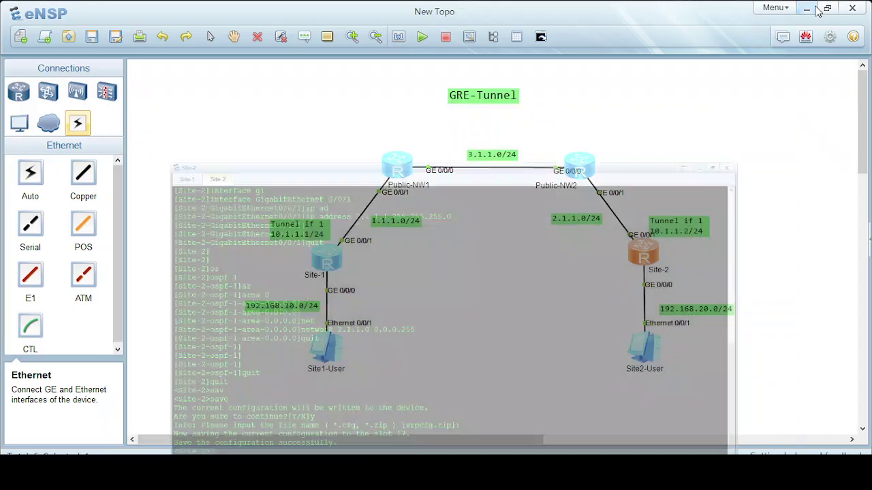
double_click(400, 170)
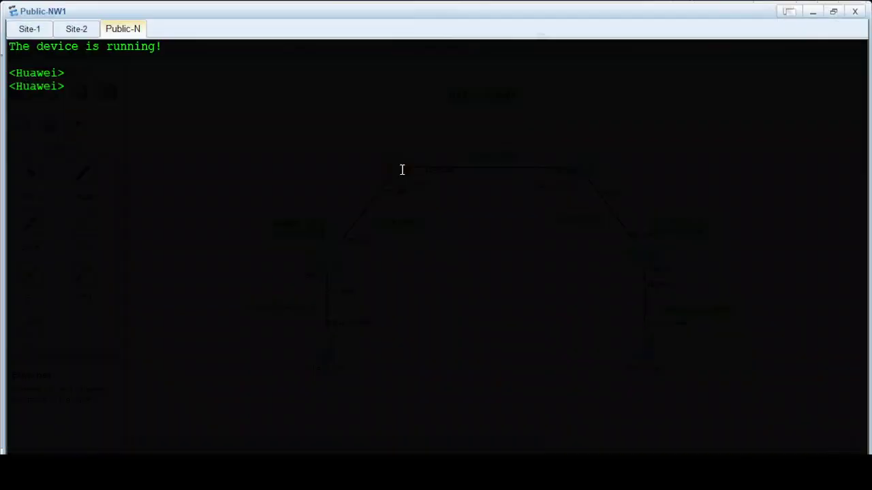
key(Return)
key(Return)
key(Return)
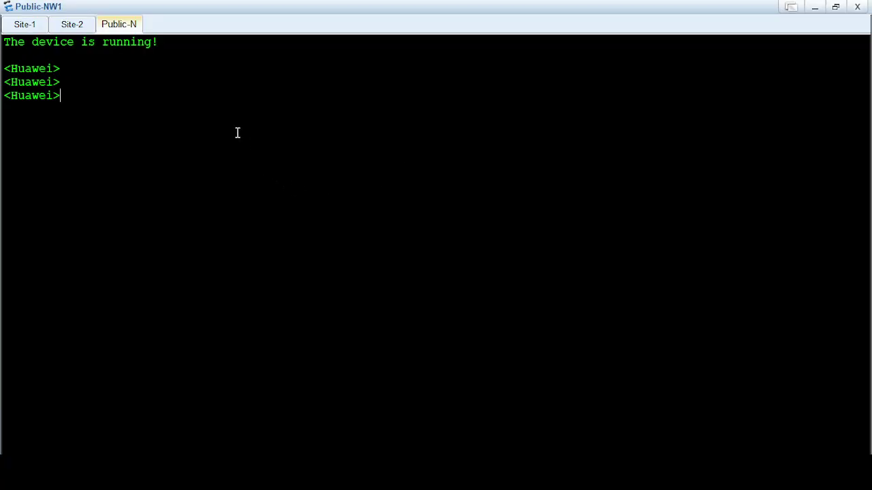
text(sy)
key(Tab)
key(Return)
key(Return)
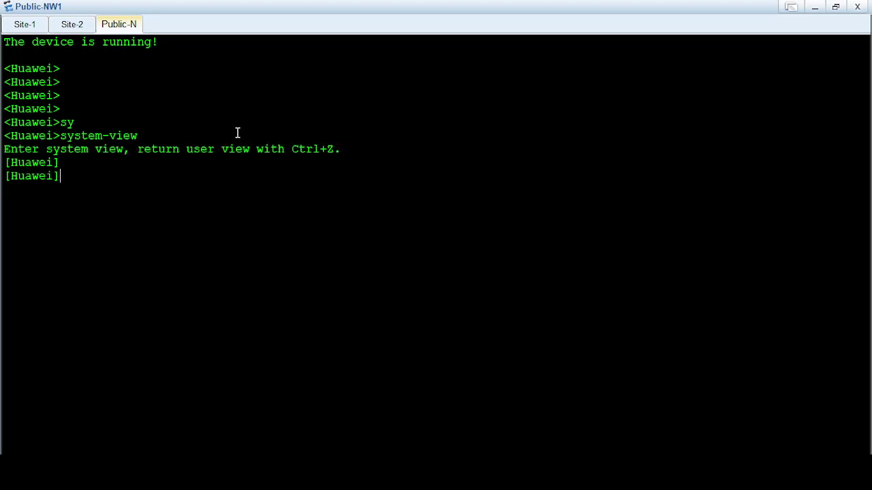
key(Return)
Set the router's hostname to Public-NW1 with the sysname command
text(sy)
key(Tab)
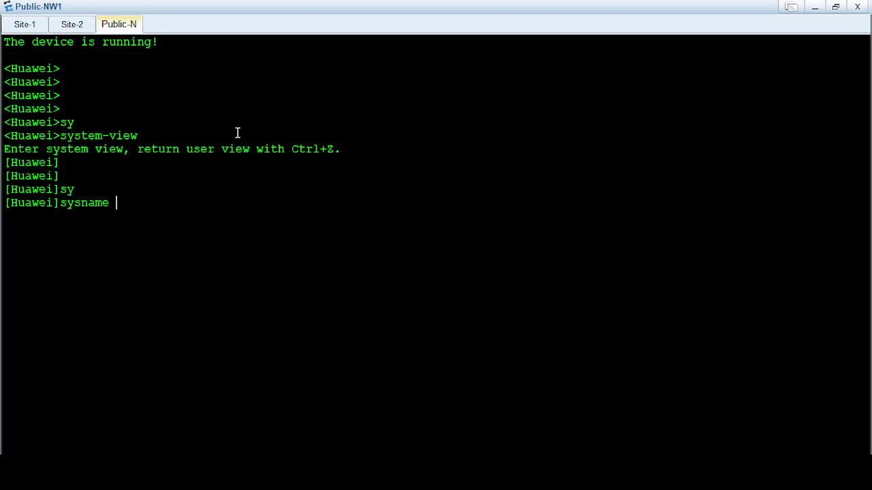
text(Public-NW1)
key(Return)
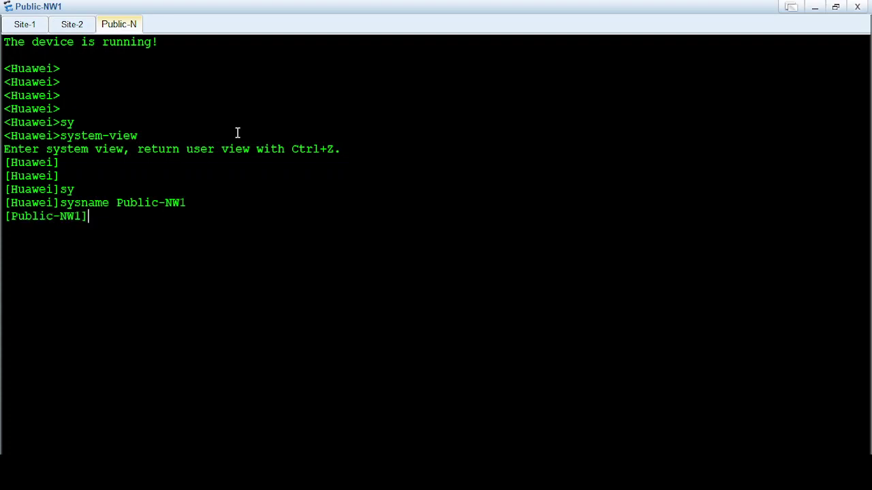
key(Return)
key(Return)
key(Return)
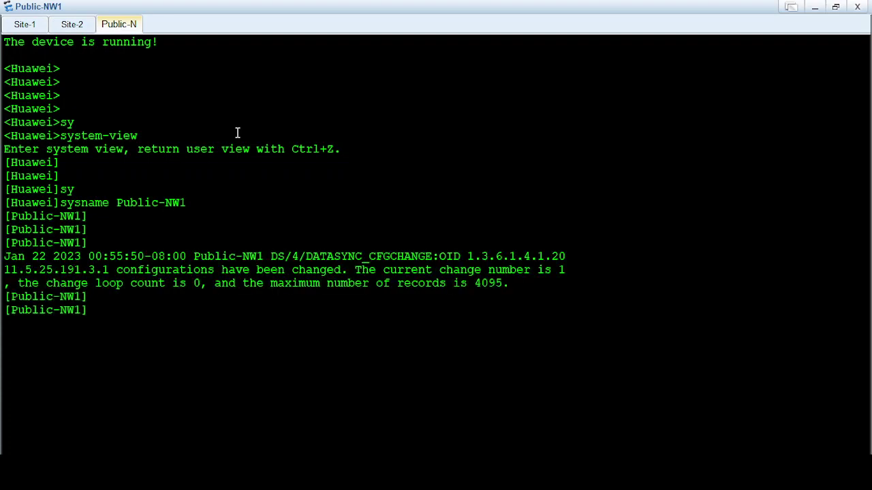
Quit to the user view on Public-NW1 and turn off terminal monitoring with "u t m"
text(quit)
key(Return)
key(Return)
key(Return)
key(Return)
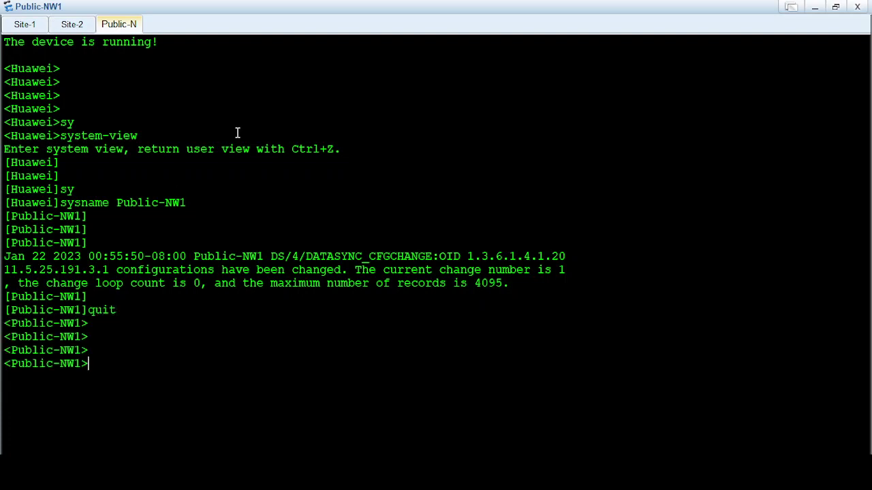
text(u t m)
key(Return)
key(Return)
key(Return)
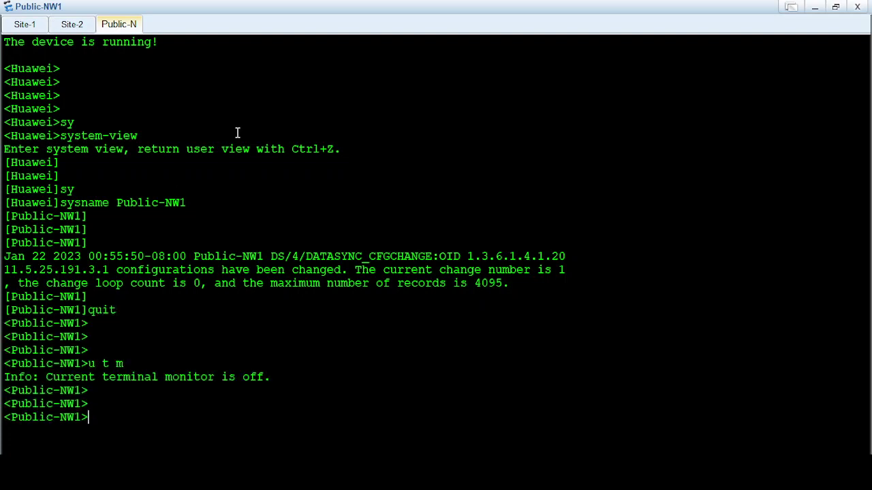
Enter the system view on Public-NW1 again
text(sy)
key(Tab)
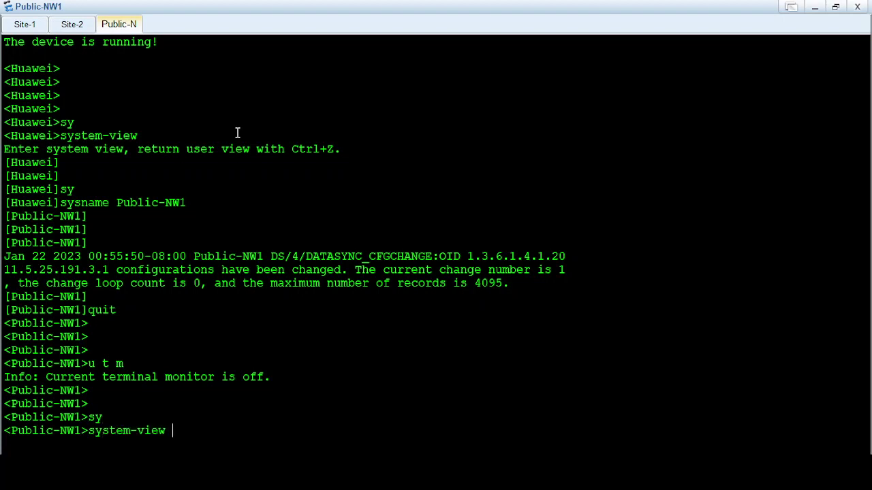
key(Return)
key(Return)
key(Return)
key(Return)
key(Return)
key(Return)
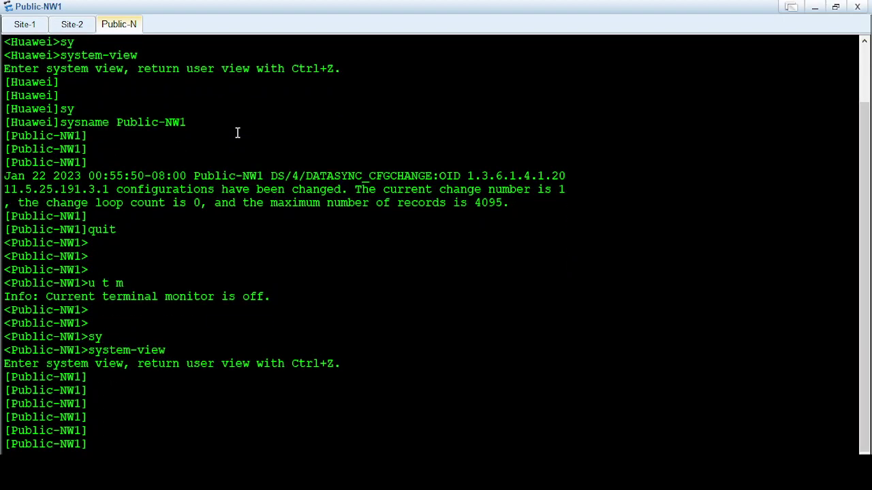
Check Public-NW1's links in the topology and enter the interface view of its GigabitEthernet 0/0/1
text(inter)
key(Tab)
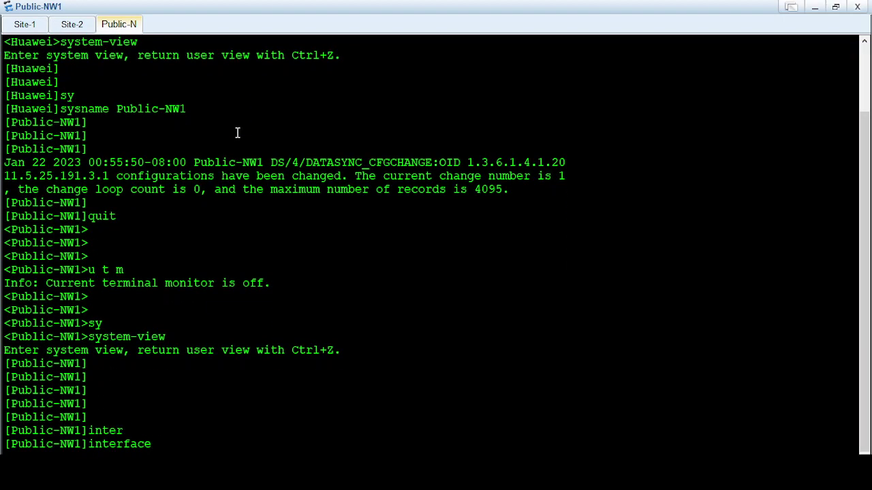
click(834, 7)
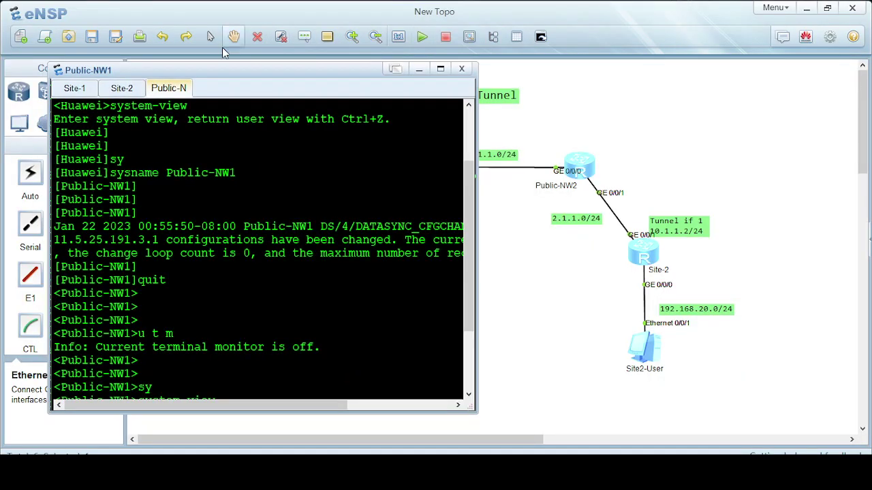
drag(238, 70, 577, 87)
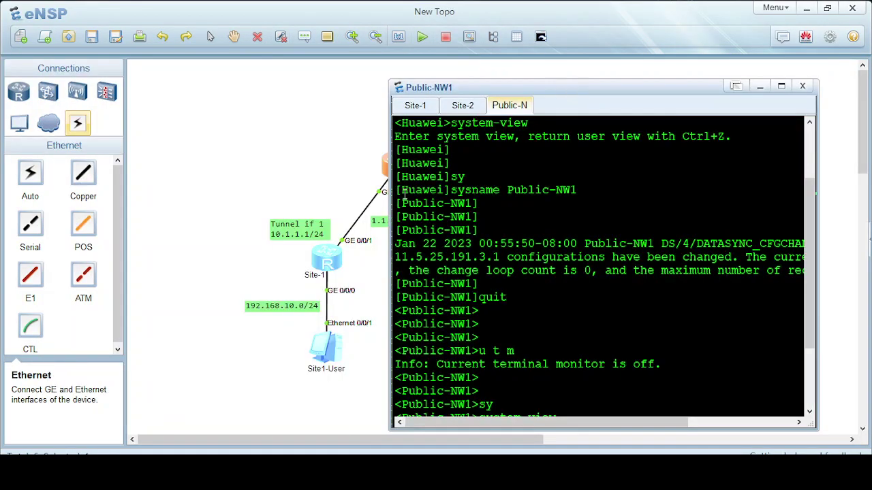
drag(471, 86, 542, 93)
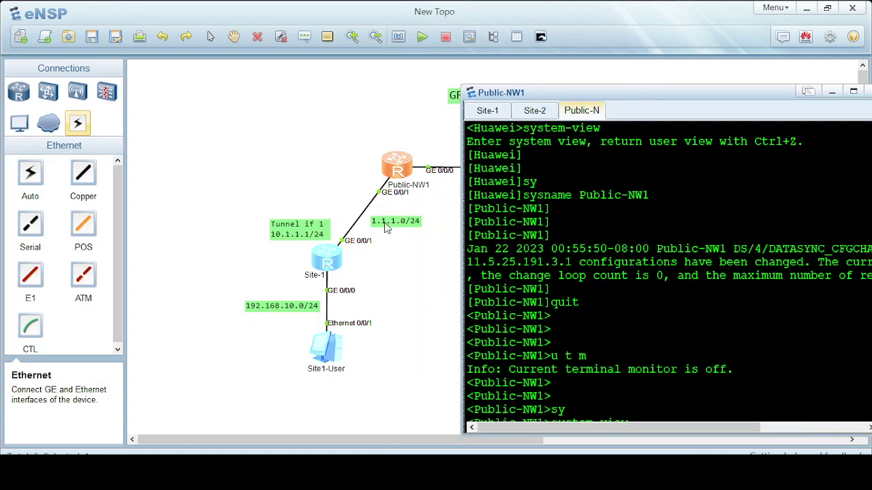
drag(676, 96, 539, 54)
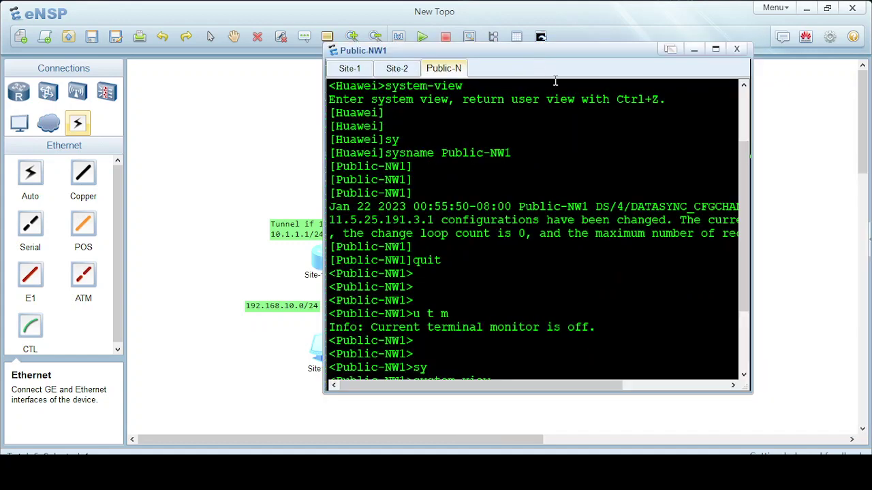
click(715, 51)
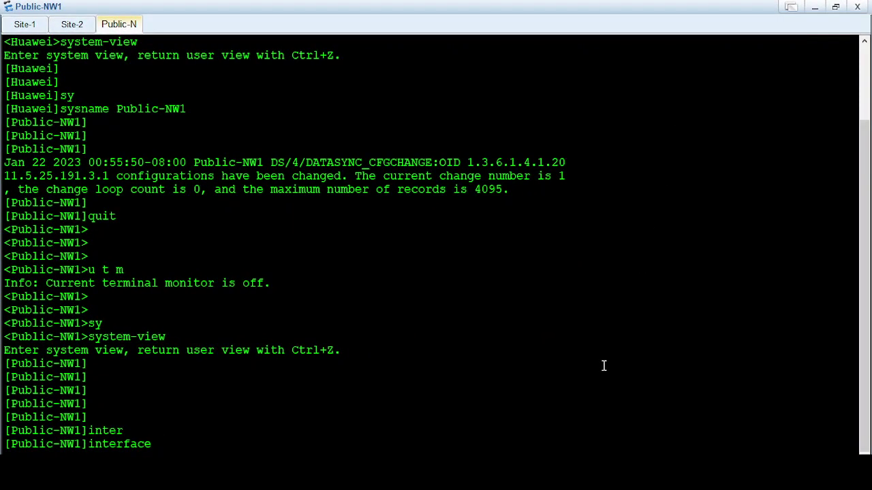
text(g)
key(Tab)
text(0/0/1)
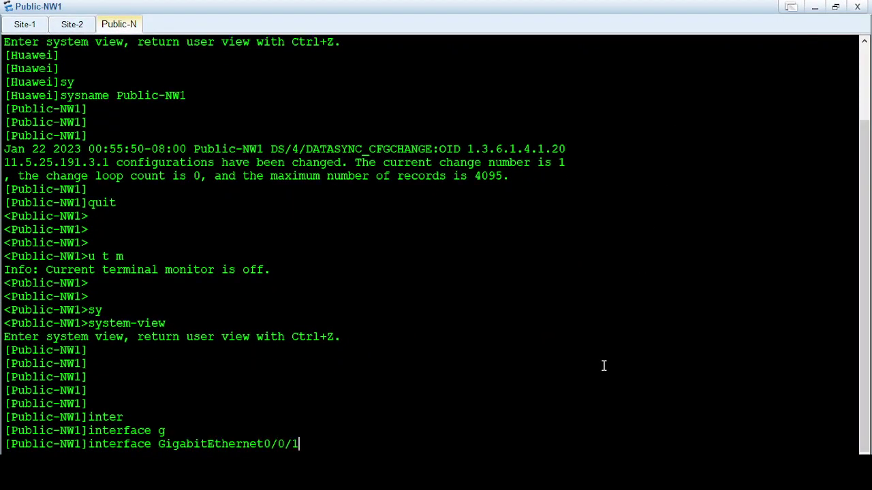
key(Return)
Assign IP address 1.1.1.2 with mask 255.255.255.0 to Public-NW1's GigabitEthernet 0/0/1
text(uip a)
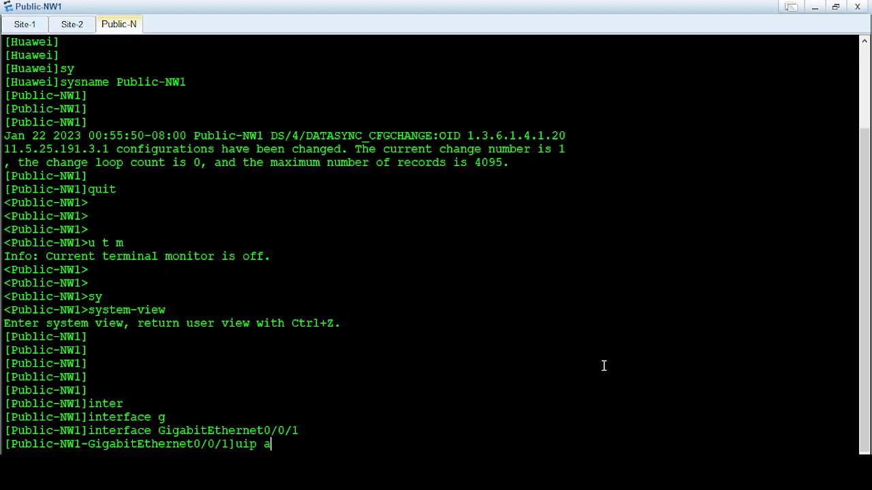
key(BackSpace)
key(BackSpace)
key(BackSpace)
key(BackSpace)
key(BackSpace)
text(ip ad)
key(Tab)
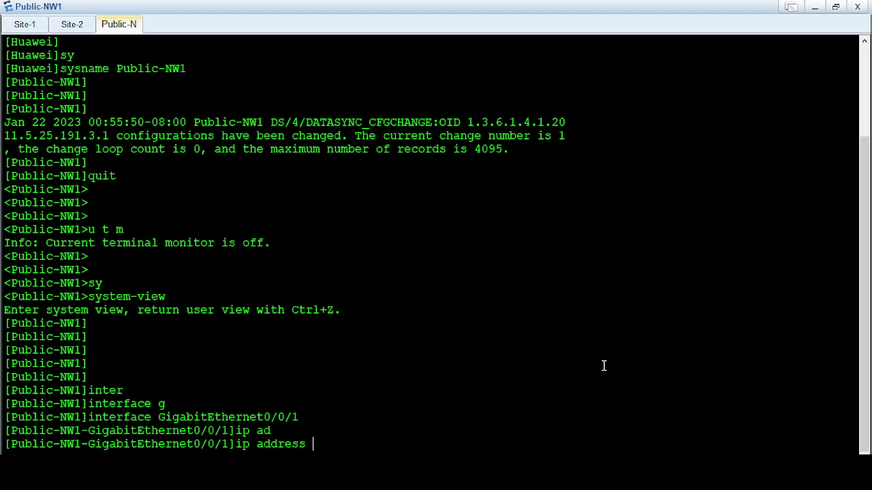
text(1.1.1.2 255.255.255.0)
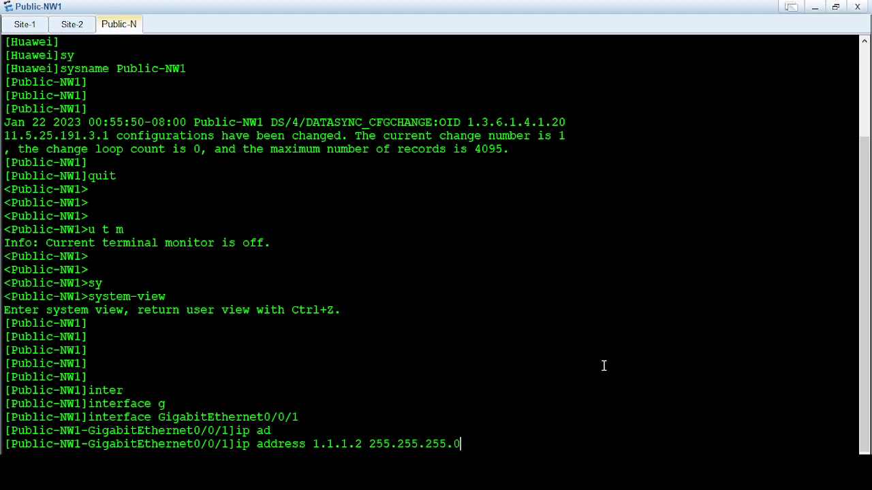
key(Return)
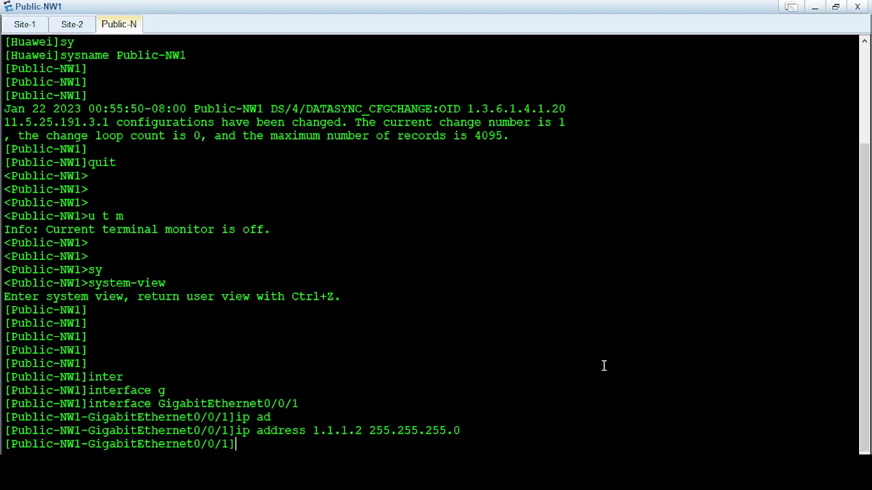
Leave the current interface view on Public-NW1 and enter the interface view of GigabitEthernet 0/0/0
text(quit)
key(Return)
text(inte)
key(Tab)
text(gi)
key(Tab)
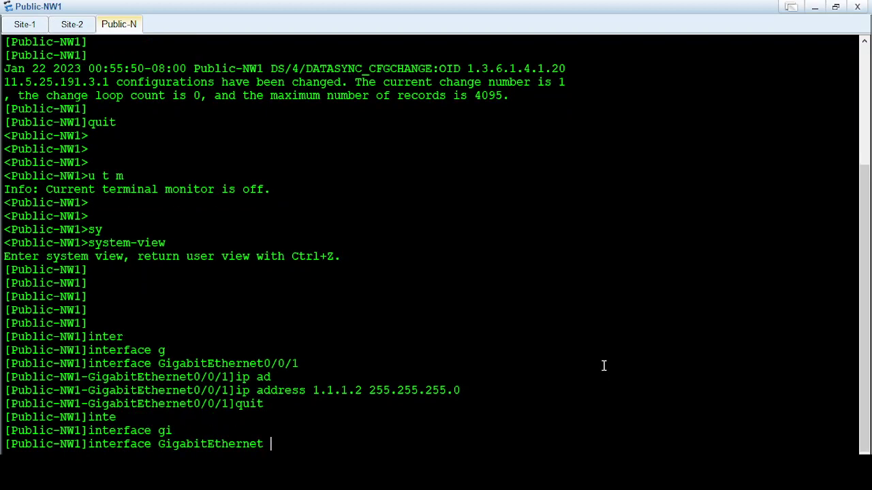
text(0/0/0)
key(Return)
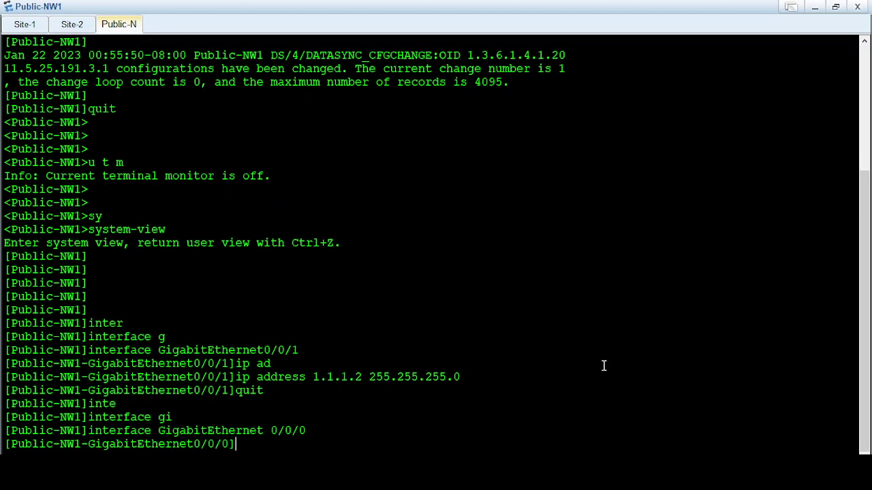
Check the link subnet in the topology and assign IP address 3.1.1.1 with mask 255.255.255.0 to Public-NW1's GigabitEthernet 0/0/0
text(ip ad)
key(Tab)
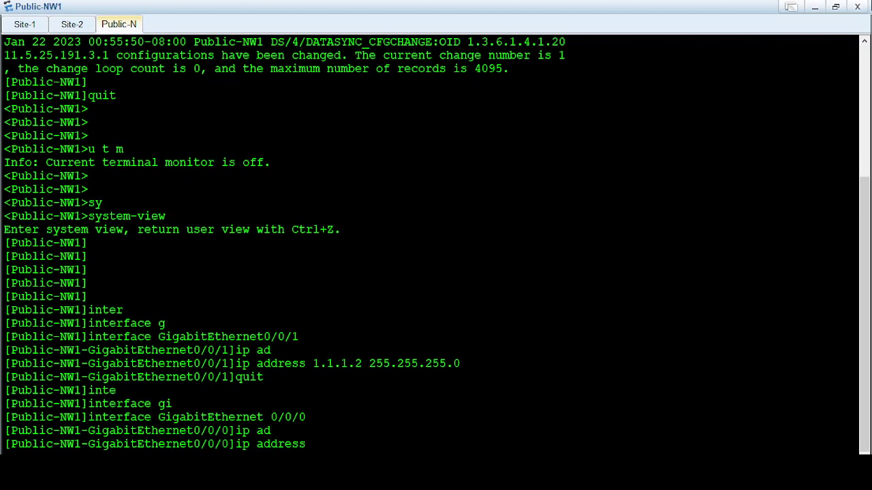
click(835, 6)
drag(553, 58, 502, 293)
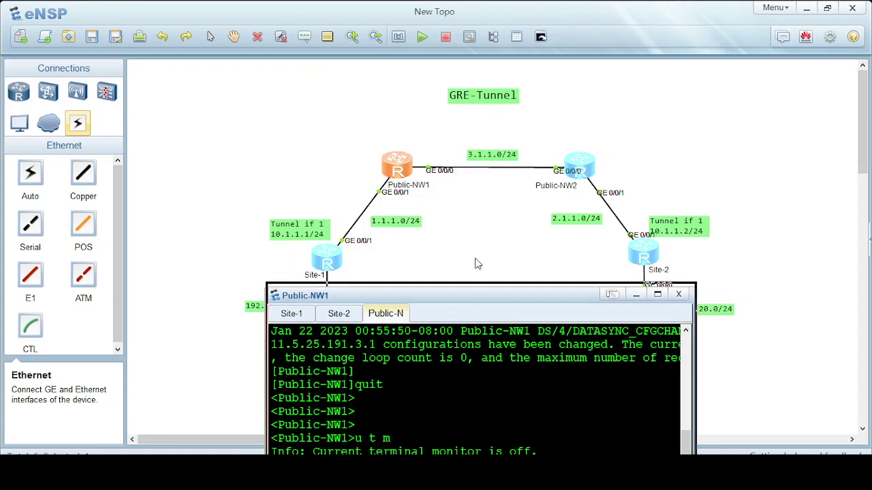
drag(477, 264, 485, 94)
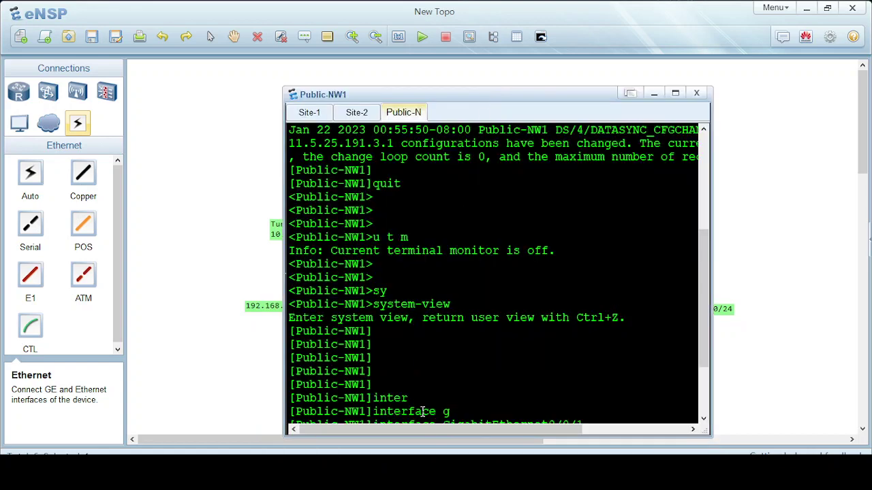
click(674, 93)
text(3.)
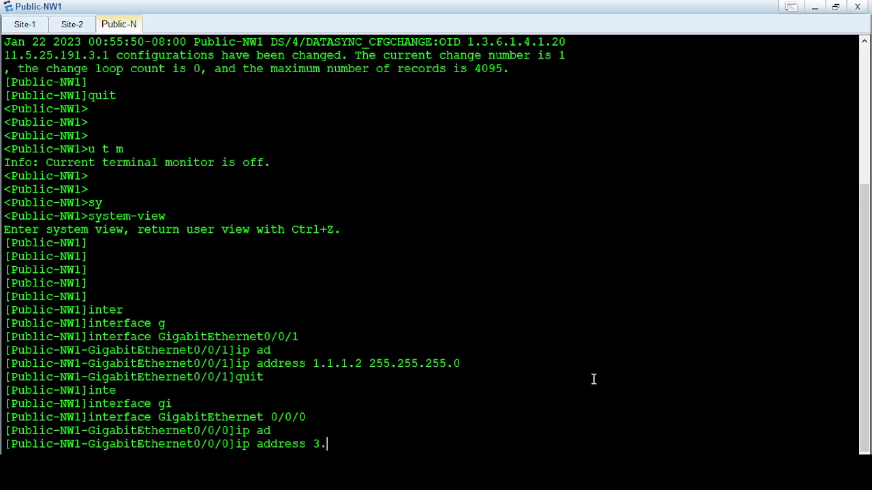
text(1.1.1 255.255.255.0)
key(Return)
key(Return)
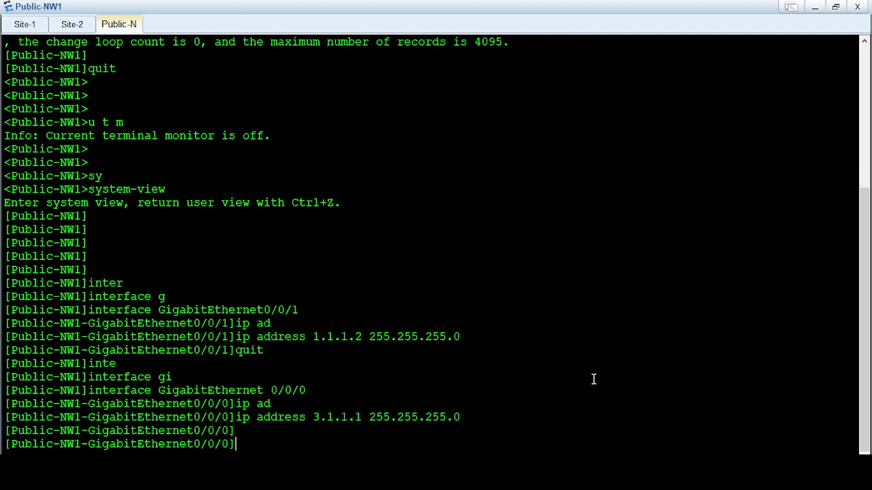
Quit the GigabitEthernet 0/0/0 interface view to return to Public-NW1's system view
key(Return)
key(Return)
text(quit)
key(Return)
key(Return)
key(Return)
key(Return)
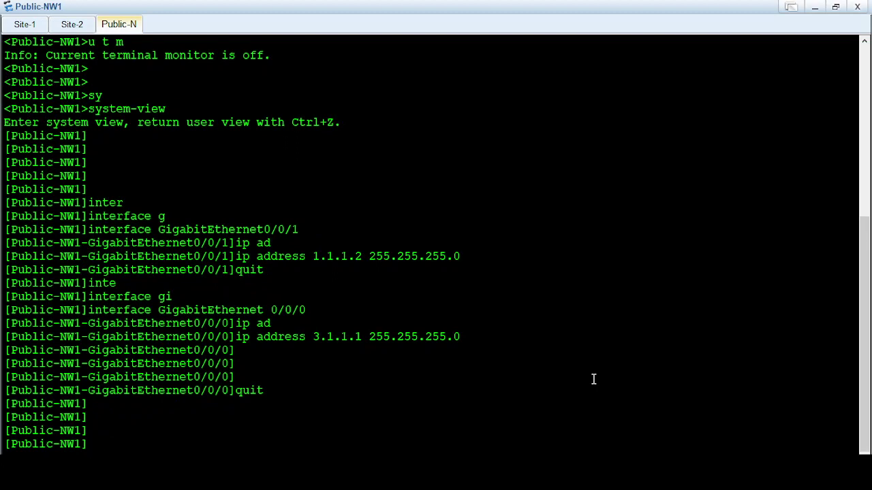
Start OSPF process 1 on Public-NW1 and enter area 0
text(os)
key(Tab)
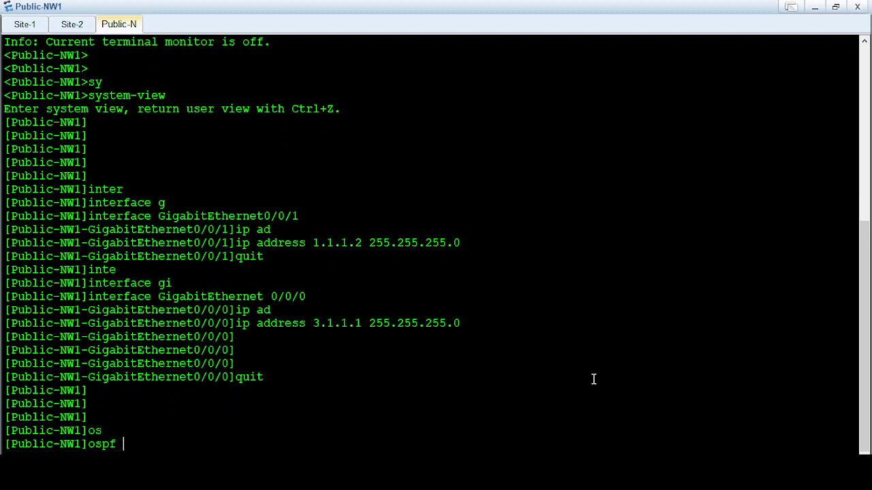
text(1)
key(Return)
text(ar)
key(Tab)
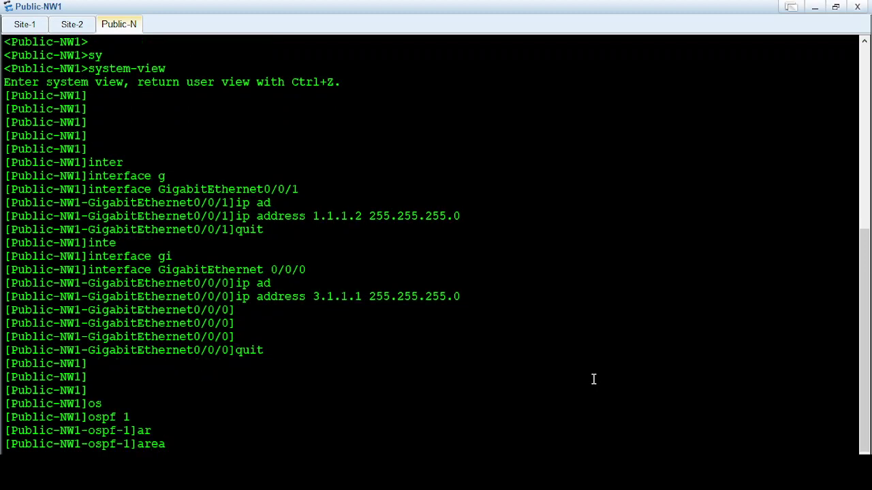
text(0)
key(Return)
Advertise network 1.1.1.0 with wildcard mask 0.0.0.255 in OSPF area 0 on Public-NW1
text(nwt)
key(Tab)
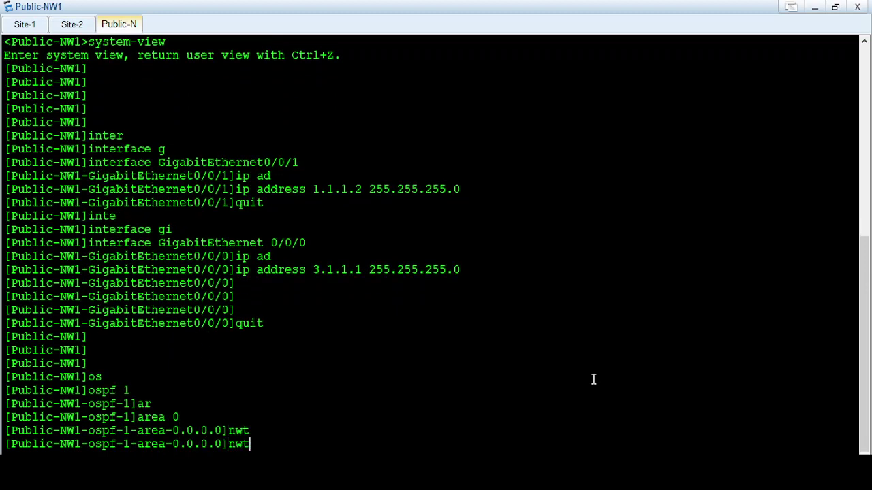
key(BackSpace)
key(BackSpace)
text(et)
key(Tab)
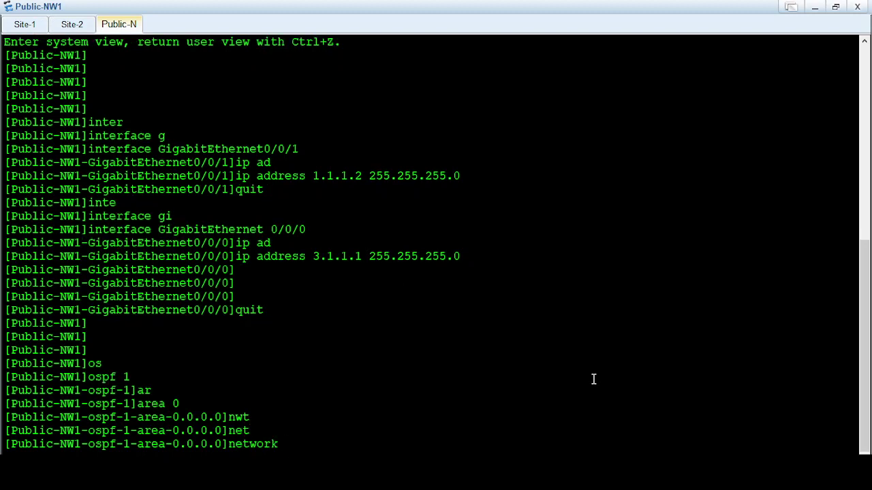
text(1.1.1.0 0.0.0.255)
key(Return)
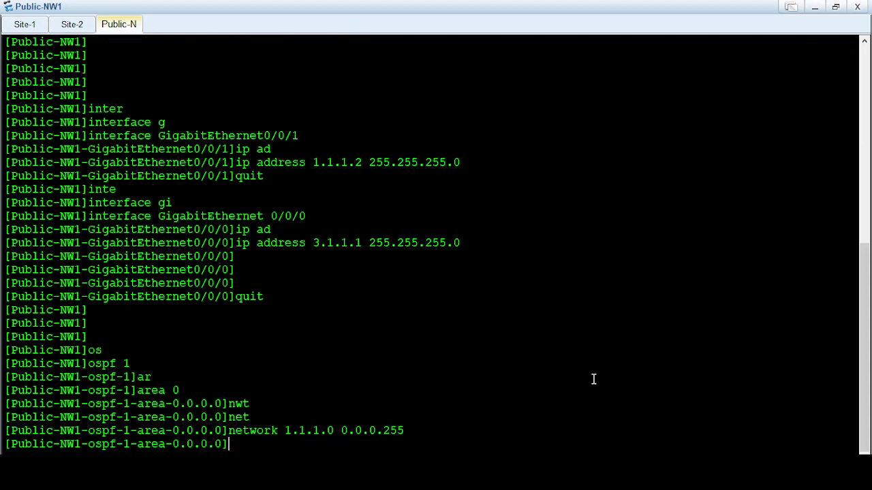
Advertise network 3.1.1.0 with wildcard mask 0.0.0.255 in OSPF area 0 on Public-NW1
text(net)
key(Tab)
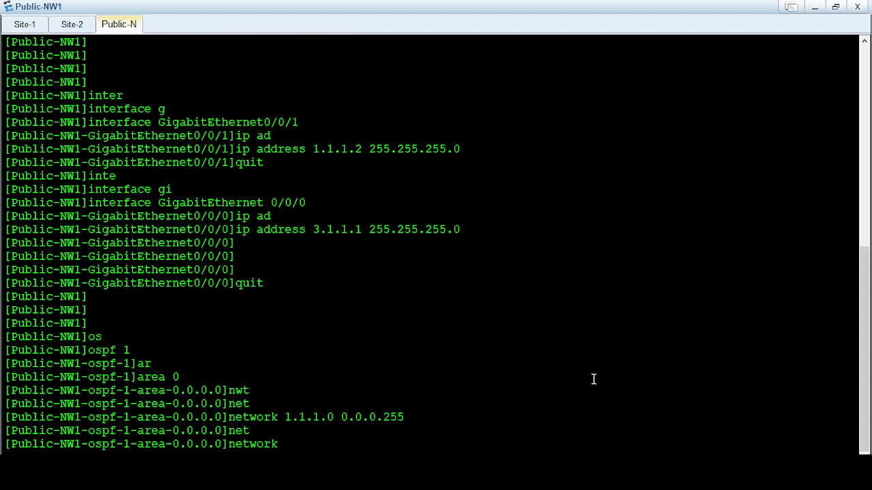
text(3.1.1.0 0.0.0.255)
key(Return)
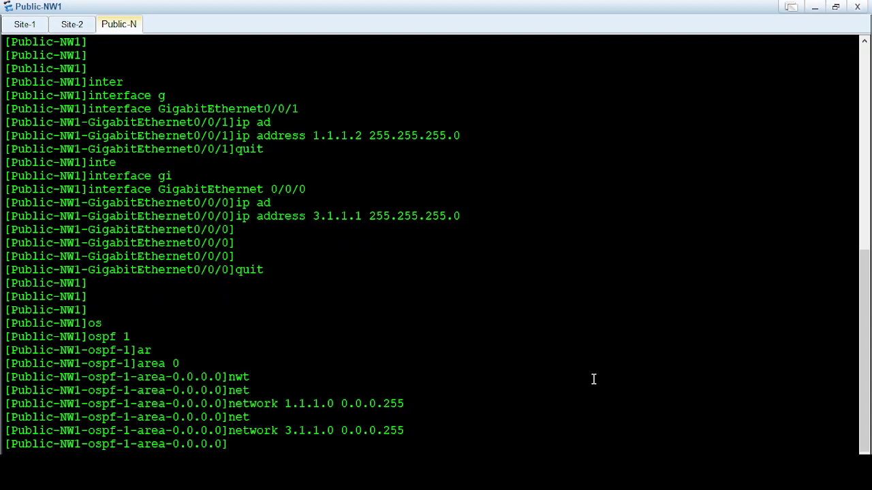
Quit the OSPF area, OSPF process and system views to return to Public-NW1's user view
text(quit)
key(Return)
key(Return)
key(Return)
key(Return)
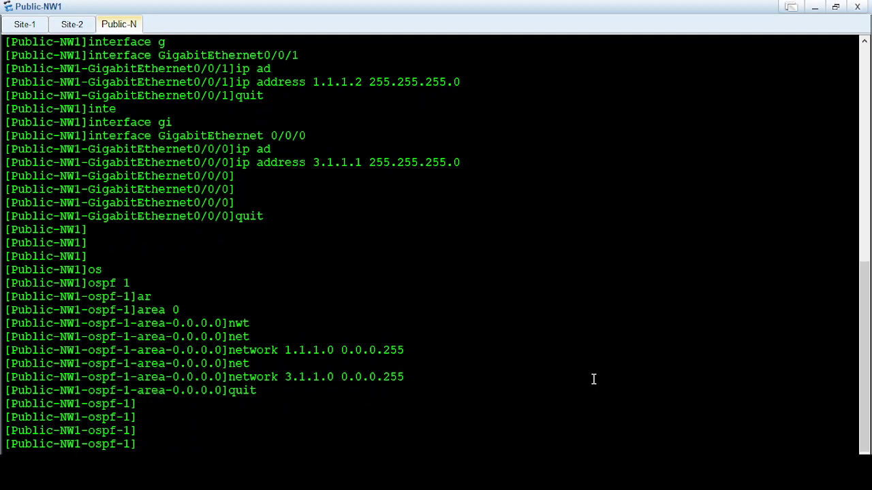
text(quit)
key(Return)
key(Return)
key(Return)
key(Return)
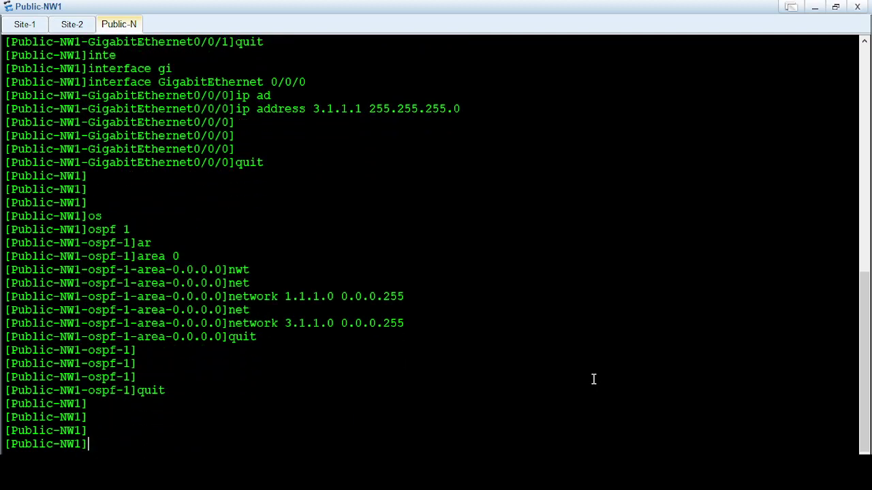
text(quit)
key(Return)
key(Return)
key(Return)
key(Return)
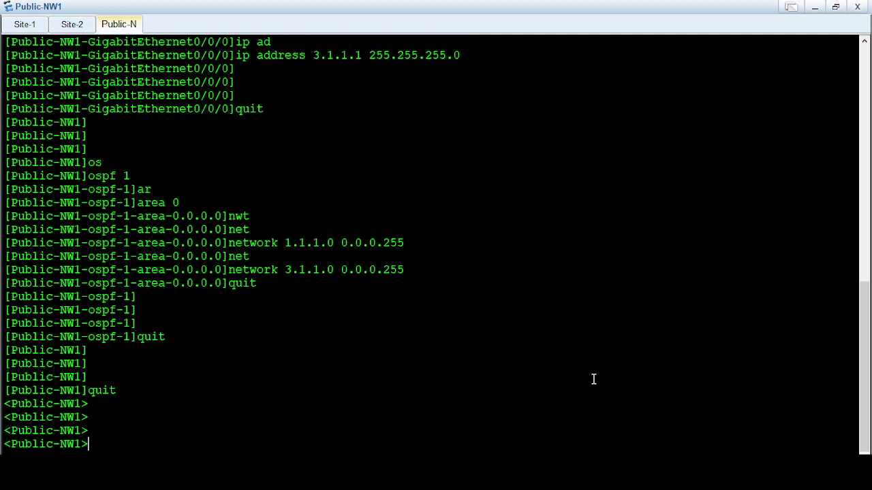
Save Public-NW1's configuration to the device, confirming with y and accepting the default file name
text(sav)
key(Tab)
key(Return)
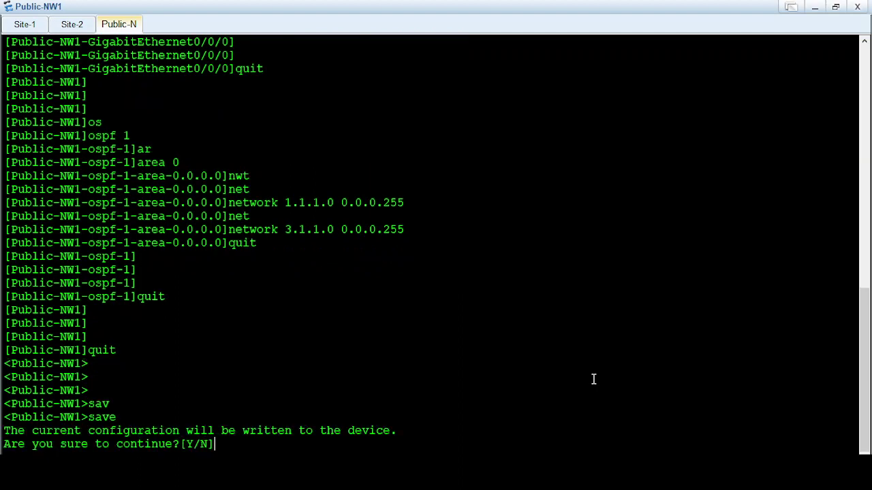
text(y)
key(Return)
key(Return)
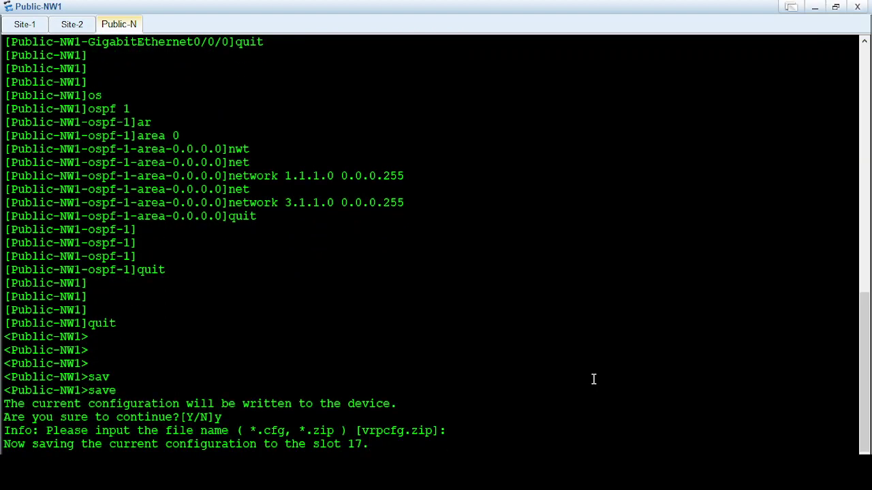
Return to the topology and open the command-line console of the Public-NW2 router
click(815, 7)
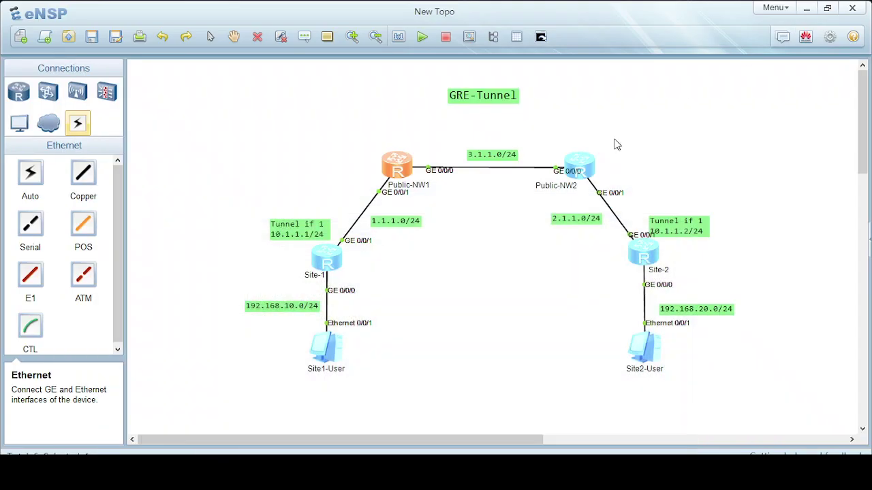
double_click(580, 162)
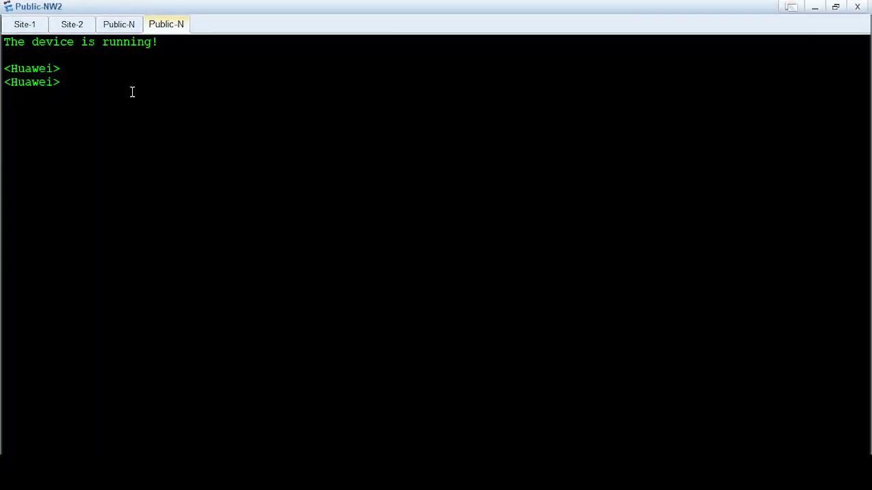
key(Return)
key(Return)
key(Return)
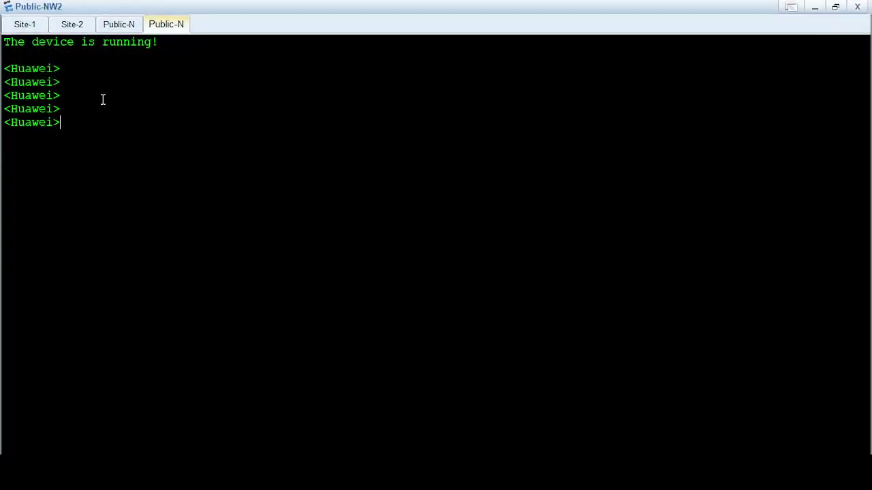
text(sy)
key(Tab)
key(Return)
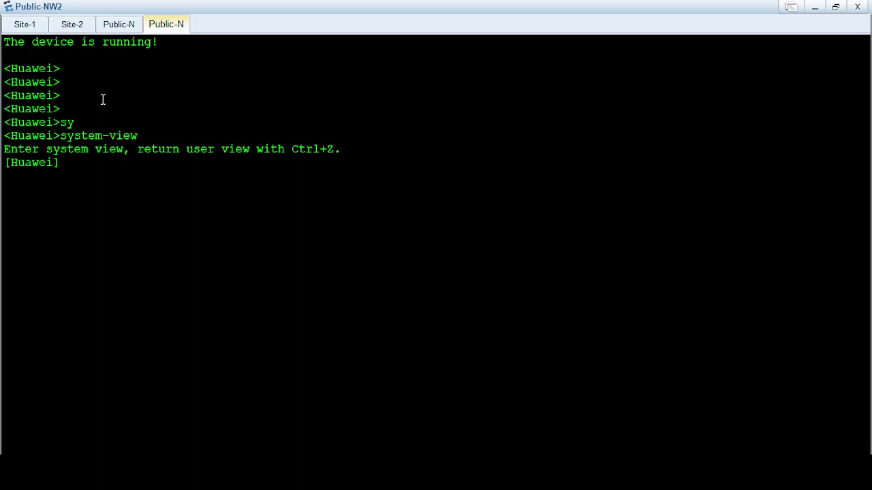
text(quit)
key(Return)
Turn off terminal monitoring on the Public-NW2 router with "u t m"
text(u t)
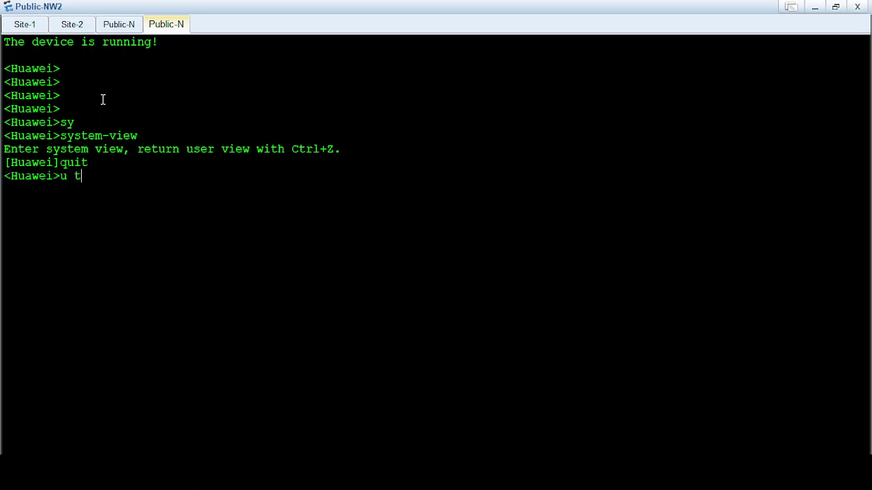
text( m)
key(Return)
key(Return)
key(Return)
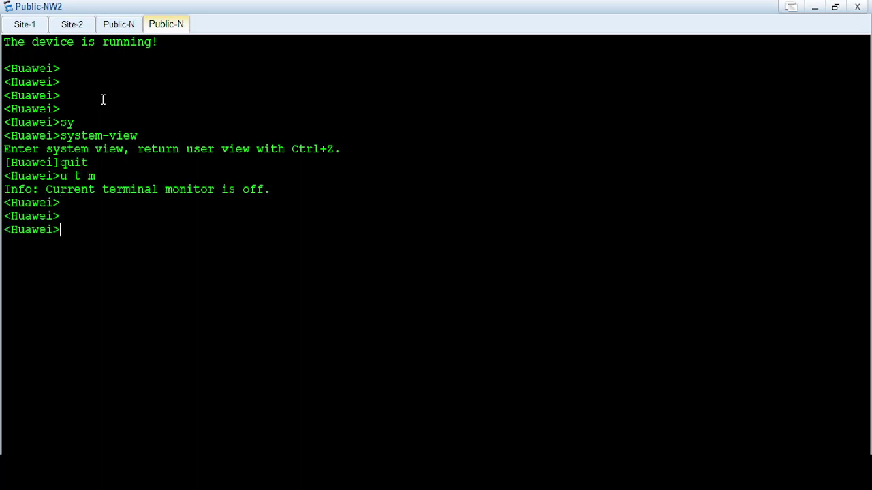
Enter the system view on the Public-NW2 router
text(sy)
key(Tab)
key(Return)
text(ho)
key(Tab)
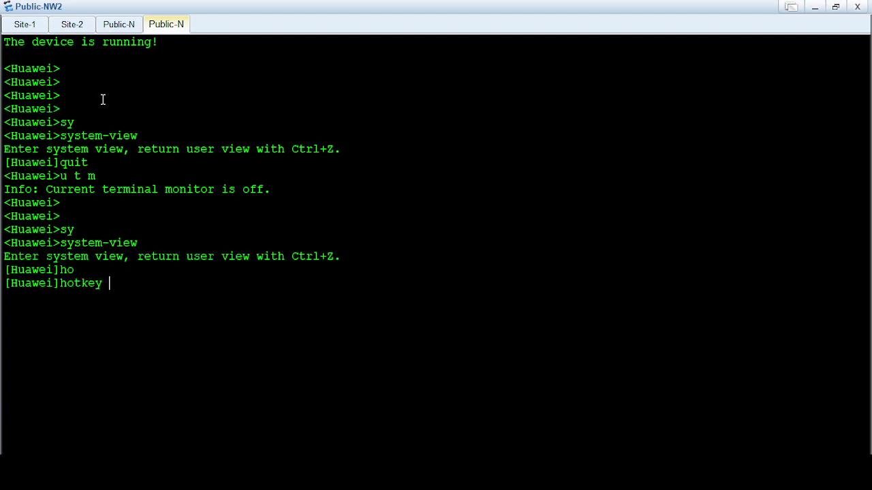
key(BackSpace)
key(BackSpace)
key(BackSpace)
key(BackSpace)
key(BackSpace)
key(BackSpace)
key(BackSpace)
Set the router's hostname to Public-NW2 with the sysname command
text(sy)
key(Tab)
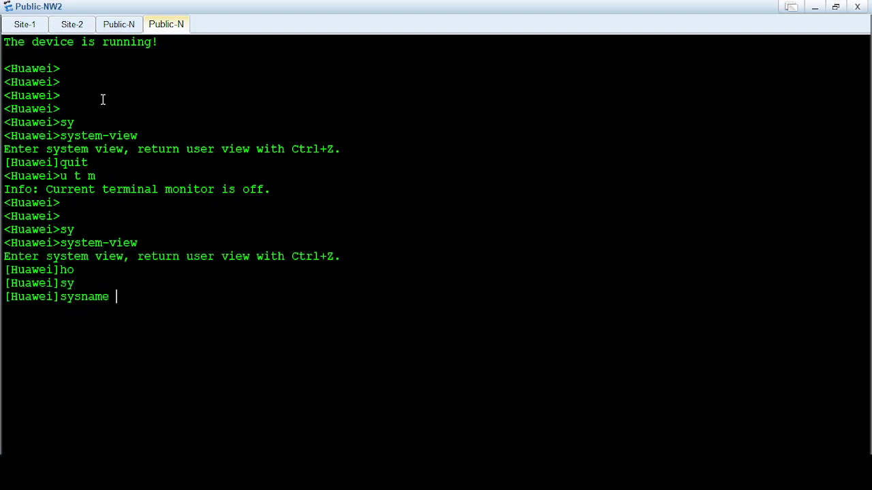
text(Public-NW2)
key(Return)
key(Return)
key(Return)
key(Return)
Enter the interface view of GigabitEthernet 0/0/0 on Public-NW2
text(i)
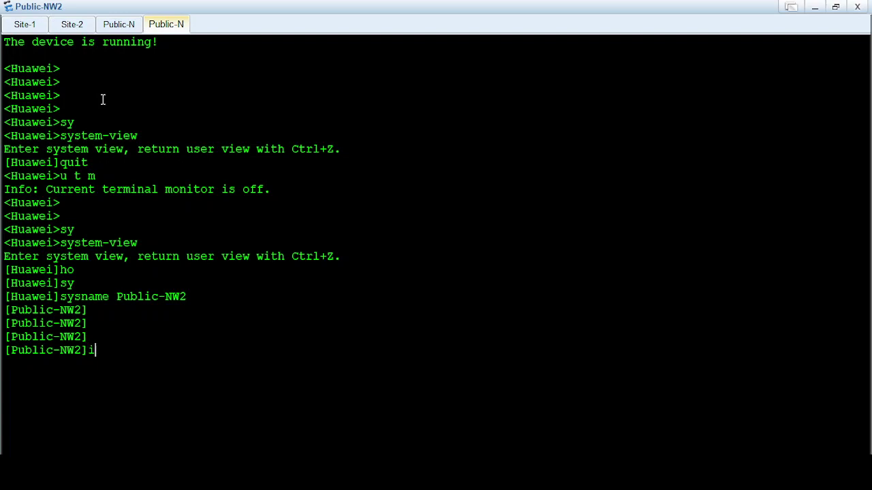
text(nter)
key(Tab)
text(g)
key(Tab)
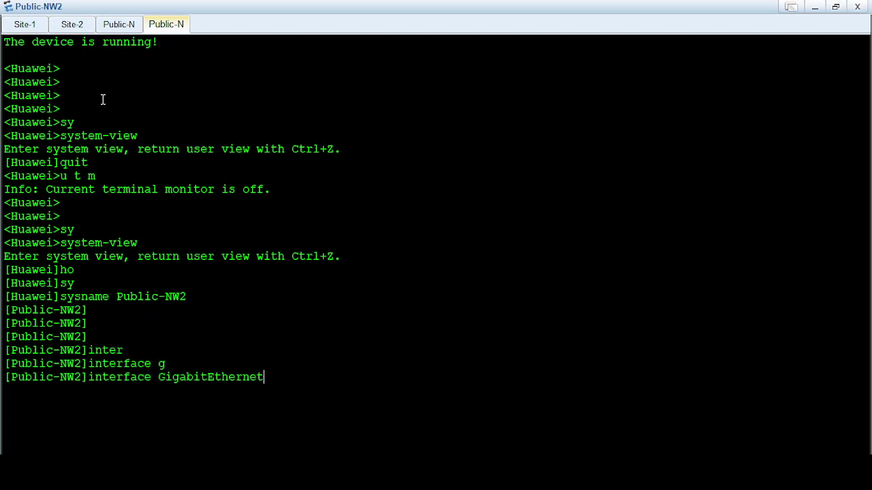
text(0/0/0)
key(Return)
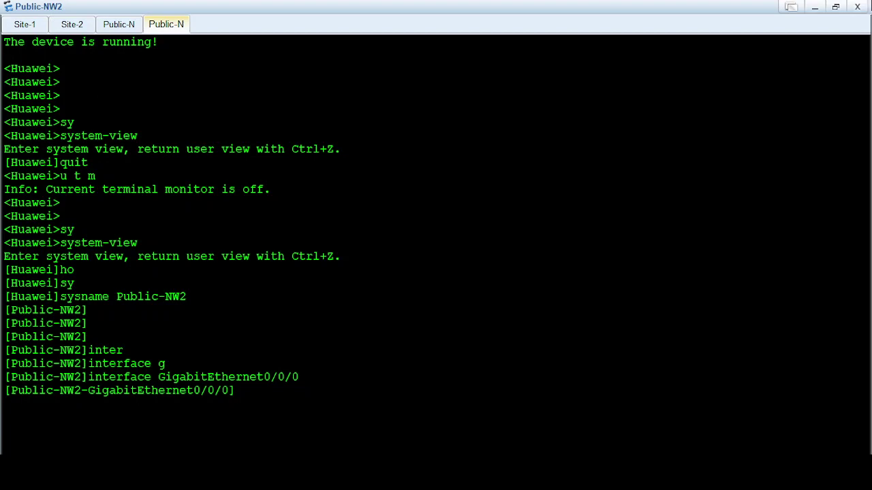
Assign IP address 3.1.1.2 with mask 255.255.255.0 to GigabitEthernet 0/0/0 on Public-NW2, then leave the interface view
click(835, 6)
drag(564, 99, 562, 319)
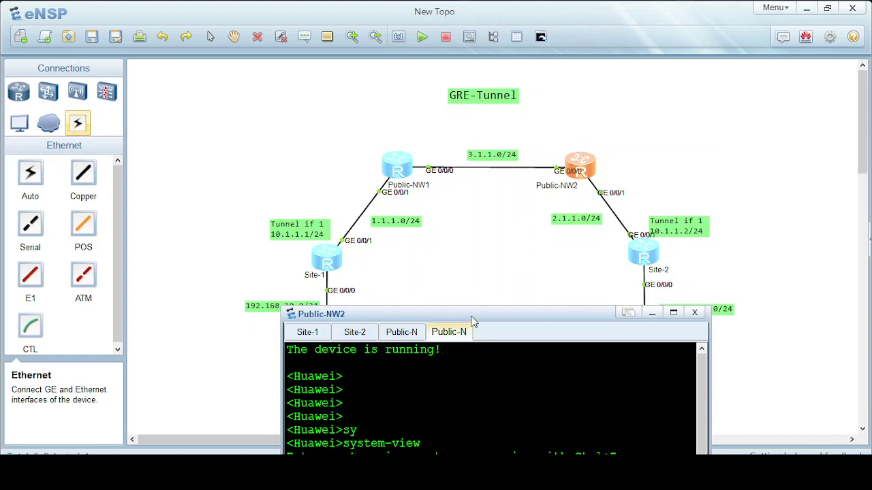
drag(489, 317, 495, 68)
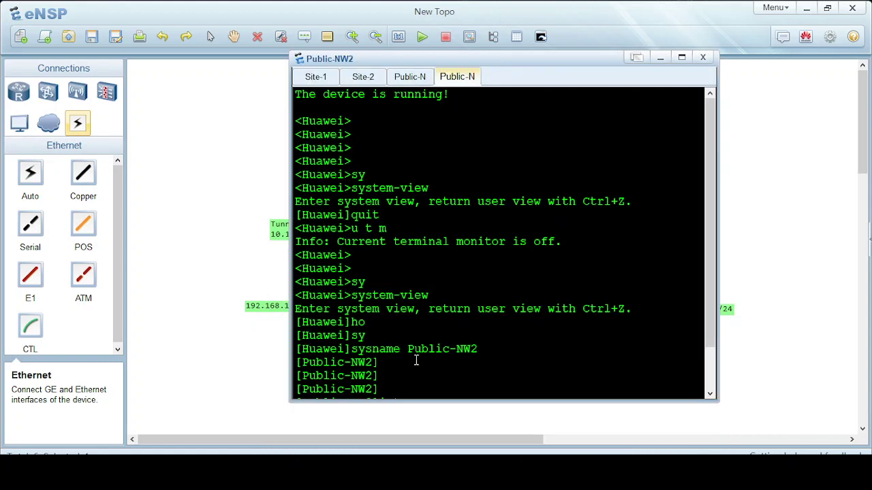
click(682, 57)
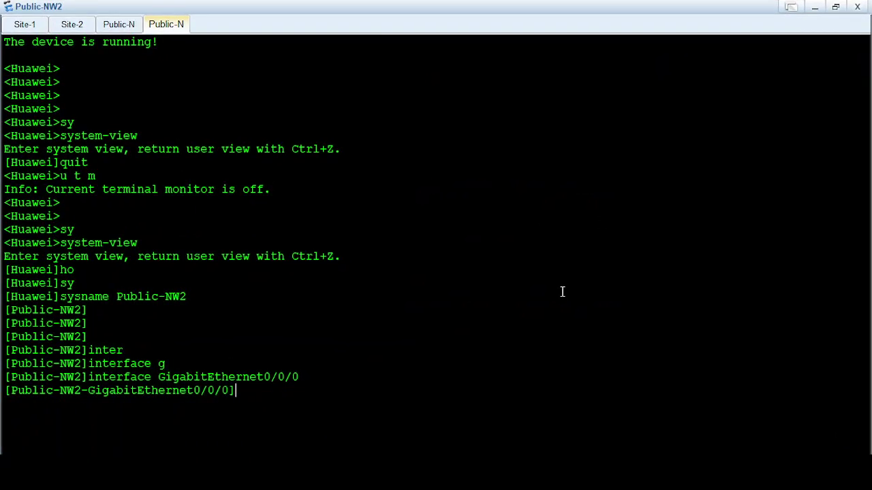
text(ip ad)
key(Tab)
text(3.1.)
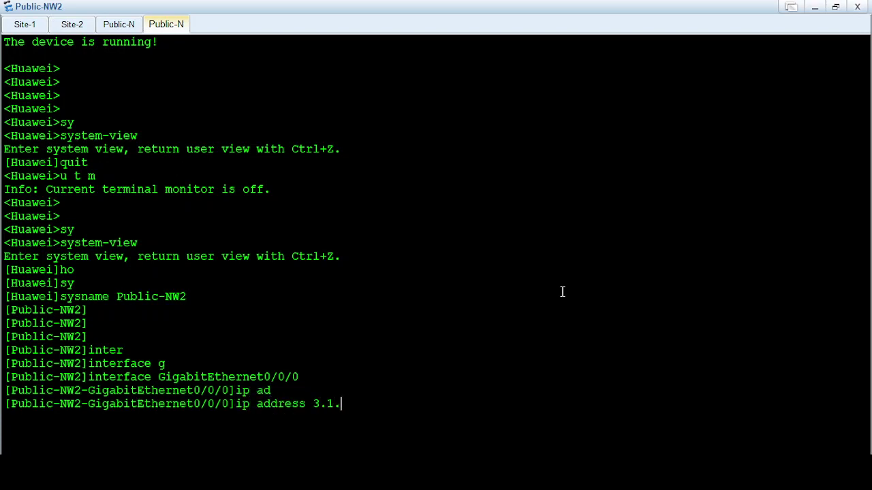
text(1.12 255.255.255.0)
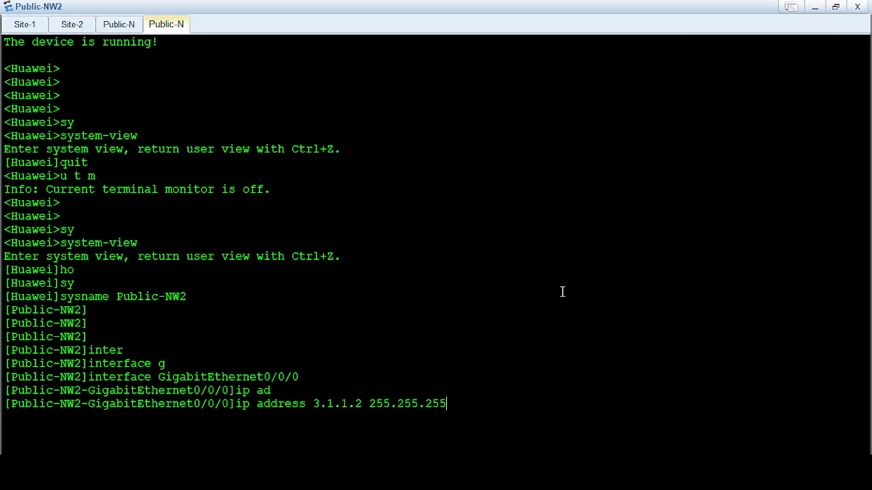
key(Return)
text(quit)
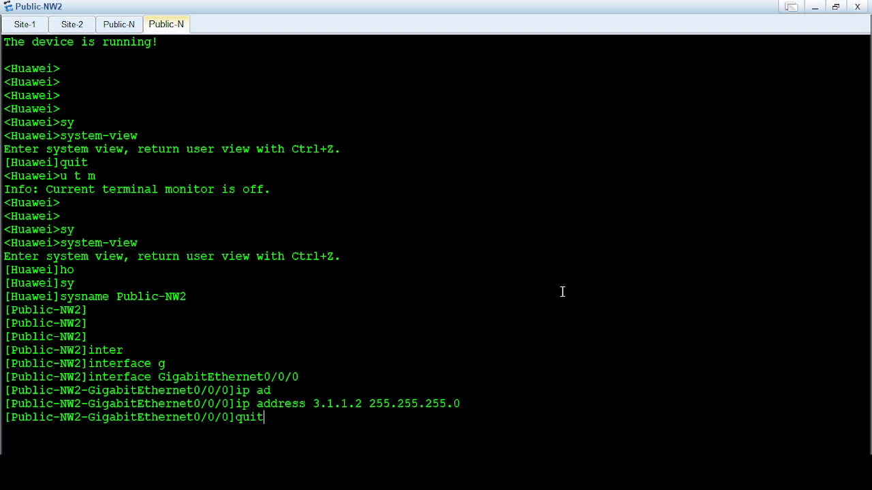
key(Return)
Enter the interface view of GigabitEthernet 0/0/1 on Public-NW2
text(inter)
key(Tab)
text(gi)
key(Tab)
text(0/0/1)
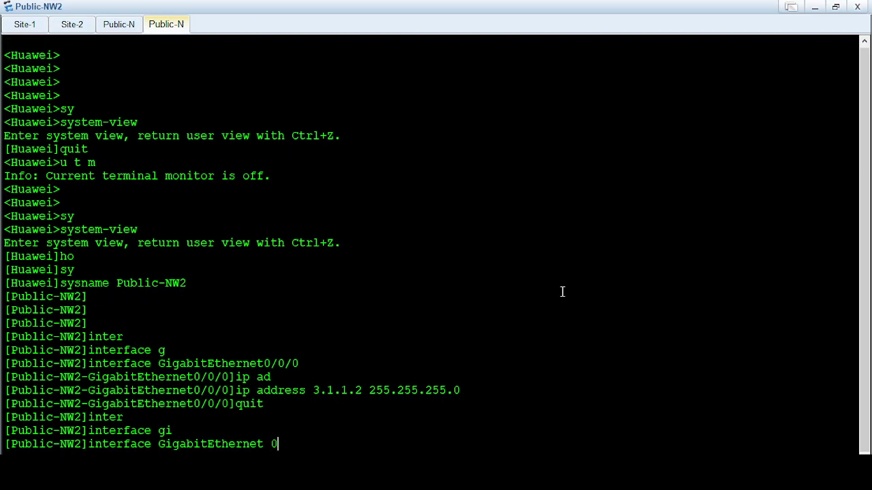
key(Return)
Assign IP address 2.1.1.2 with mask 255.255.255.0 to GigabitEthernet 0/0/1, then return to the system view
text(ip ad)
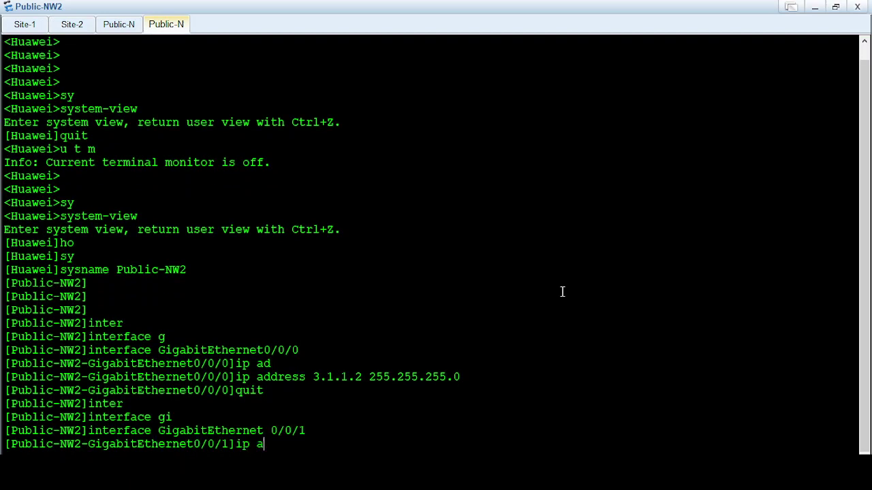
key(Tab)
text(2.)
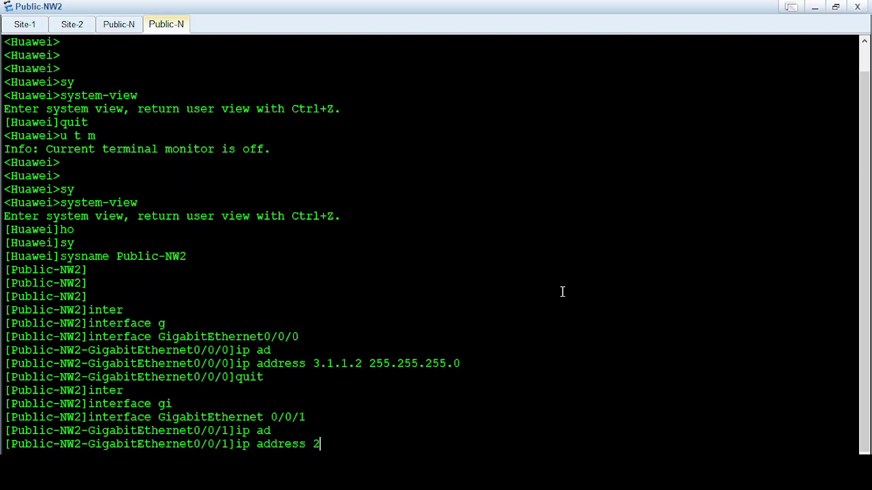
click(815, 8)
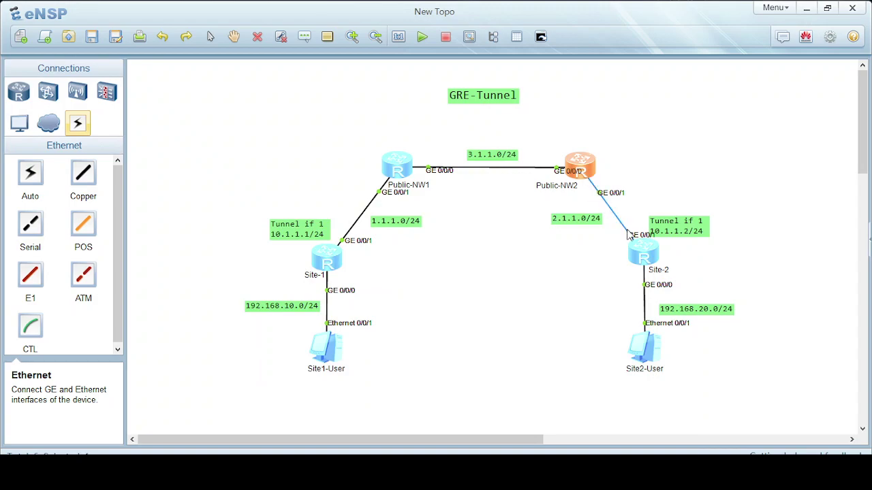
click(538, 436)
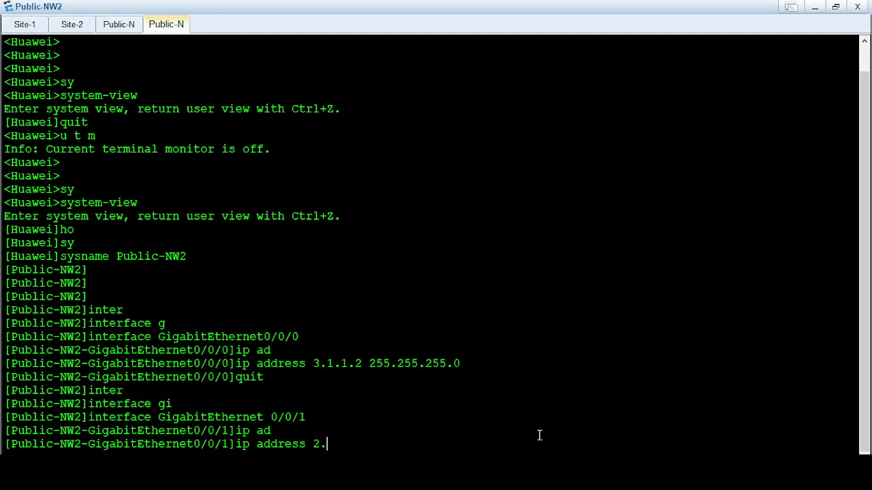
text(1.2 255.255.2)
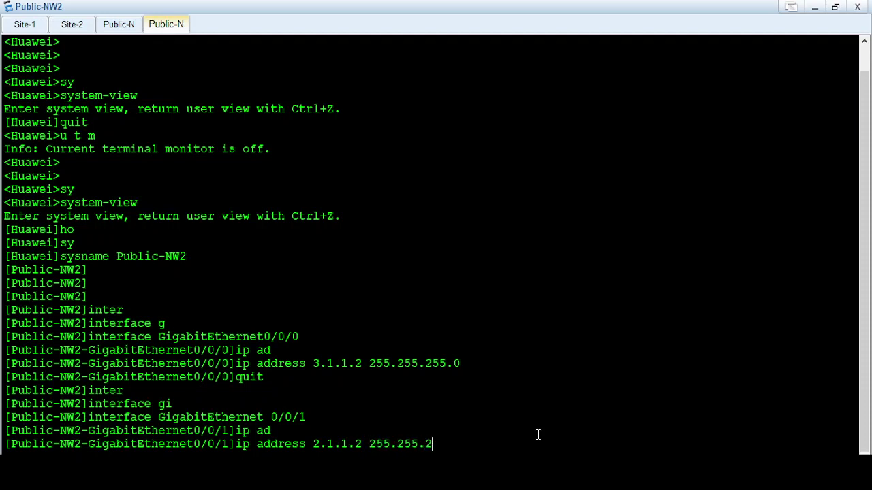
text(55.0)
key(Return)
key(Return)
key(Return)
key(Return)
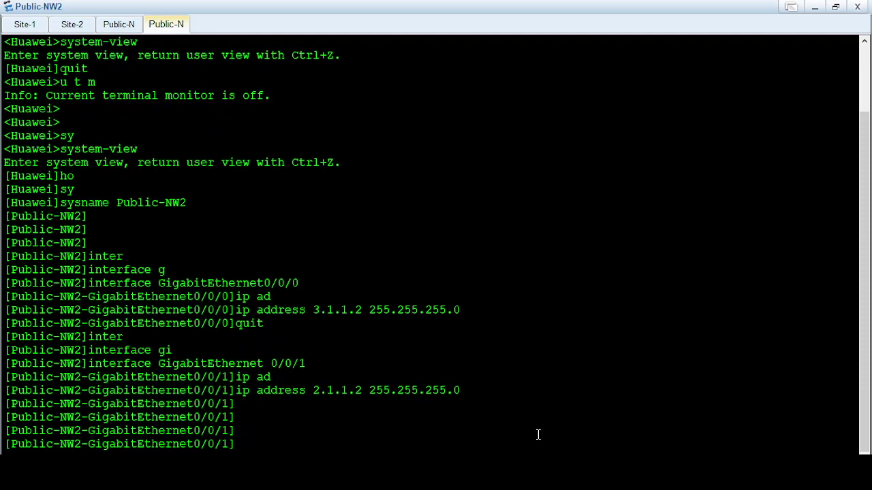
text(quit)
key(Return)
Start OSPF process 1 on Public-NW2 and enter area 0
text(os)
key(Tab)
key(Tab)
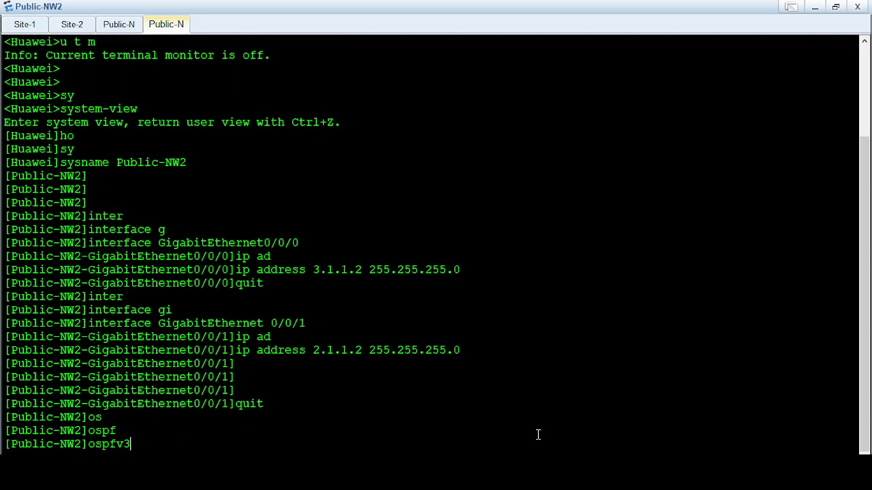
key(BackSpace)
key(BackSpace)
text(1)
key(Return)
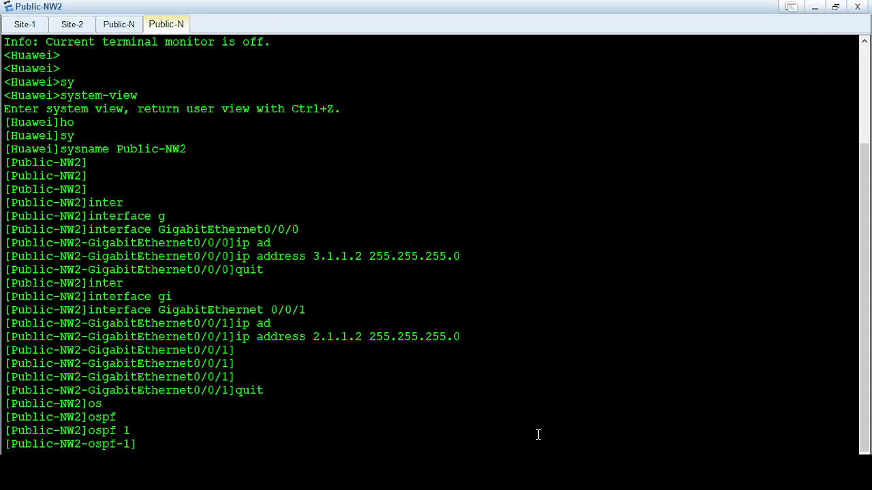
text(a)
key(Tab)
text(0)
key(Return)
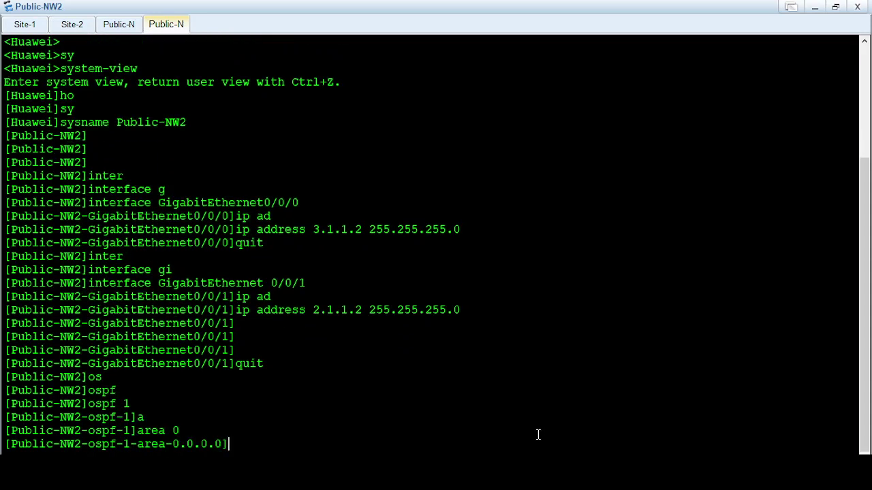
Advertise network 3.1.1.0 with wildcard 0.0.0.255 in OSPF area 0 on Public-NW2
text(net)
key(Tab)
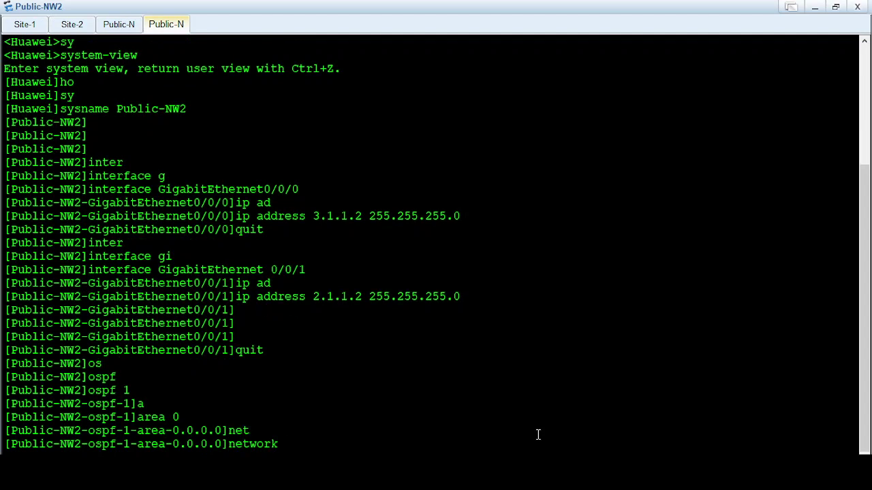
text(3.1.1.0 0.0.0.255)
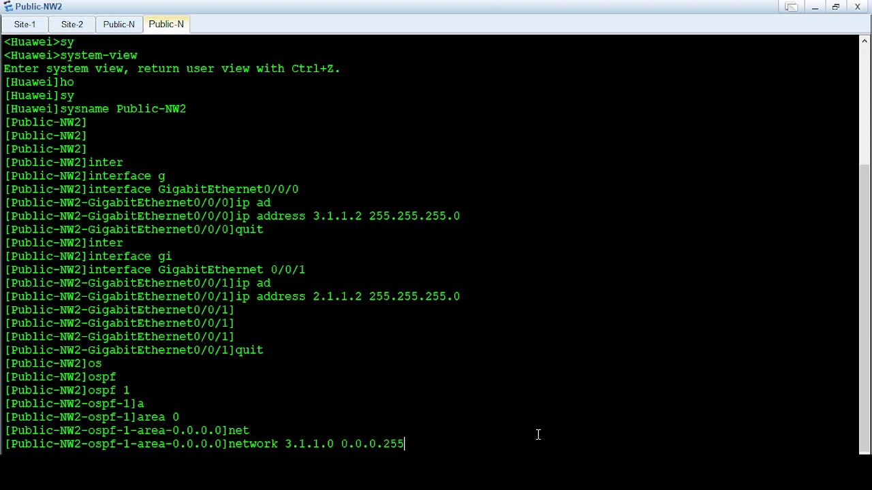
key(Return)
Advertise network 2.1.1.0 with wildcard 0.0.0.255 in OSPF area 0 on Public-NW2
text(net)
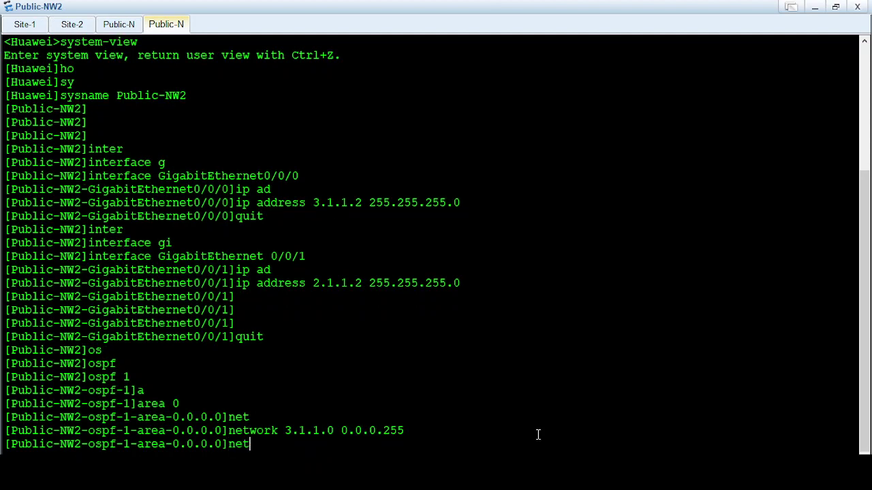
key(Tab)
text(2.1)
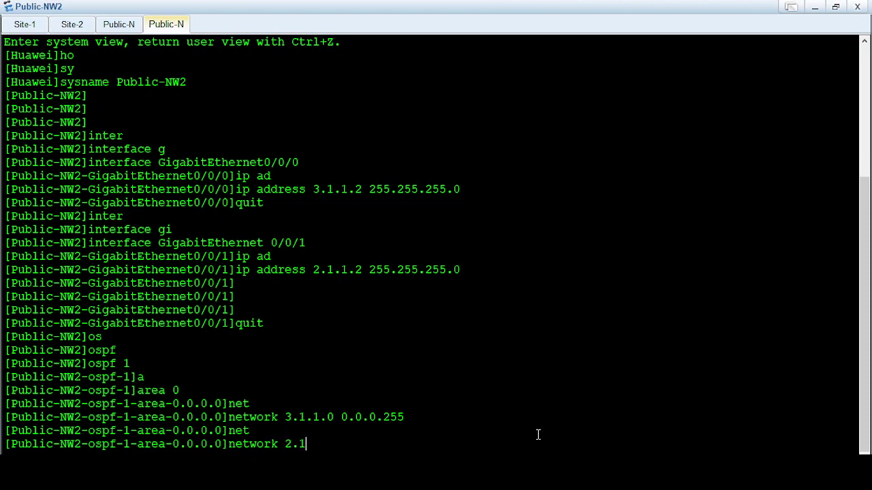
text(.1.0 0.0.0.225)
key(BackSpace)
key(BackSpace)
text(55)
key(Return)
key(Return)
key(Return)
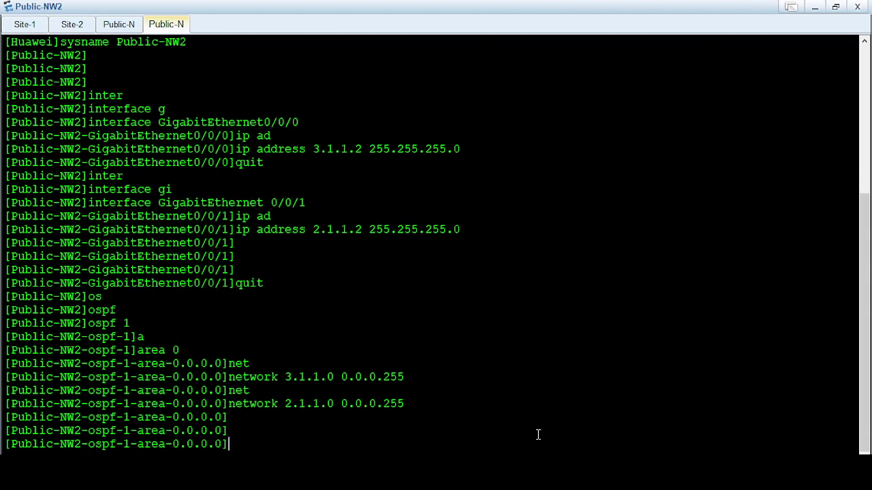
Leave the OSPF area, process and system views to return to the user view on Public-NW2
text(quit)
key(Return)
key(Return)
key(Return)
key(Return)
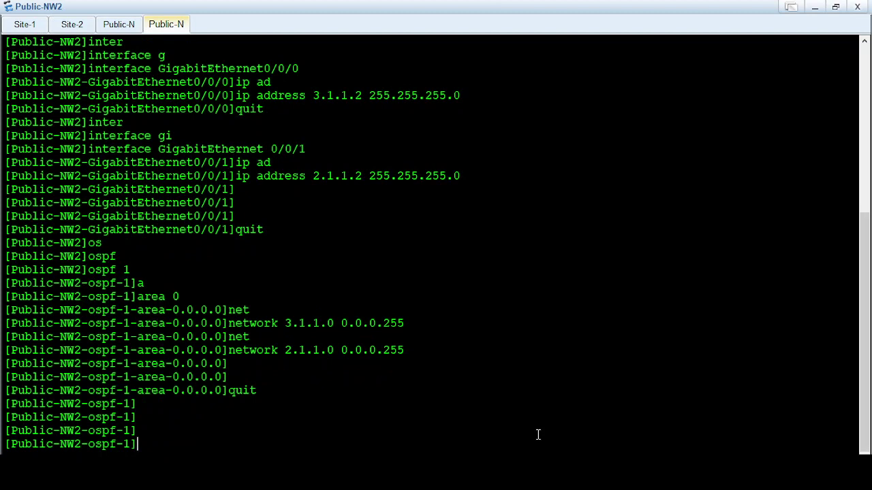
text(quit)
key(Return)
key(Return)
key(Return)
key(Return)
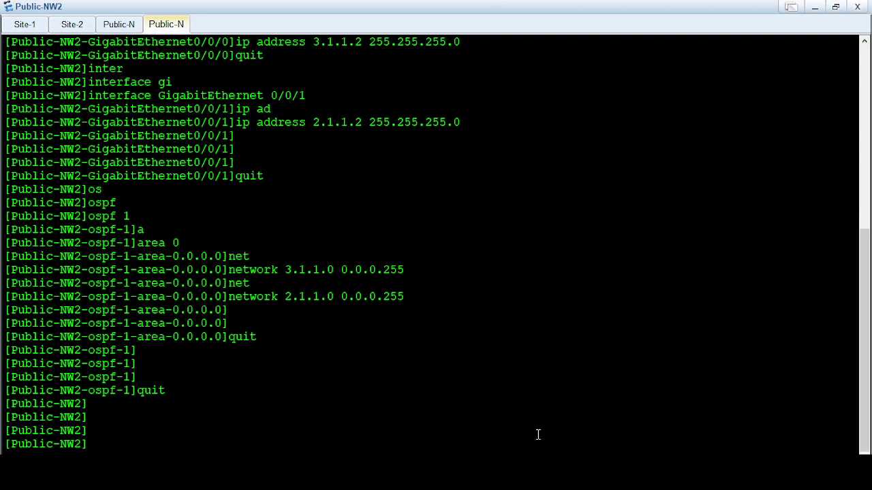
key(Return)
key(Return)
key(Return)
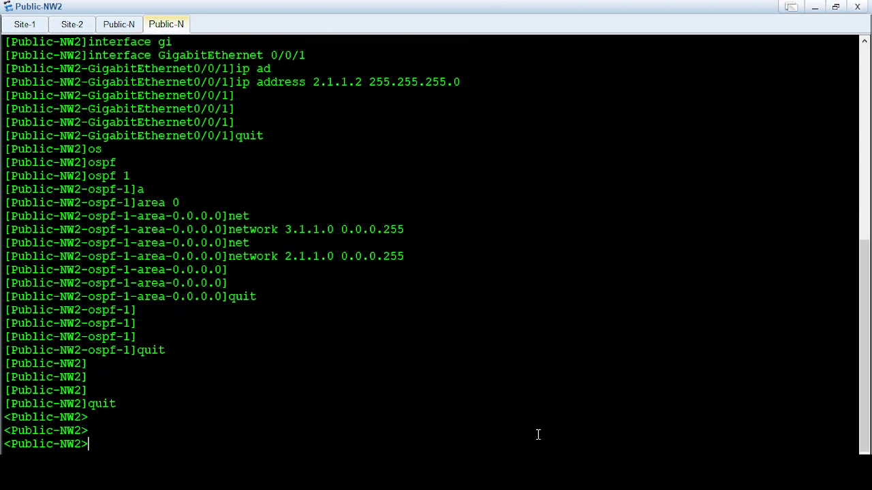
Save the Public-NW2 configuration to the device under the default file name vrpcfg.zip
text(sav)
key(Tab)
key(Return)
text(y)
key(Return)
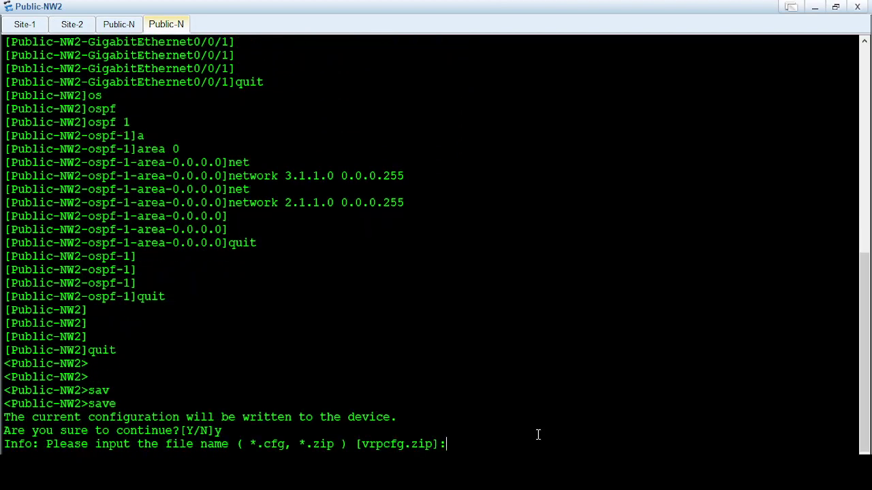
key(Return)
text(y)
key(Return)
key(Return)
key(Return)
key(Return)
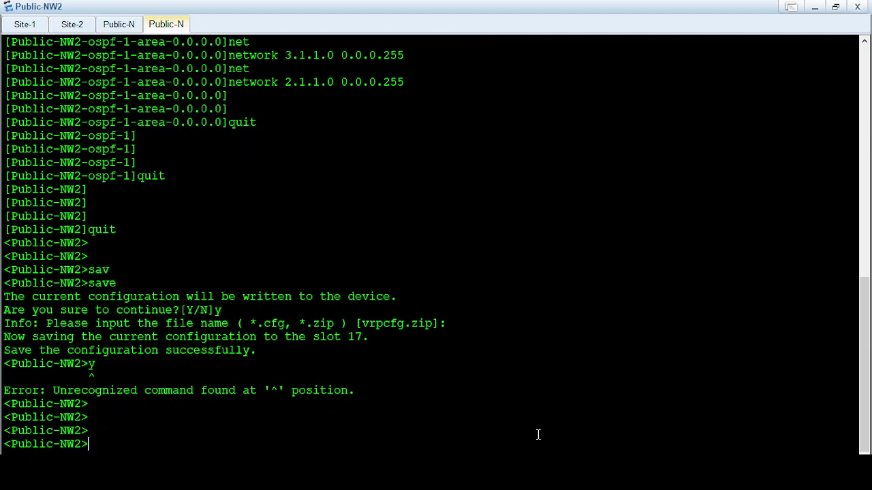
key(Return)
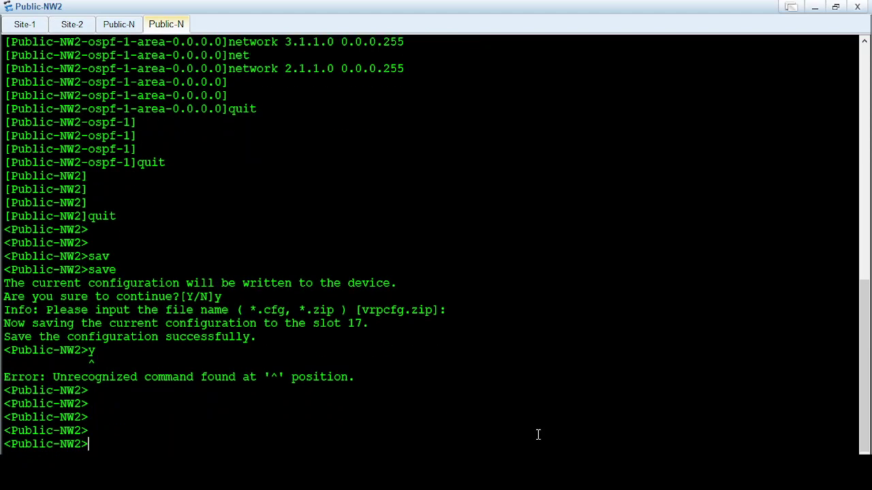
Save the Public-NW2 configuration once more, confirming the write to the device
text(y)
key(BackSpace)
text(sav)
key(Tab)
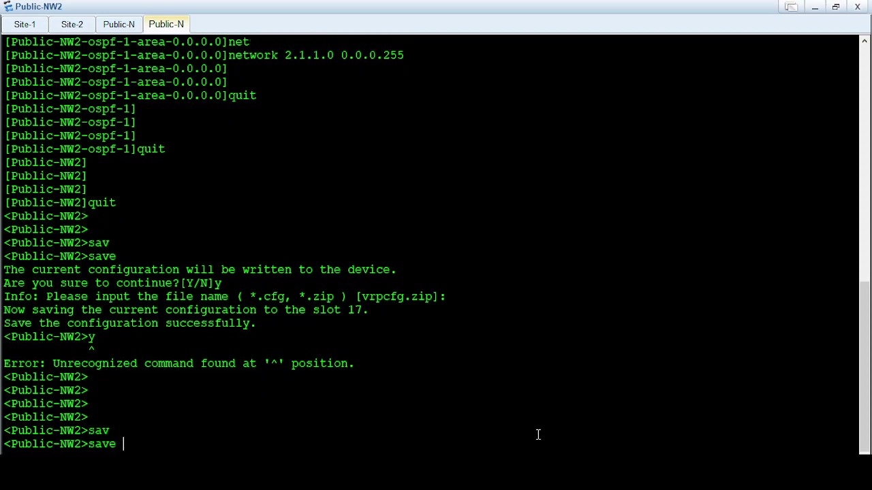
key(Return)
text(y)
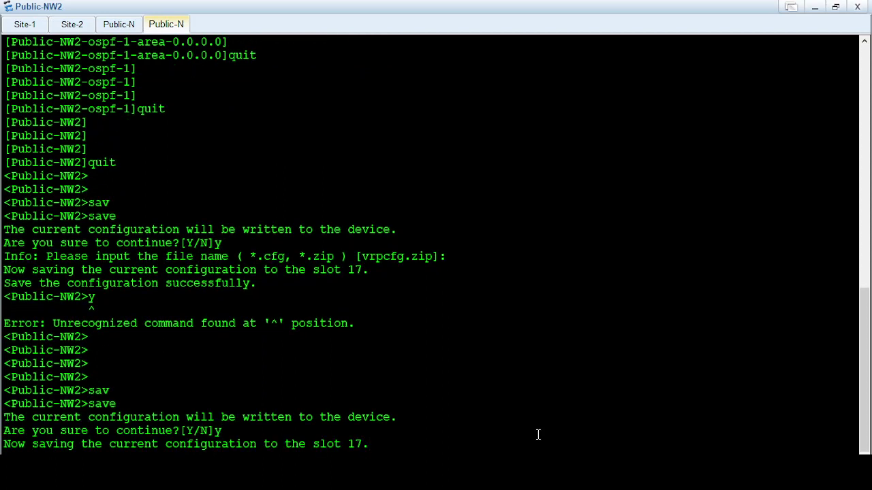
key(Return)
key(Return)
key(Return)
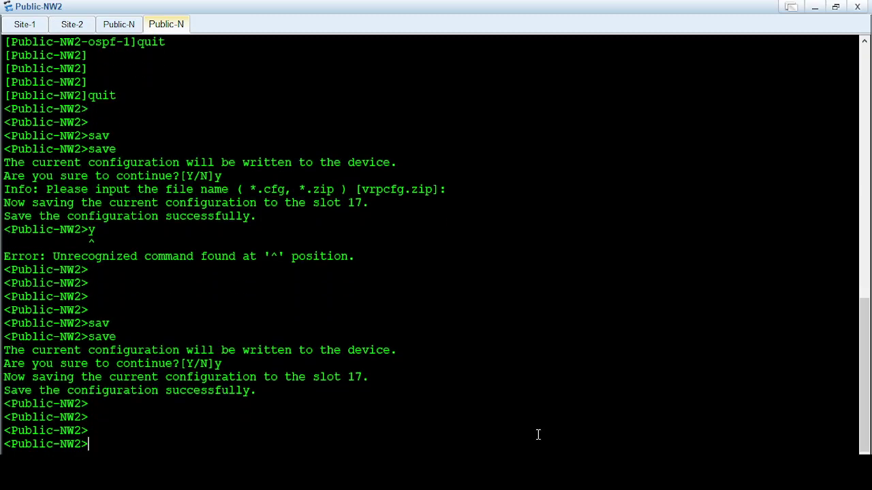
Leave the Public-NW2 console and bring up the Site-2 router's console at a fresh prompt
click(816, 8)
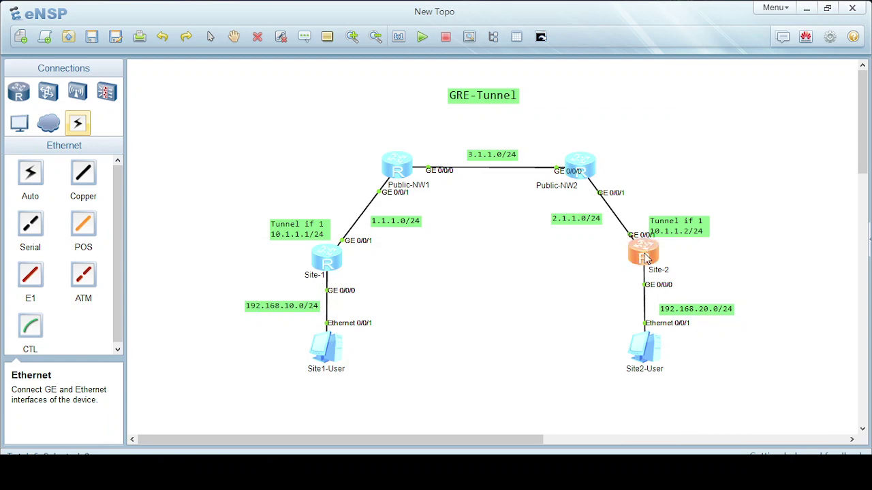
double_click(643, 255)
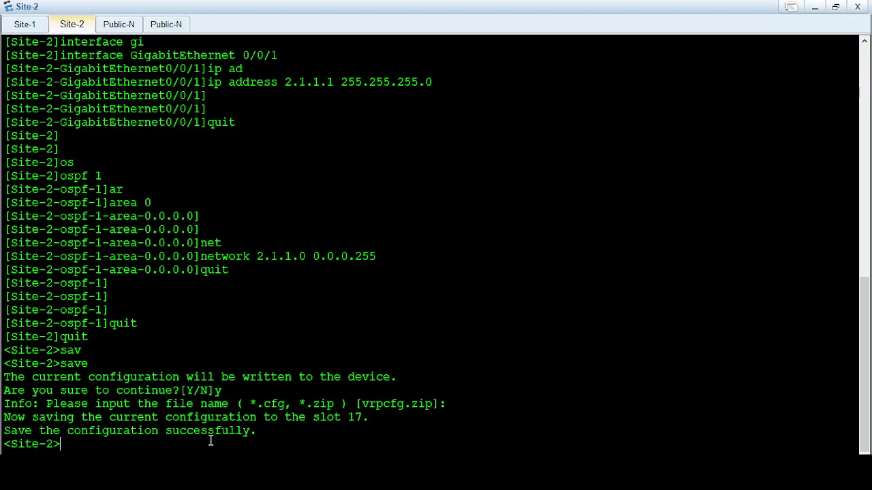
key(Return)
key(Return)
key(Return)
key(Return)
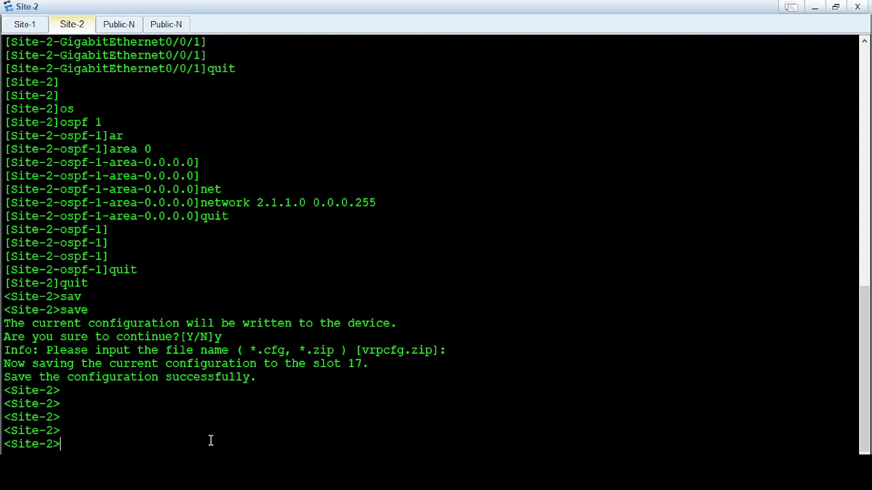
Ping 192.168.10.1 from Site-2 to test reachability of the Site-1 LAN, keeping Site-1 visible in the topology
text(ping 192.168.10.1)
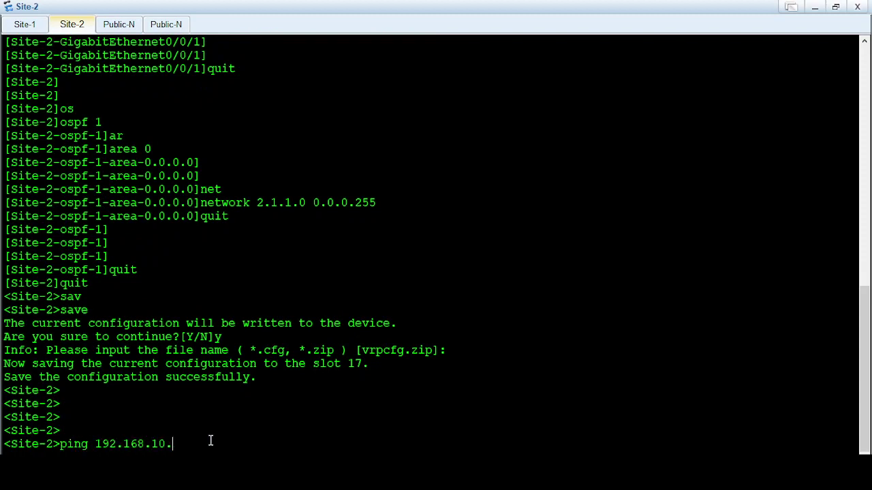
click(835, 7)
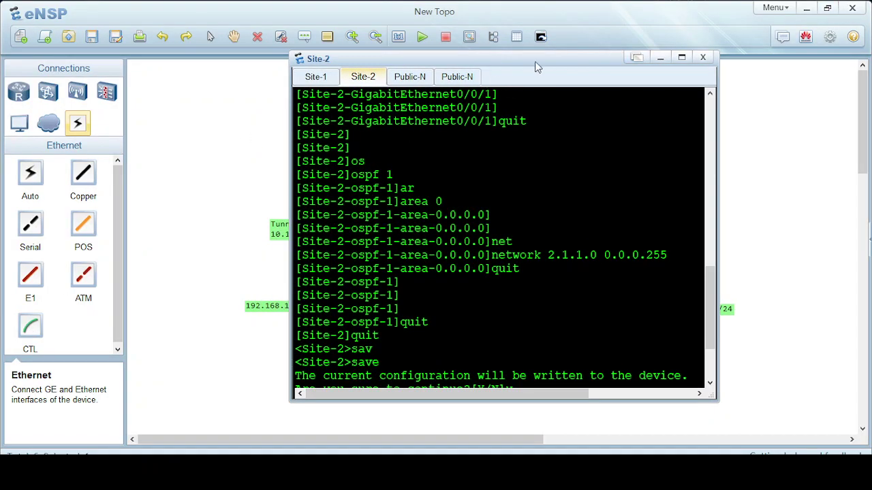
drag(536, 63, 741, 67)
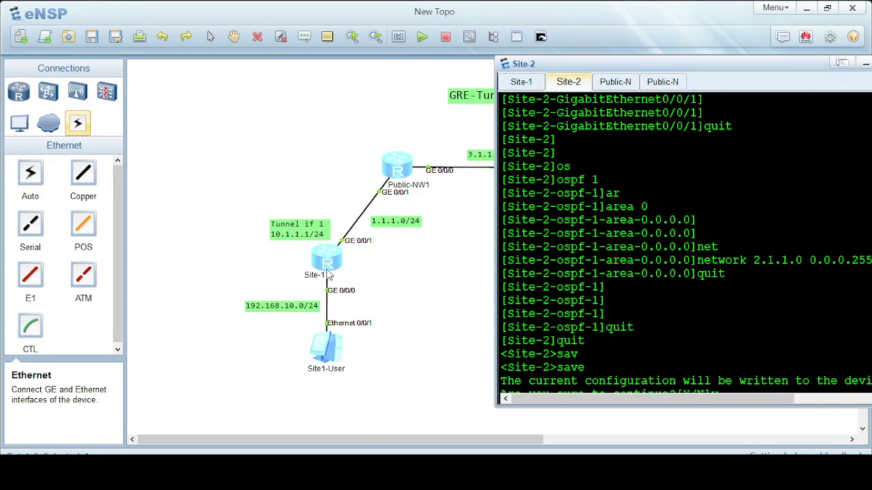
drag(775, 62, 673, 34)
text(y)
key(Return)
key(Return)
scroll(640, 279, down, 1)
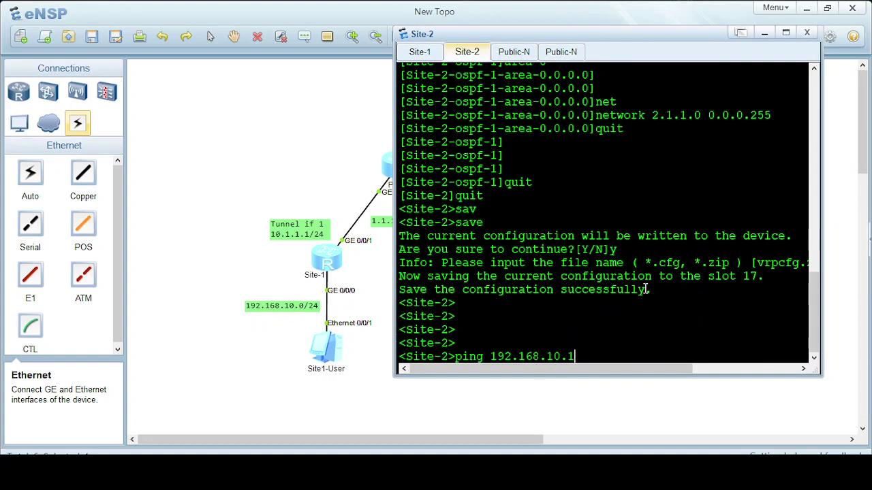
key(Return)
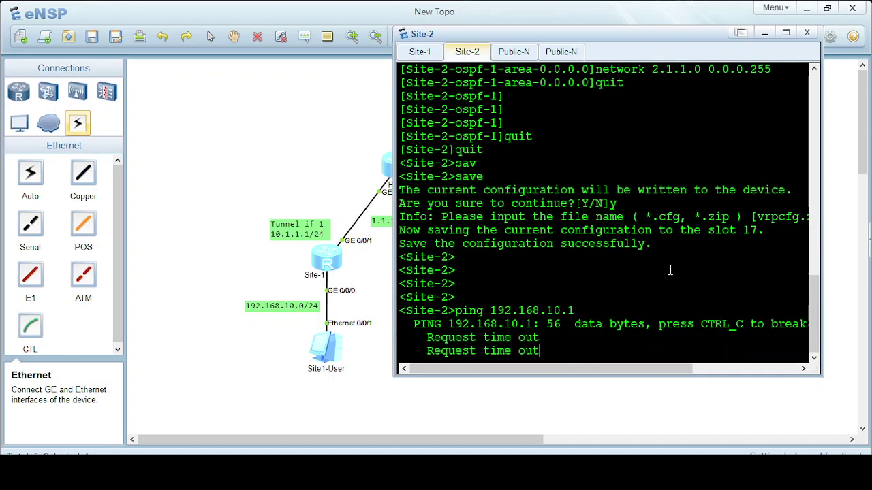
Open the Site-1 router's console at full size and enter system view
click(765, 32)
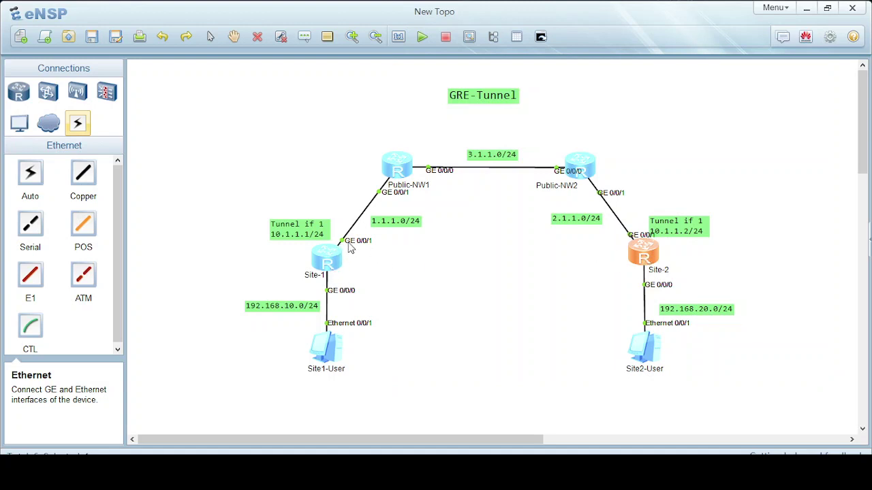
double_click(329, 260)
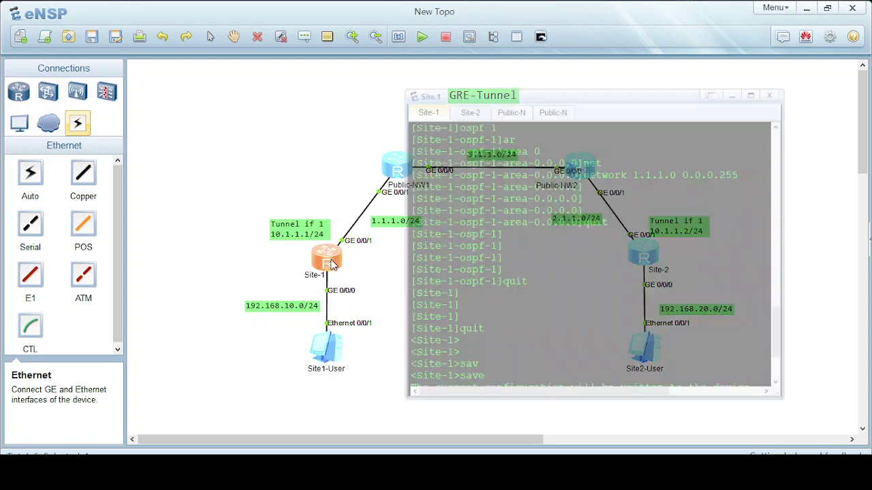
click(785, 33)
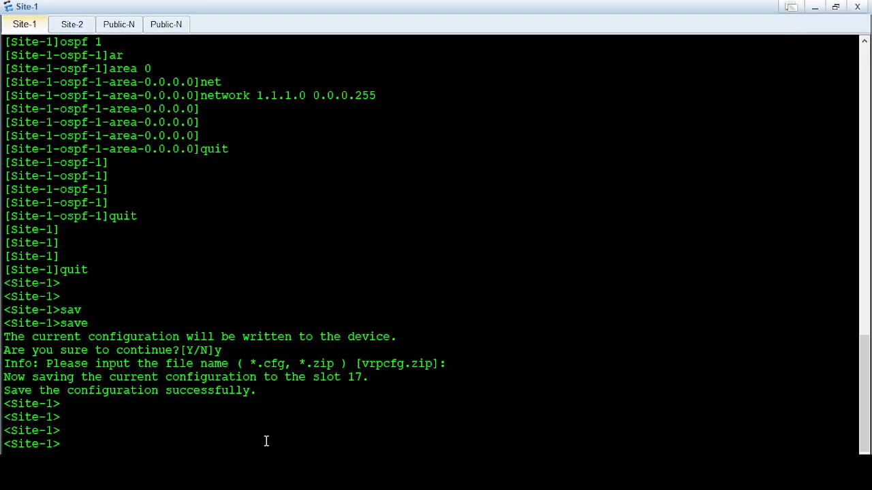
text(sy)
key(Tab)
key(Return)
key(Return)
key(Return)
key(Return)
Create interface Tunnel 0/0/0 on Site-1 and enter its interface view
text(int)
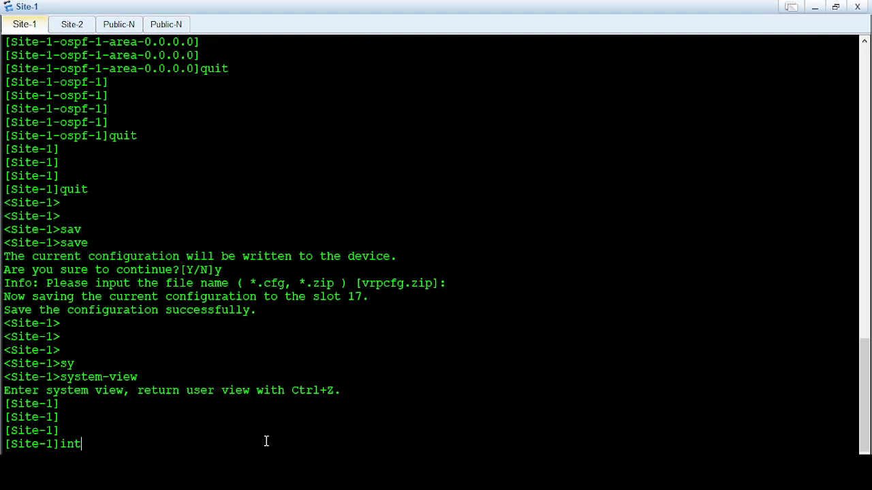
text(er)
key(Tab)
text(t)
key(Tab)
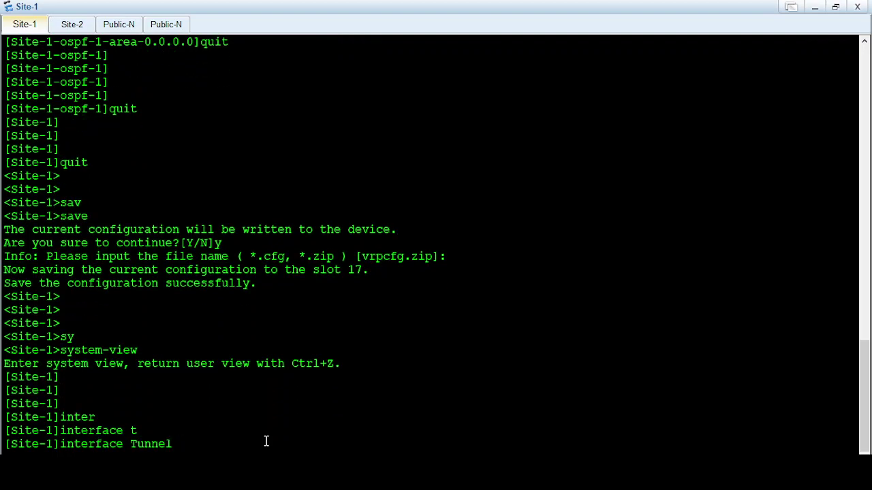
text(0/0/0)
key(Return)
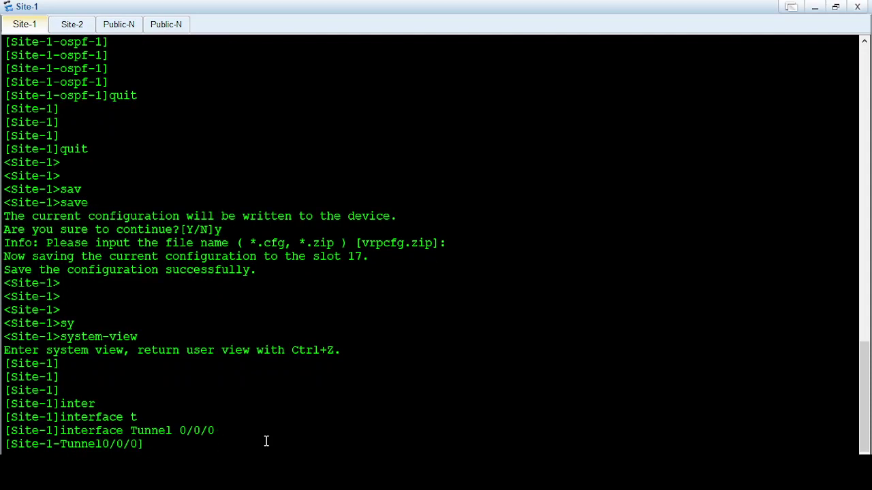
text(pr)
key(Tab)
text(o)
key(Tab)
key(BackSpace)
key(BackSpace)
key(BackSpace)
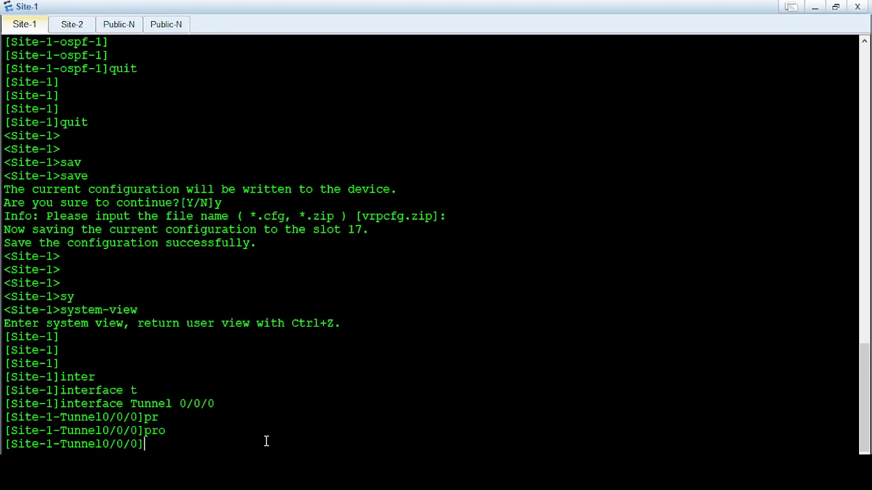
List all commands available in the Tunnel0/0/0 interface view and read through to the end of the help
text(?)
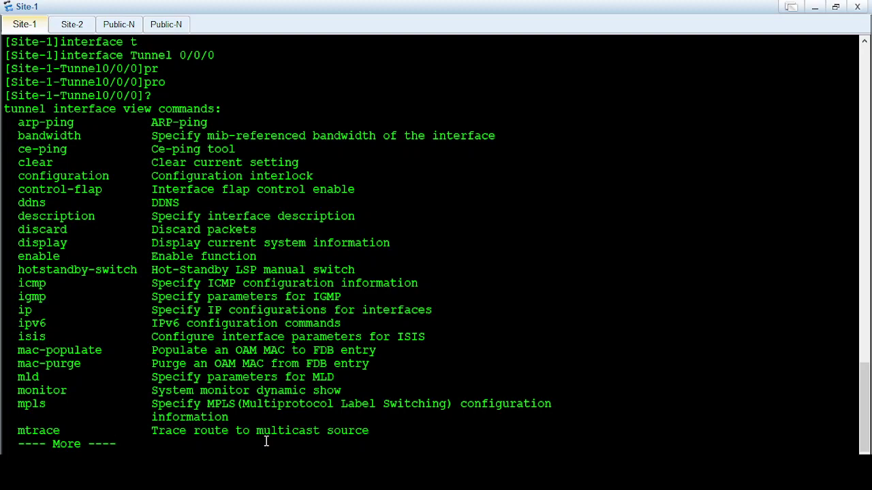
key(space)
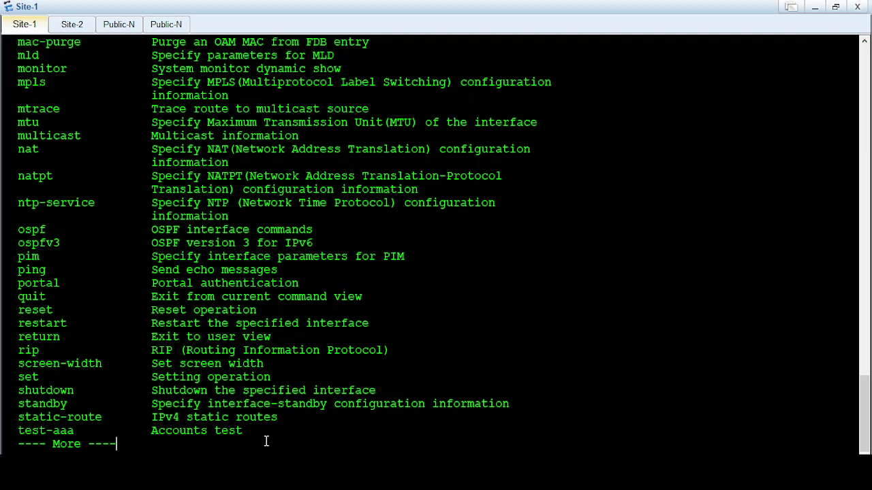
key(space)
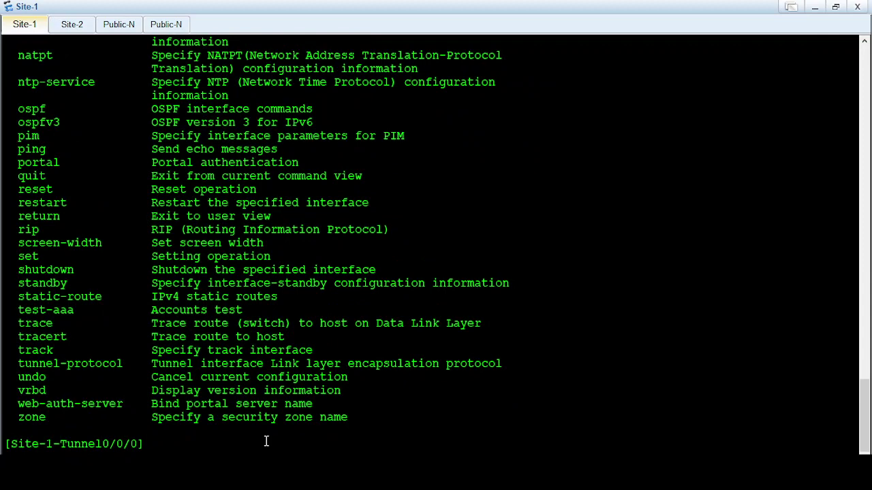
Set the tunnel protocol of Site-1's Tunnel0/0/0 to GRE
text(tu)
key(Tab)
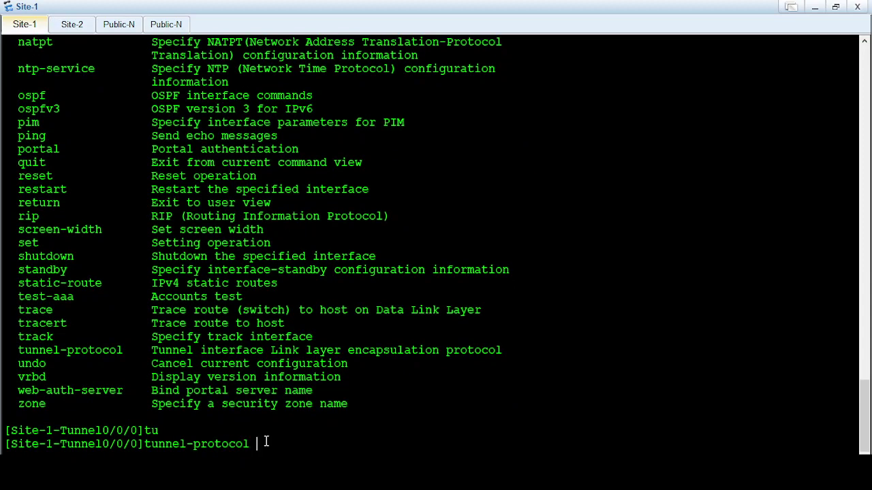
text(g)
key(Tab)
key(Return)
key(Return)
key(Return)
key(Return)
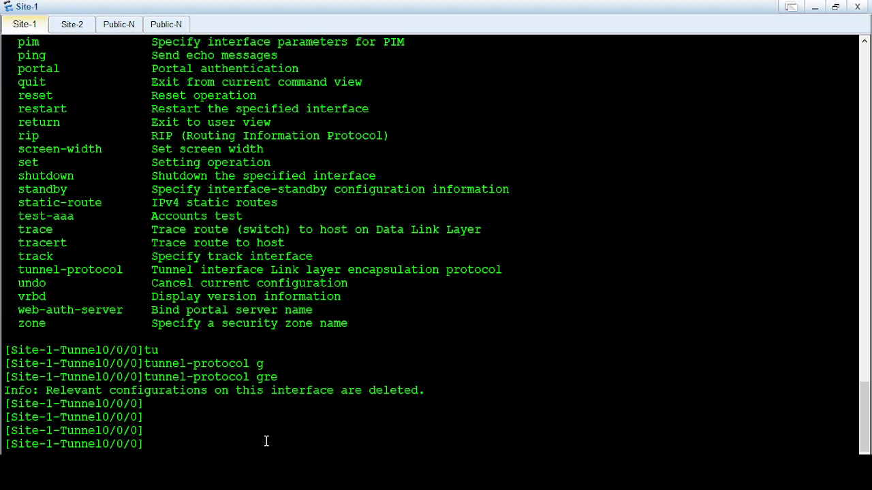
Set the tunnel source address on Site-1's Tunnel0/0/0 to 1.1.1.1, dismissing the antivirus notification
text(sou)
key(Tab)
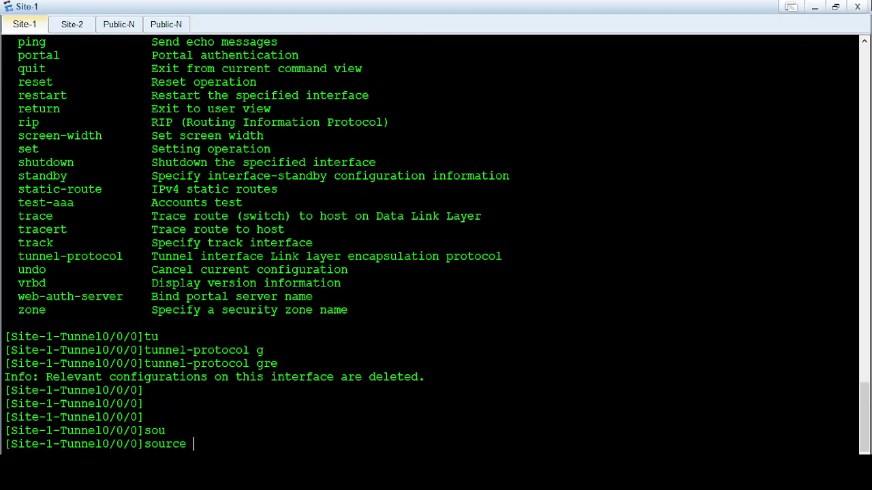
click(835, 6)
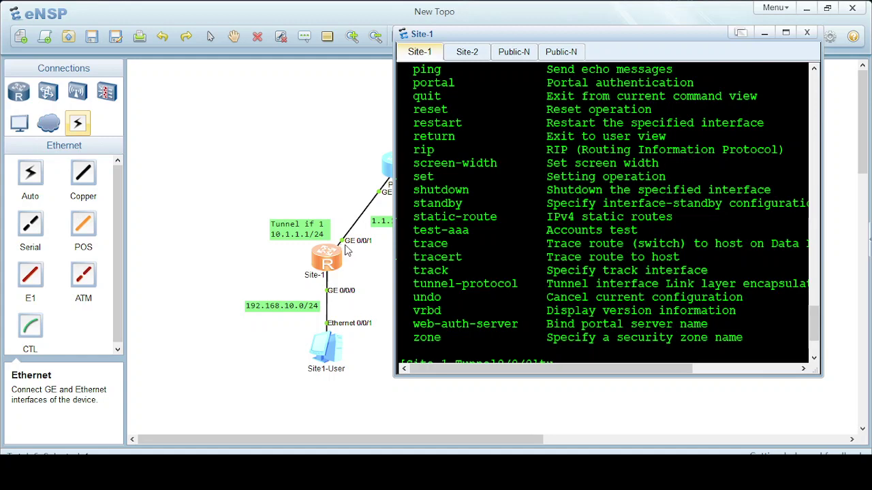
scroll(655, 338, down, 3)
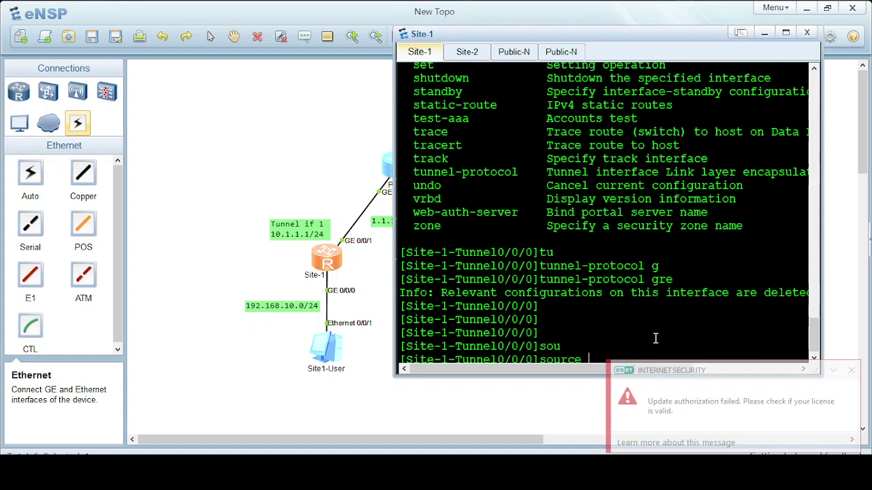
text(1.1)
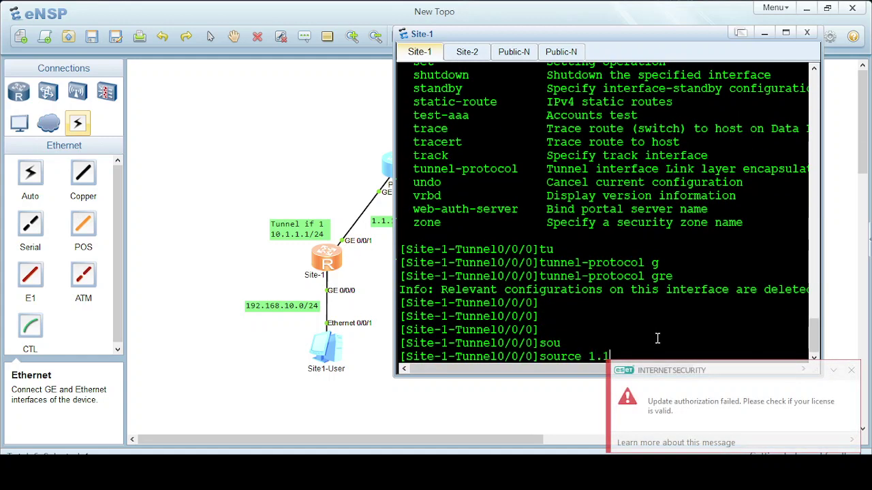
text(.1.)
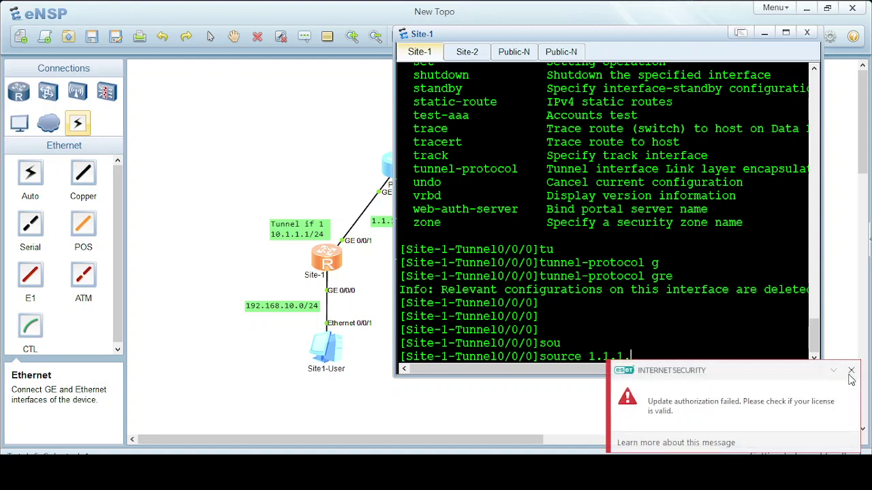
click(850, 371)
text(1)
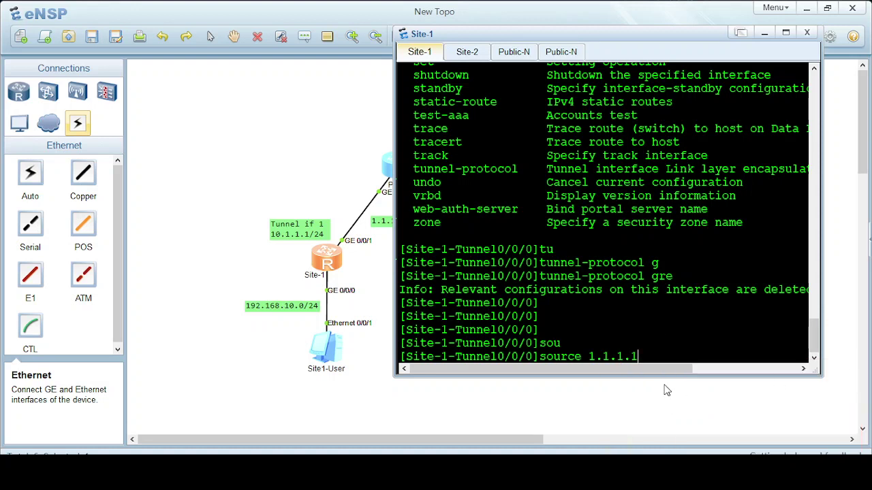
key(Return)
Set the tunnel destination address on Site-1's Tunnel0/0/0 to 2.1.1.1, checking Site-2 in the topology
text(des)
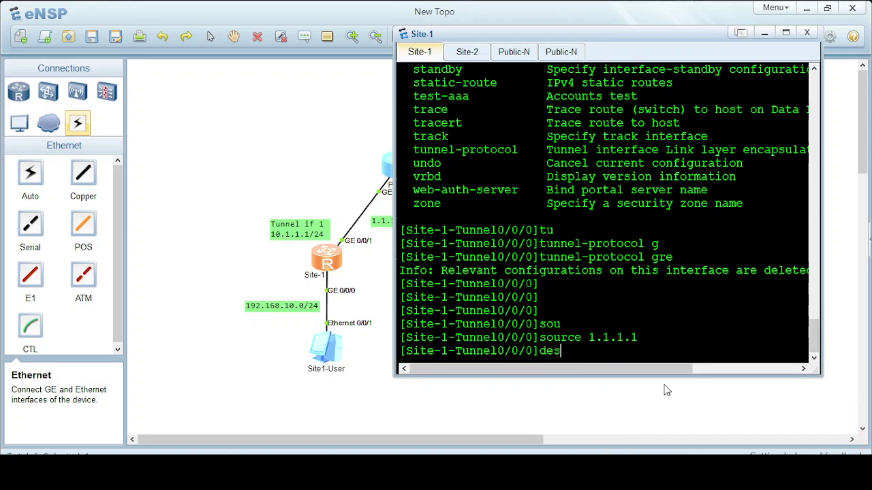
key(Tab)
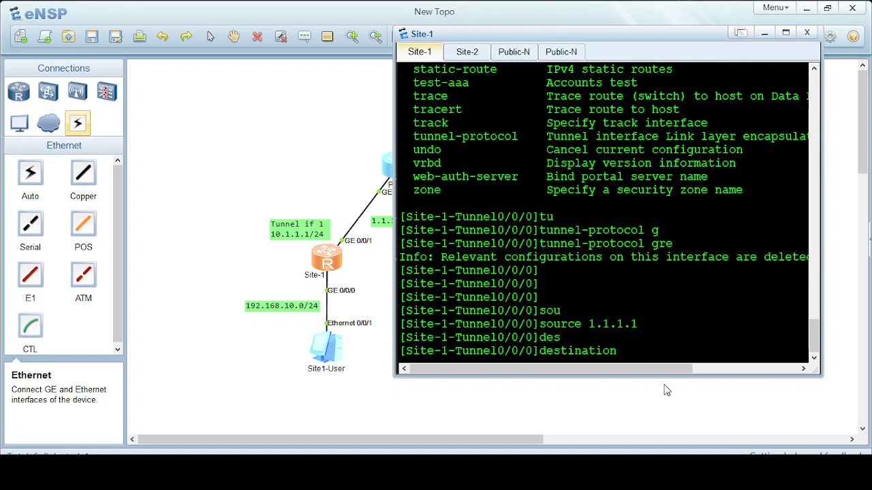
drag(660, 42, 420, 49)
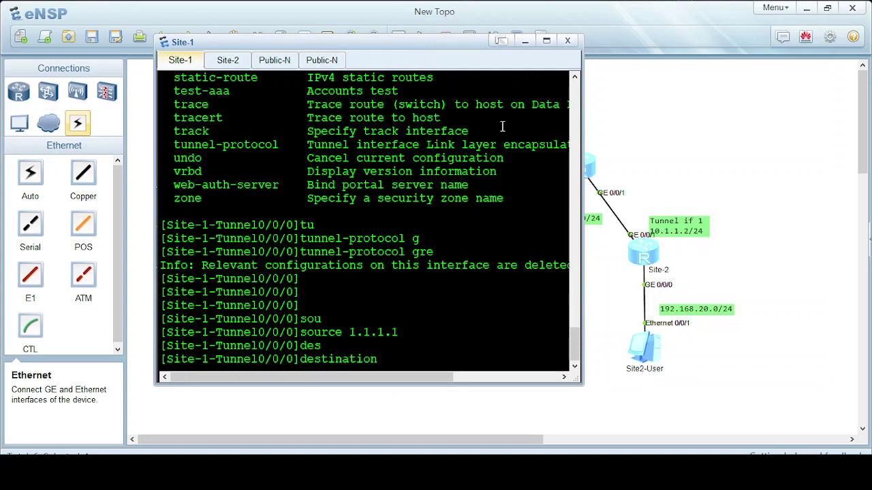
drag(409, 49, 561, 43)
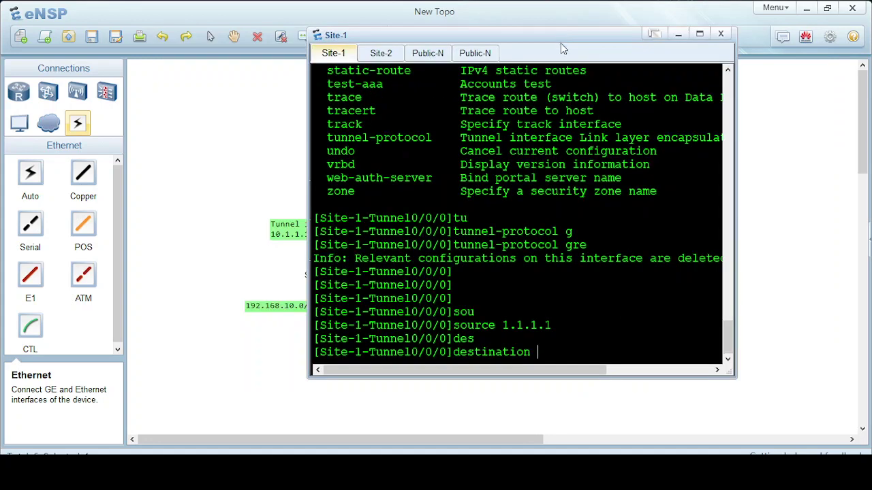
text(2.1.1.1)
key(Return)
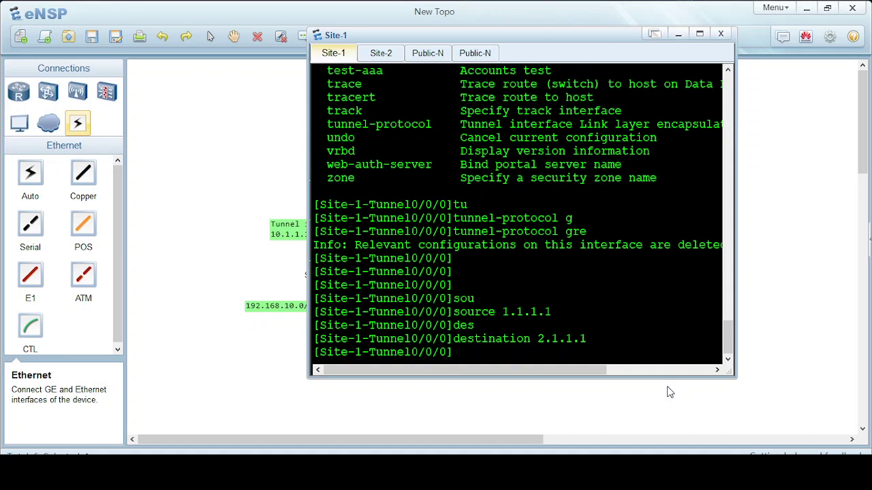
Assign the IP address 10.1.1.1 with mask 255.255.255.0 to Site-1's Tunnel0/0/0
text(ip ad)
key(Tab)
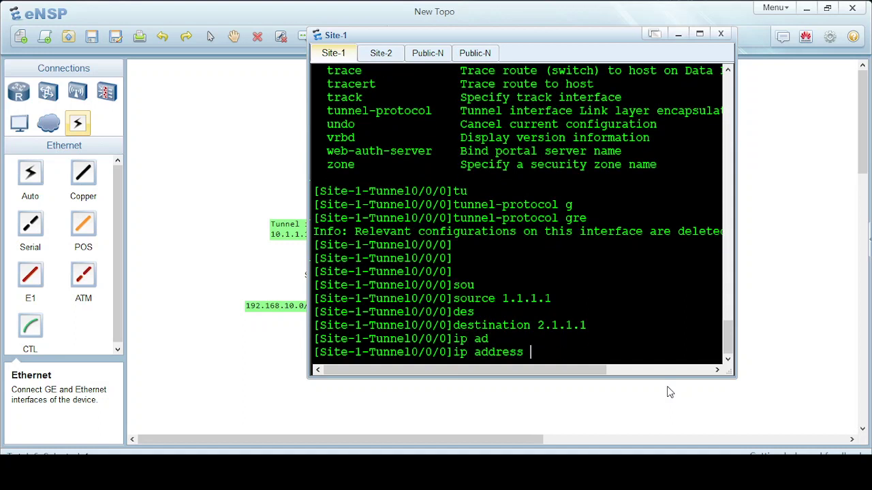
text(10)
key(Return)
text(1)
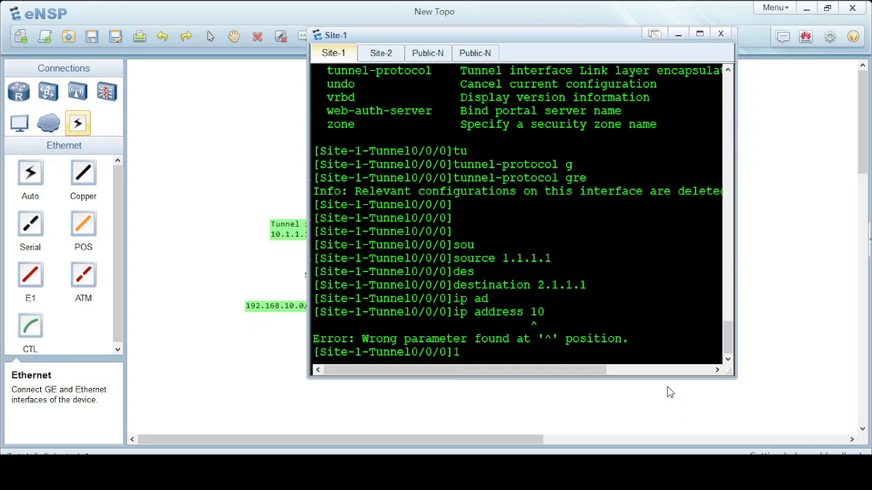
key(Up)
text(.1)
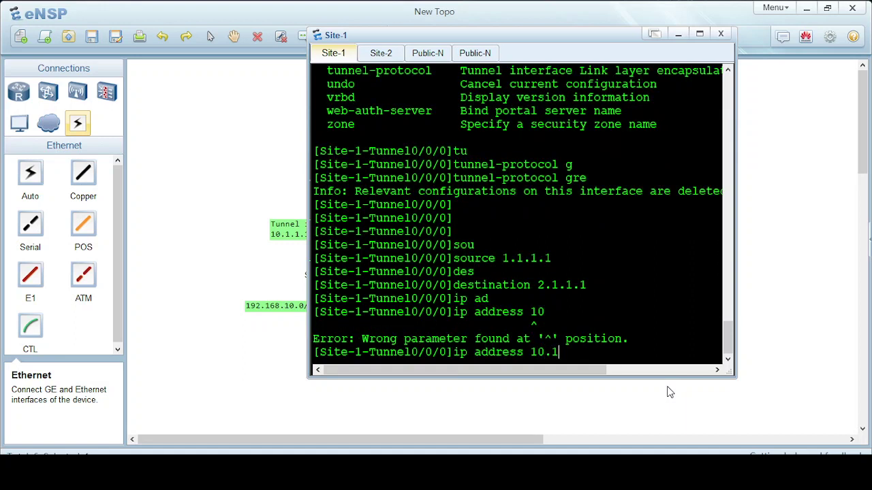
text(.1.1 255.255.255.0)
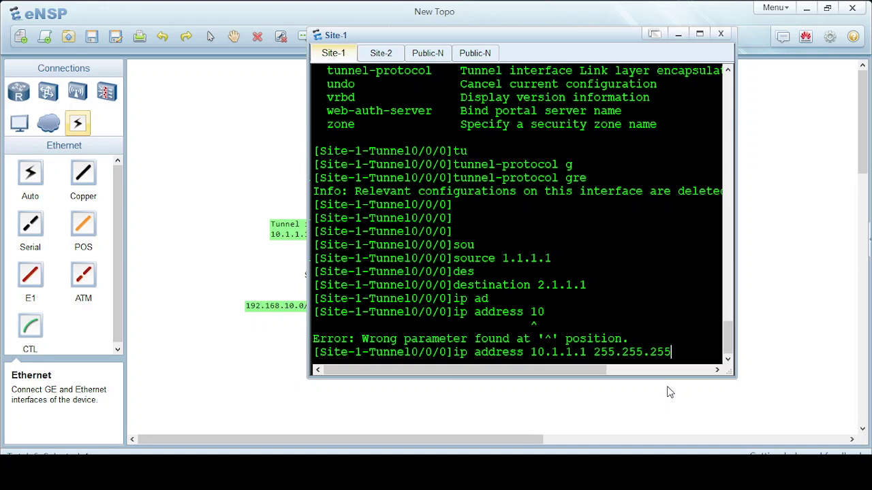
key(Return)
key(Return)
key(Return)
key(Return)
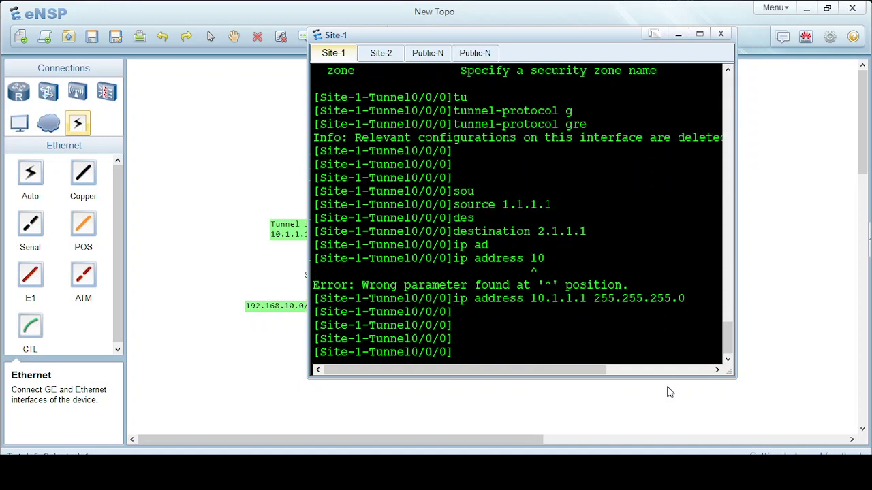
Leave the Tunnel0/0/0 interface view on Site-1 and return to its system view
text(quit)
key(Return)
key(Return)
key(Return)
key(Return)
text(sav)
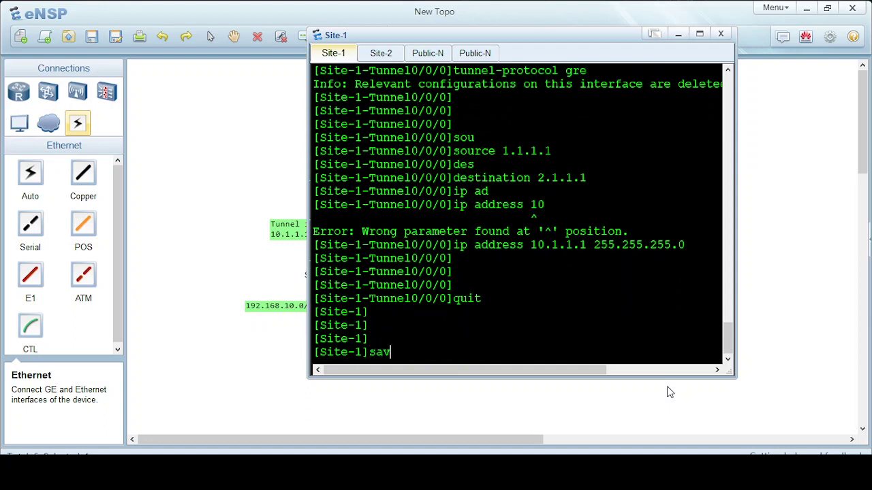
key(BackSpace)
key(BackSpace)
key(BackSpace)
Enter the system view on Site-2 and open interface Tunnel 0/0/0 for configuration
click(393, 59)
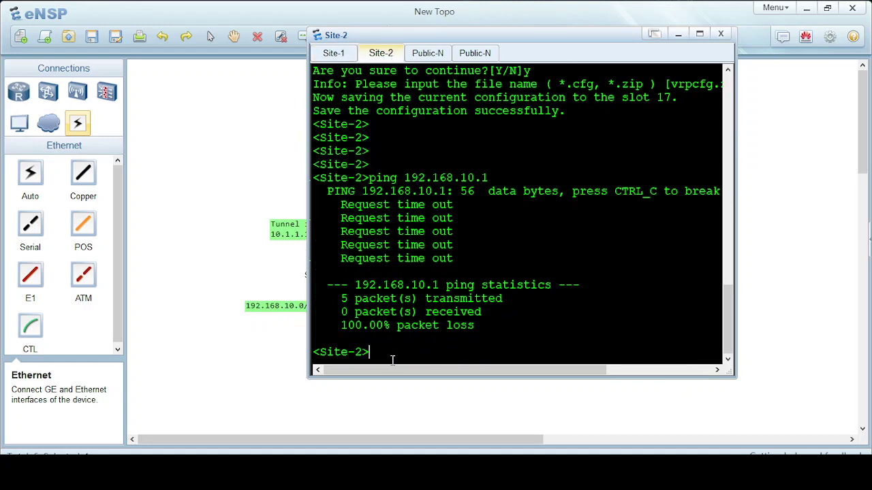
text(sy)
key(Tab)
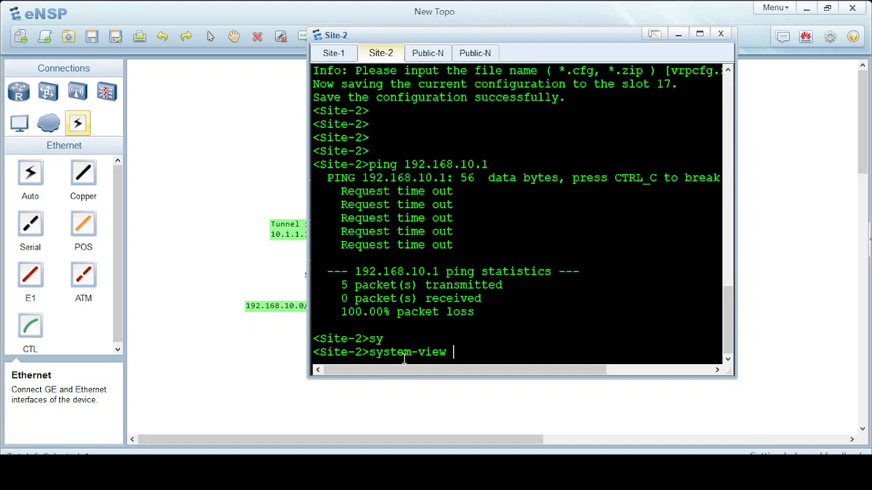
key(Return)
key(Return)
key(Return)
key(Return)
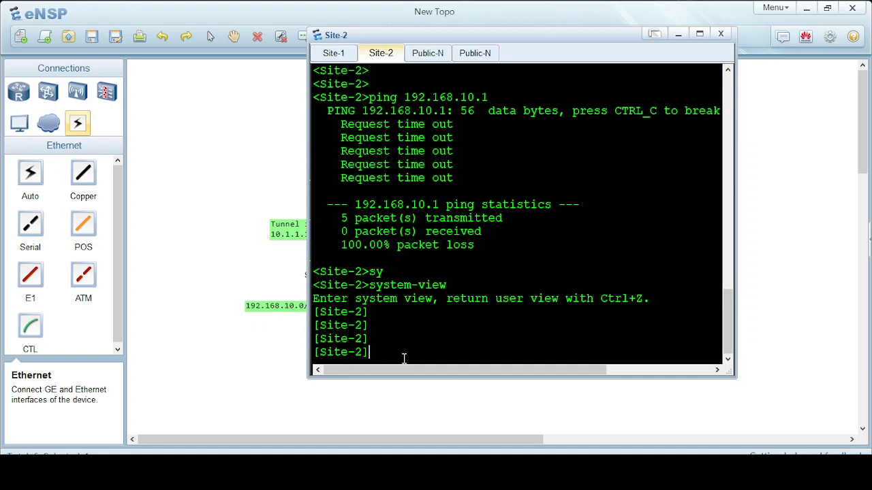
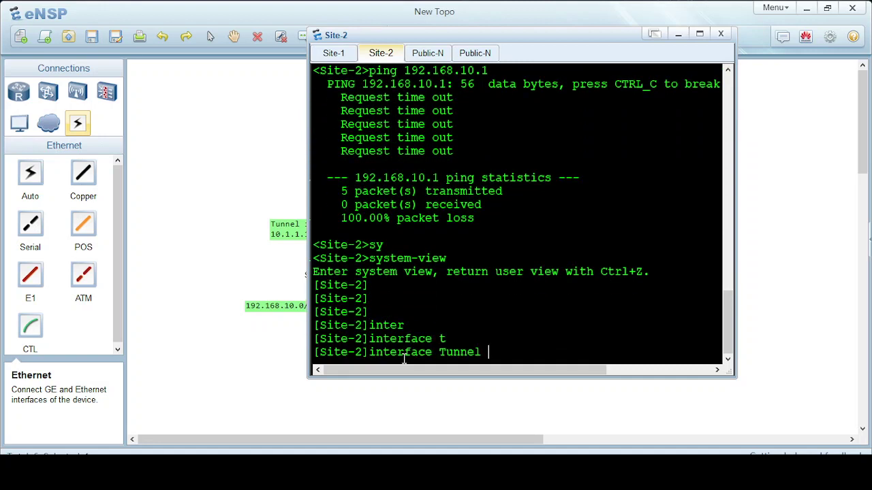
text(0/0/0)
key(Return)
Assign the IP address 10.1.1.2 with mask 255.255.255.0 to Site-2's Tunnel0/0/0
text(ip ad)
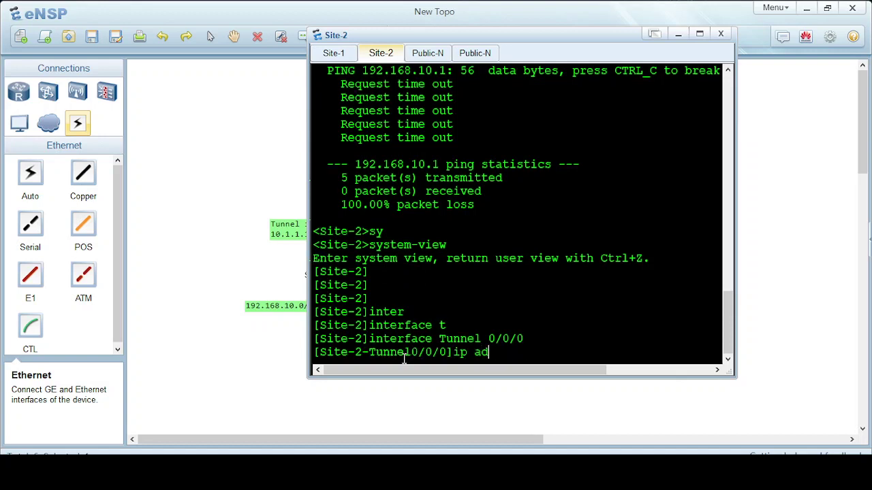
key(Tab)
text(10.2)
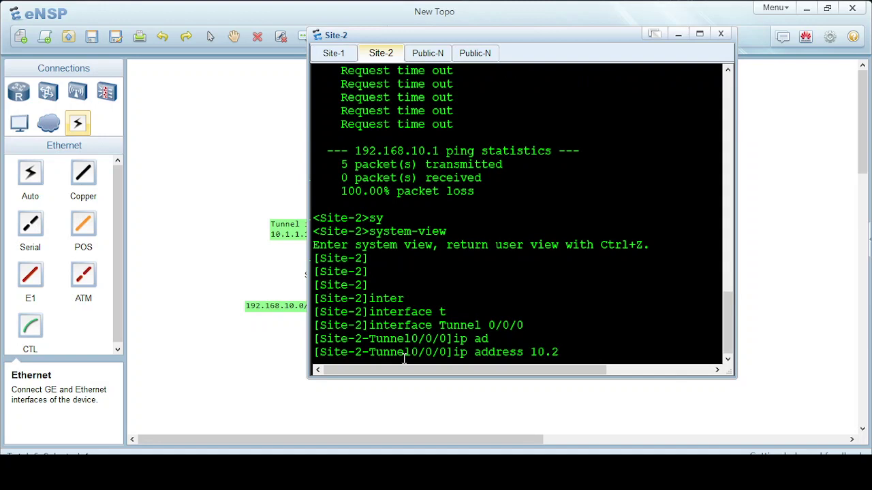
key(BackSpace)
text(1.1.2 255.255.)
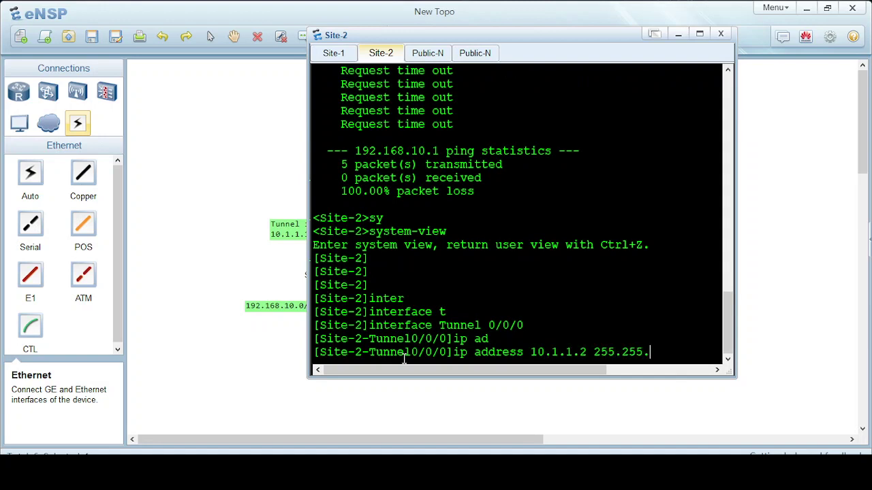
text(255.0)
key(Return)
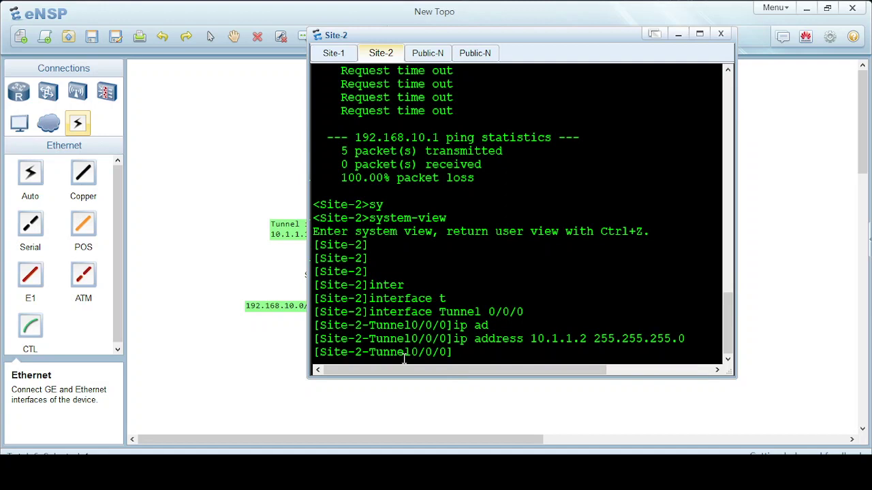
Set the tunnel protocol of Site-2's Tunnel0/0/0 to GRE
text(tu)
key(Tab)
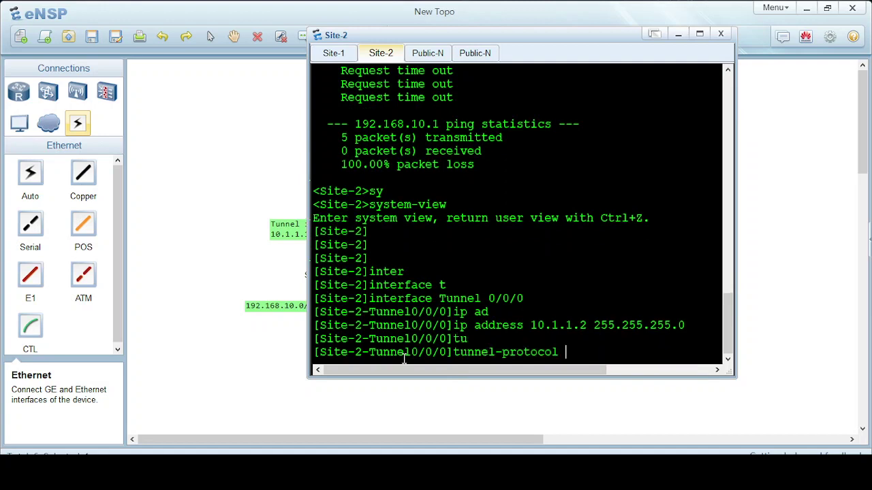
text(g)
key(Tab)
key(Return)
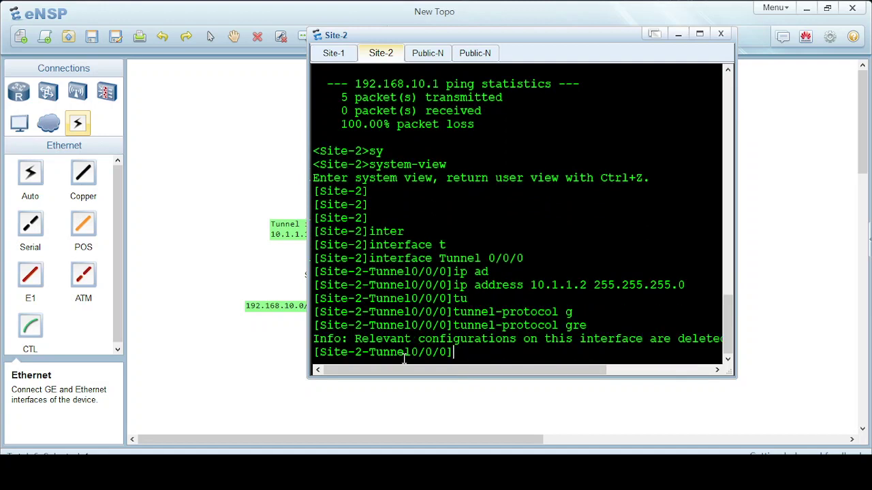
key(Return)
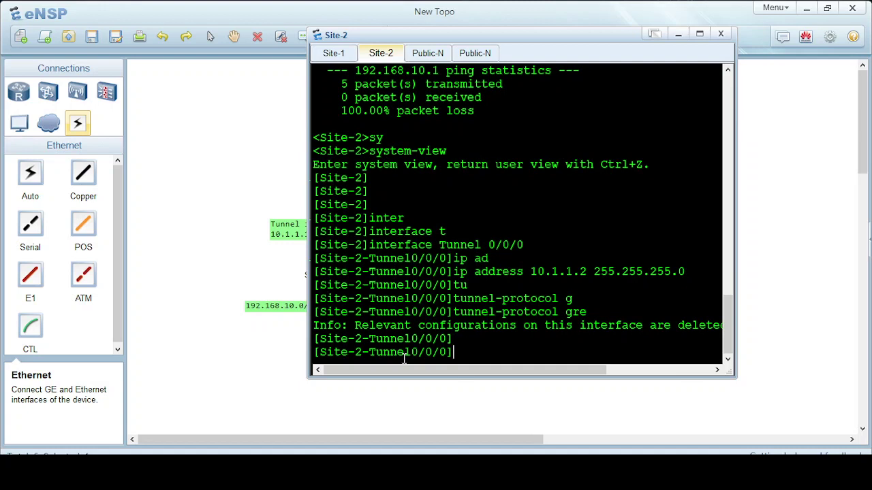
Set the tunnel source address on Site-2's Tunnel0/0/0 to 2.1.1.1
text(sou)
key(Tab)
text(2.1.1.1)
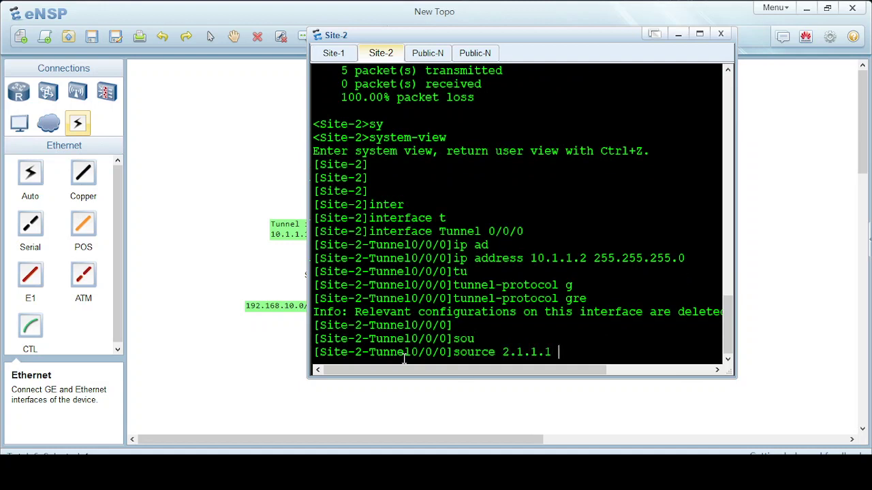
key(Return)
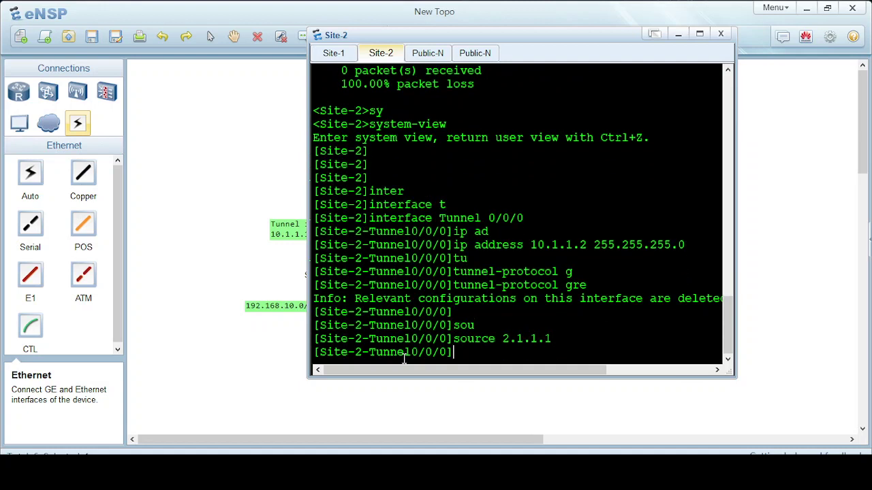
Set the tunnel destination address on Site-2's Tunnel0/0/0 to 1.1.1.1 and return to the system view
text(des)
text(t)
key(Tab)
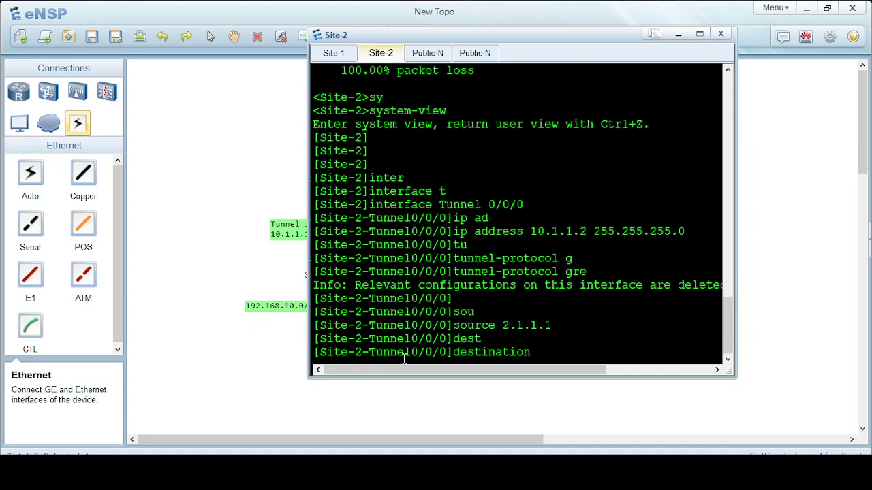
text(1.1.1.1)
key(Return)
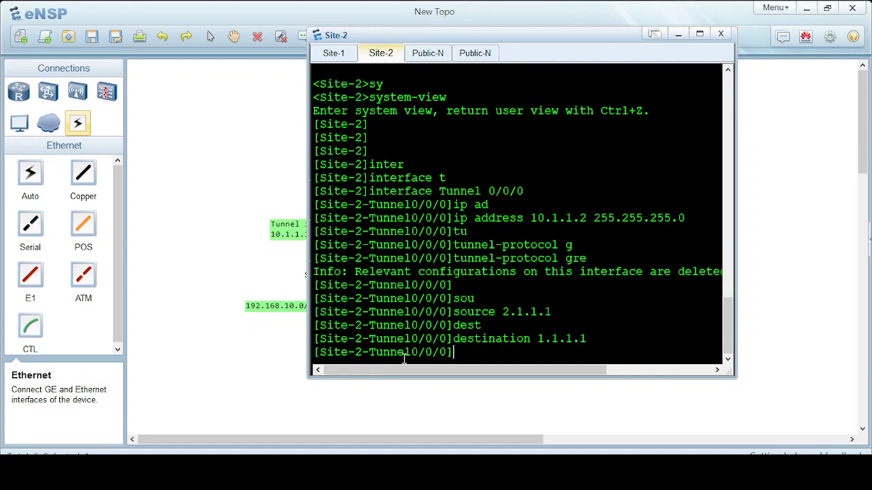
text(quit)
key(Return)
key(Return)
key(Return)
key(Return)
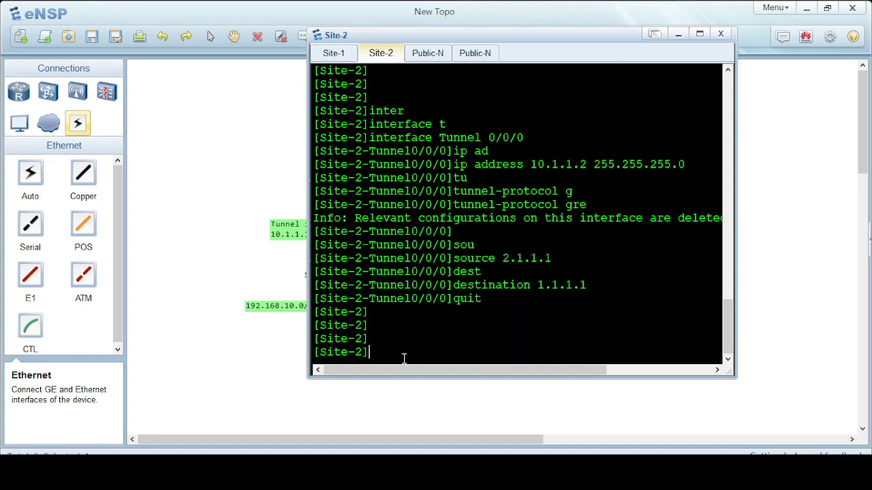
Add a static route on Site-1 to 192.168.20.0 255.255.255.0 via next hop 10.1.1.2, checking the addresses in the topology
click(342, 56)
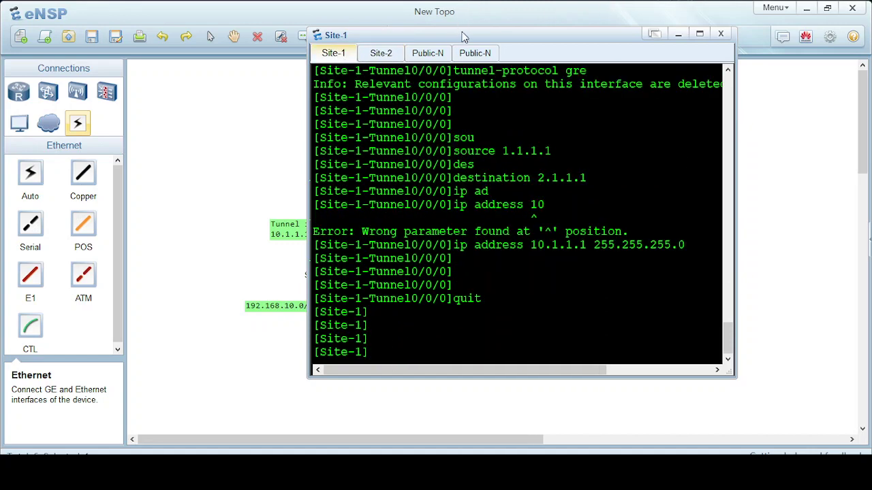
drag(461, 41, 535, 386)
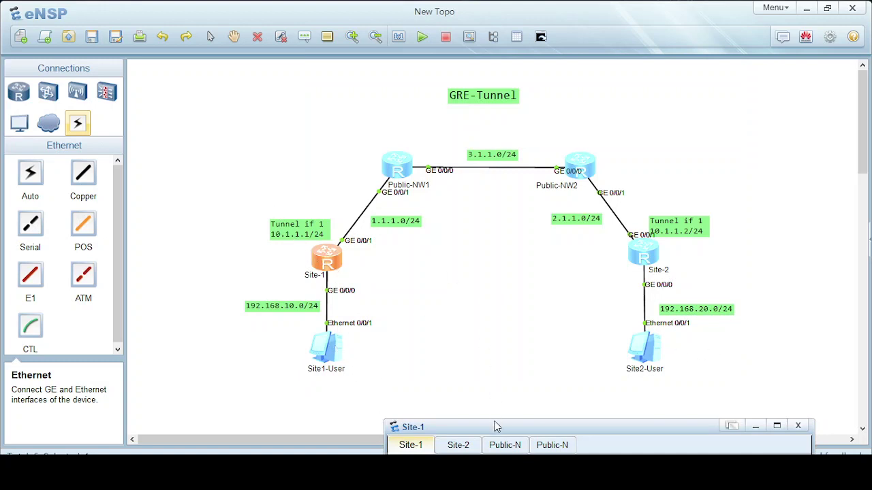
drag(494, 426, 476, 117)
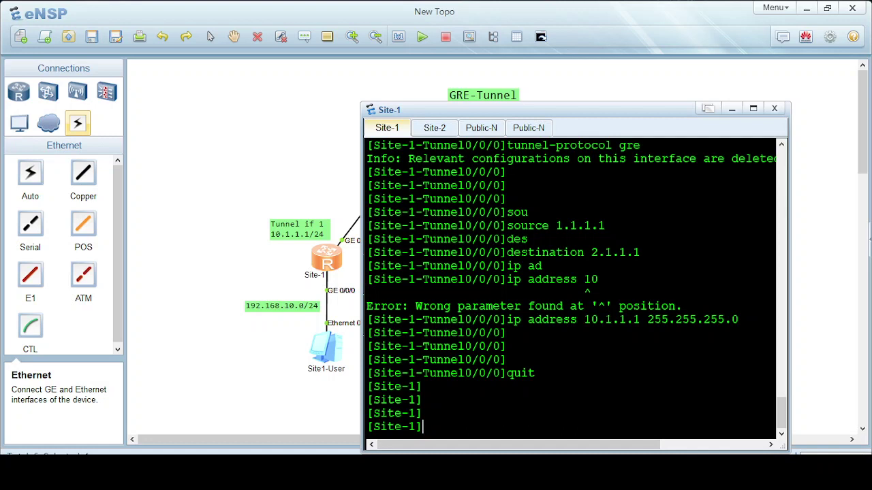
text(ip rotu)
key(Tab)
key(BackSpace)
key(BackSpace)
text(ut)
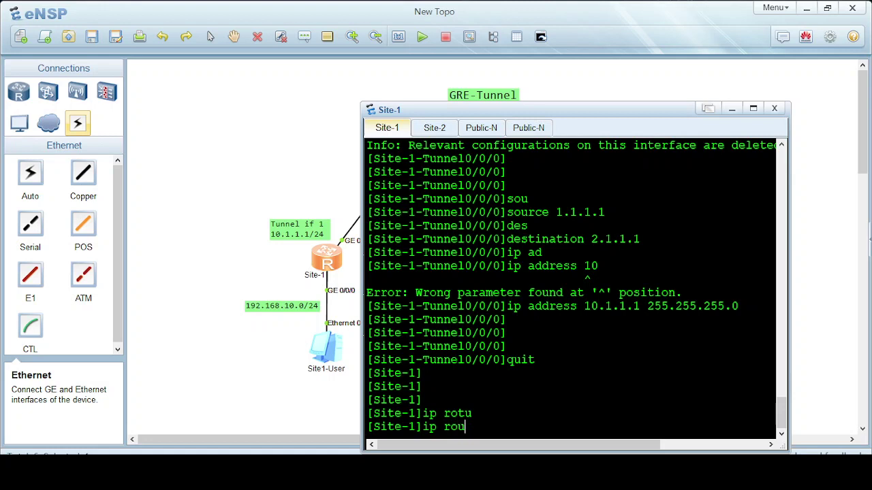
key(Tab)
text(-s)
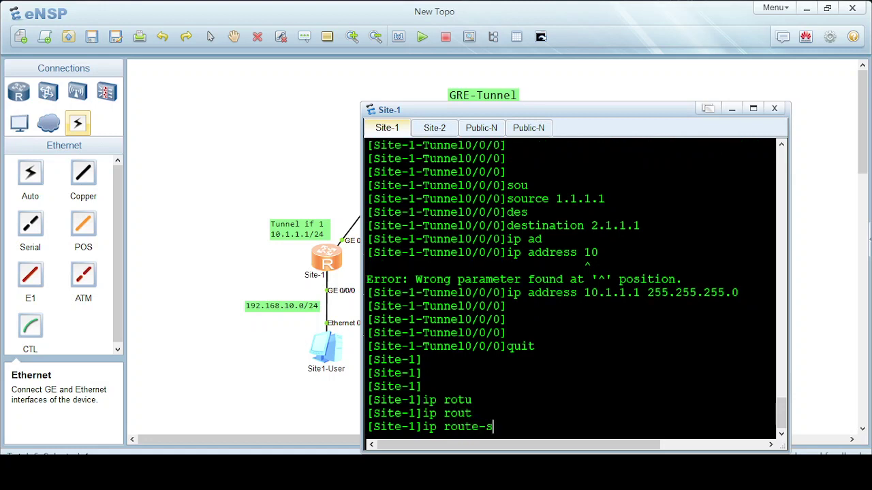
key(Tab)
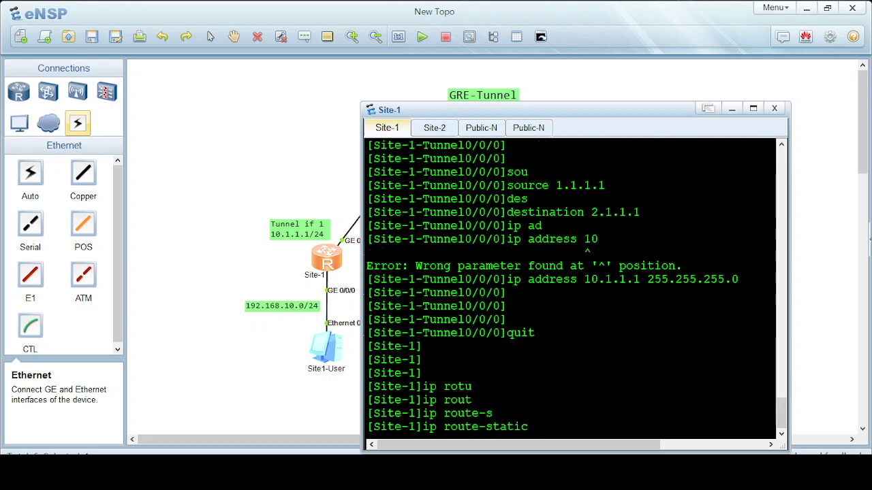
text(192.168.20)
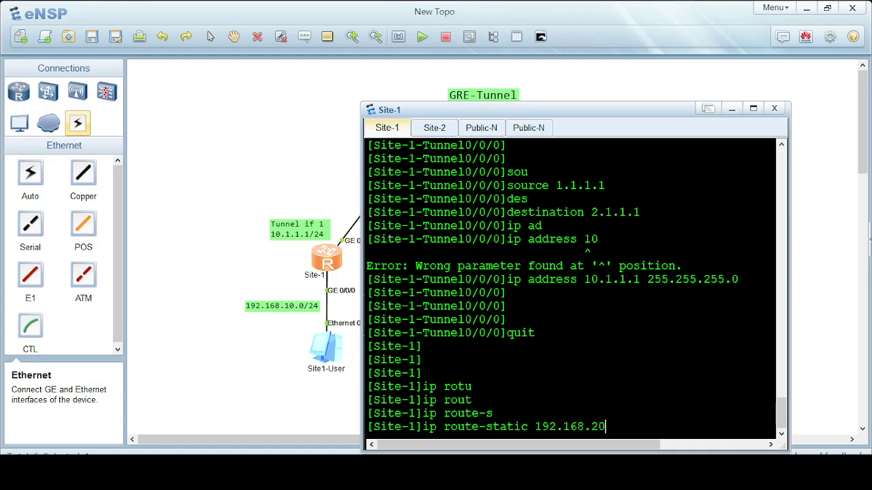
text(.0 255.255.255.0 )
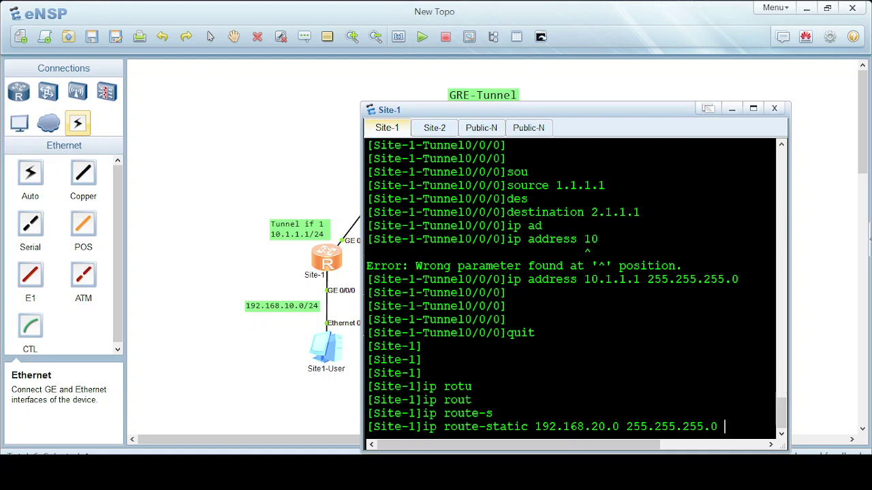
text(10.1.1.2)
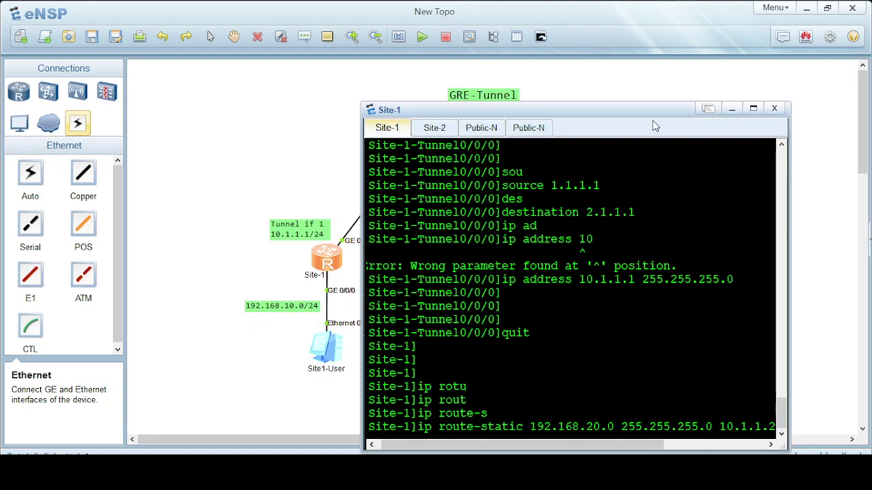
drag(665, 112, 516, 380)
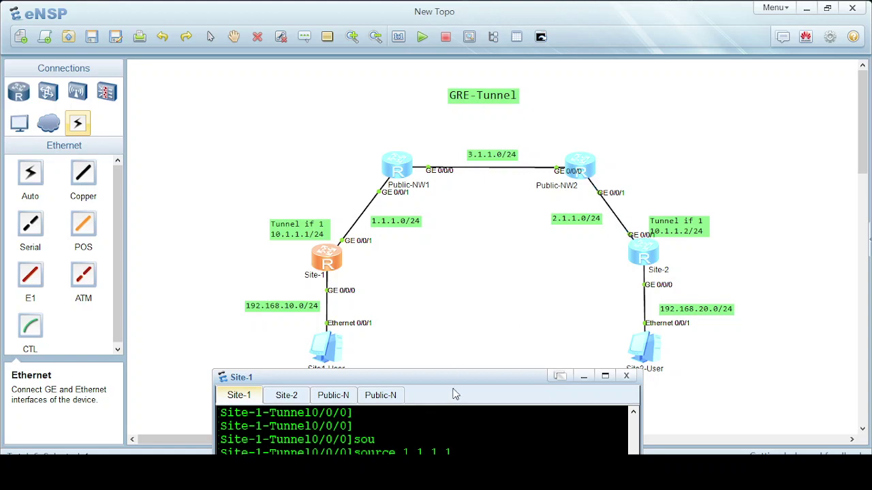
drag(461, 382, 572, 97)
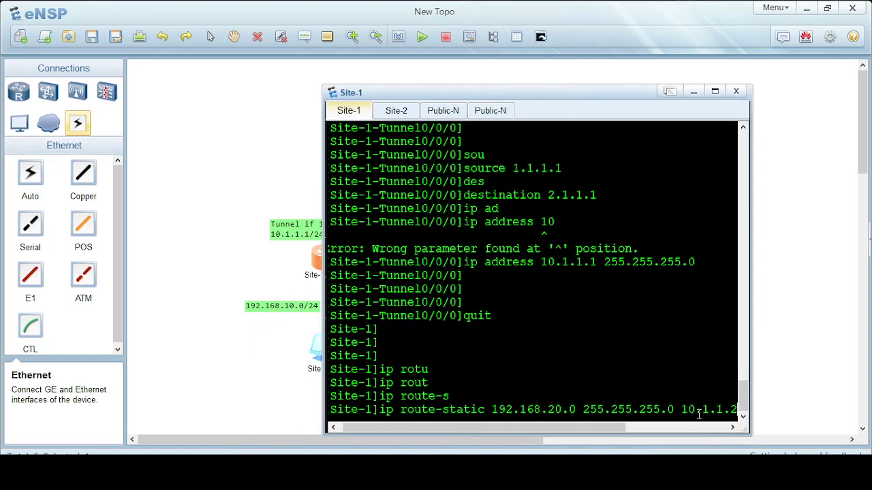
key(Return)
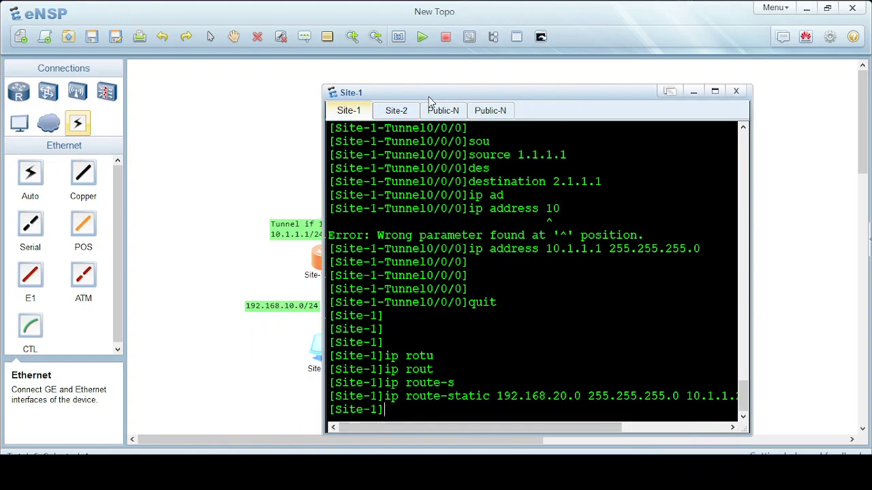
Add a static route on Site-2 to 192.168.10.0 255.255.255.0 via next hop 10.1.1.1, checking the tunnel address in the topology
click(397, 112)
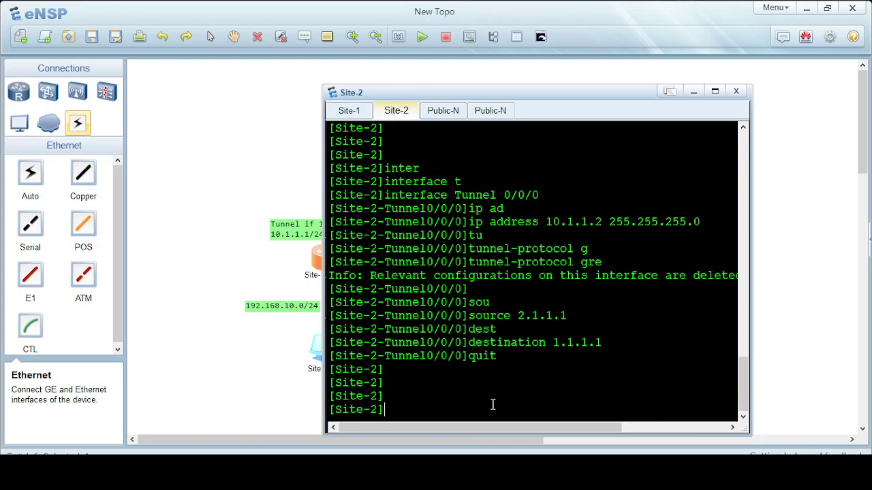
text(ip rout)
key(Tab)
text(-st)
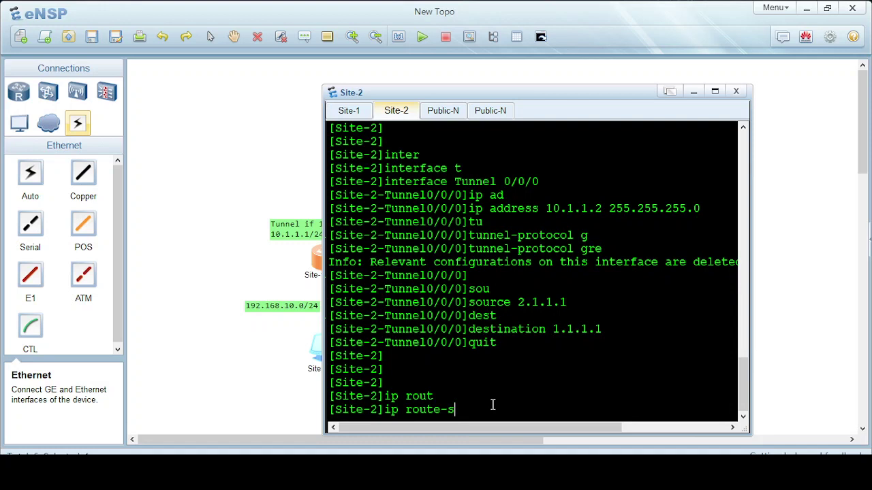
key(Tab)
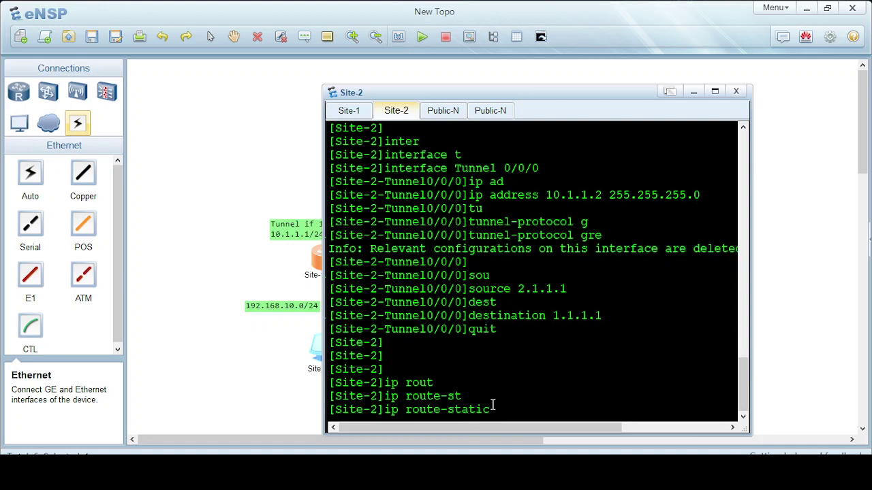
text(192.168.10.0 255.255.)
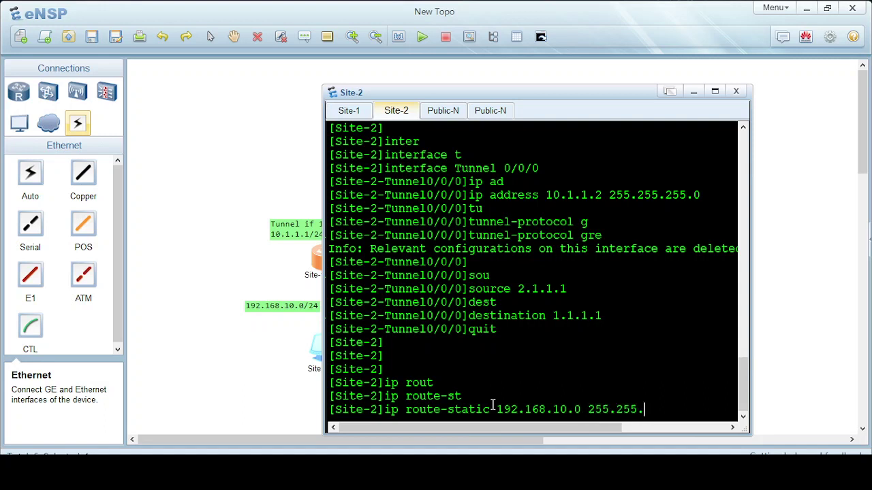
text(255.0)
drag(467, 99, 631, 113)
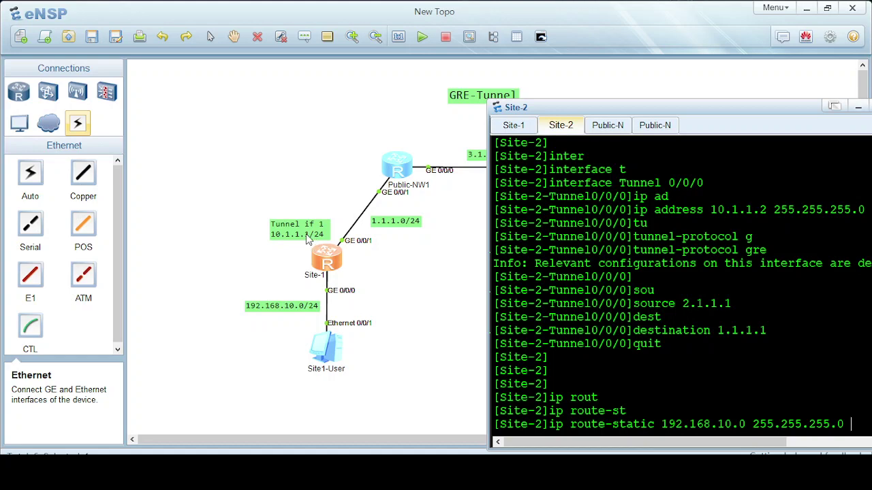
drag(659, 103, 572, 28)
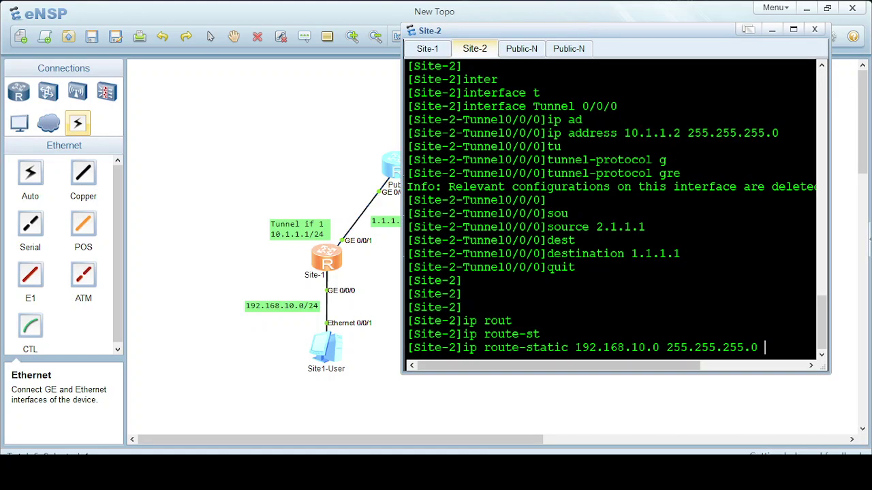
text(10.1.1.1)
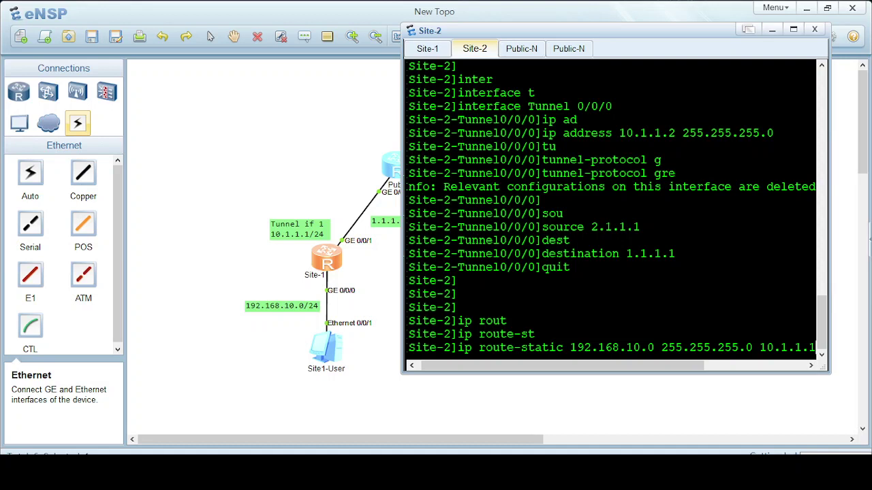
key(Return)
Return Site-2 to the user view and save its current configuration to the device
text(quit)
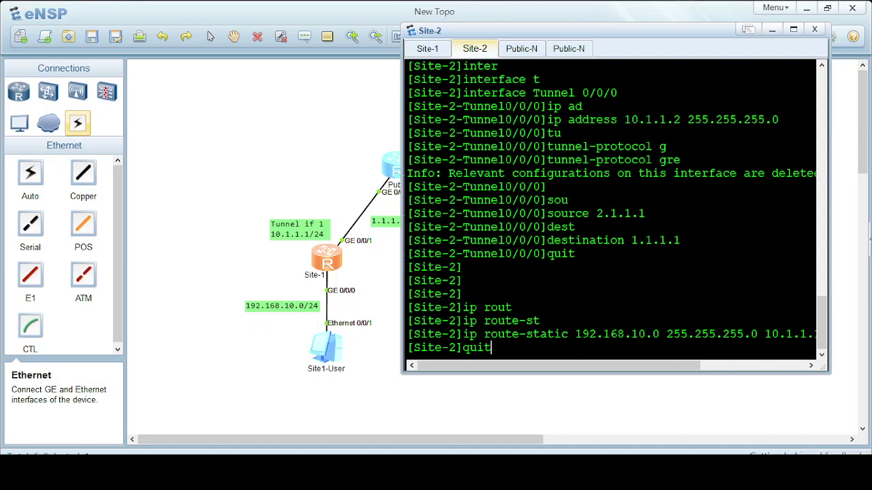
key(Return)
key(Return)
key(Return)
key(Return)
text(sav)
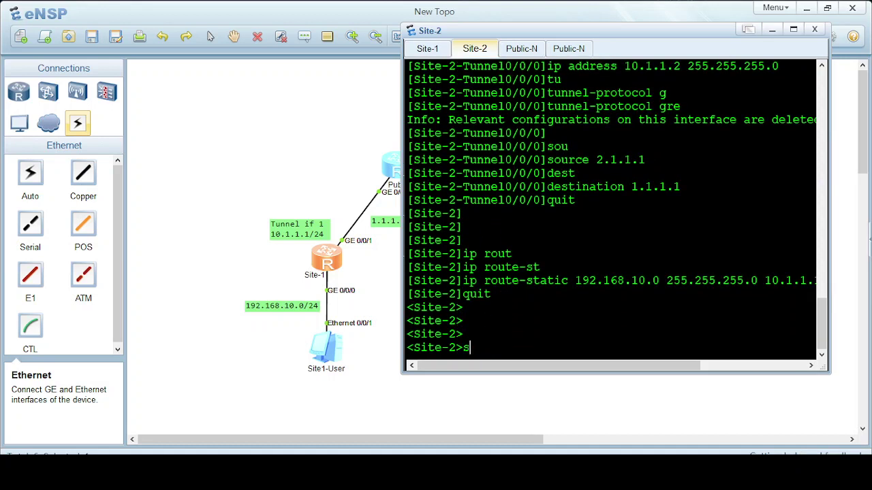
key(Tab)
key(Return)
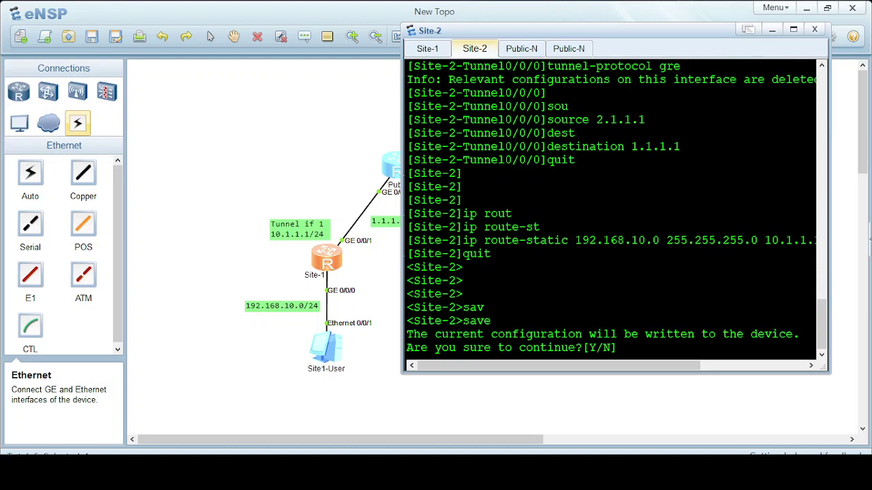
text(y)
key(Return)
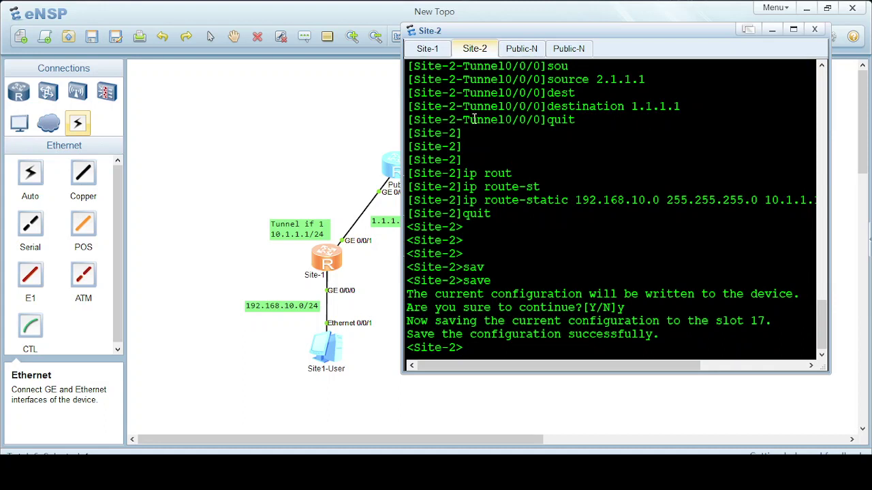
Return Site-1 to the user view and save its current configuration to the device
click(427, 48)
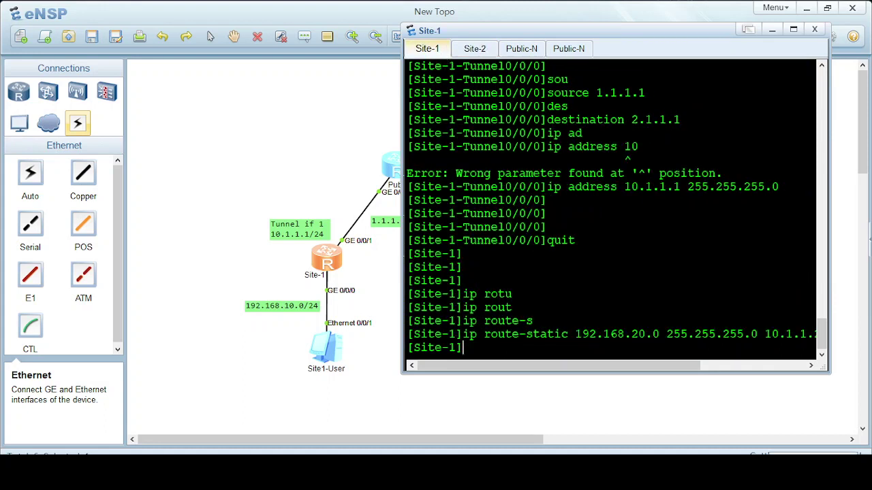
text(quit)
key(Return)
text(sav)
key(Tab)
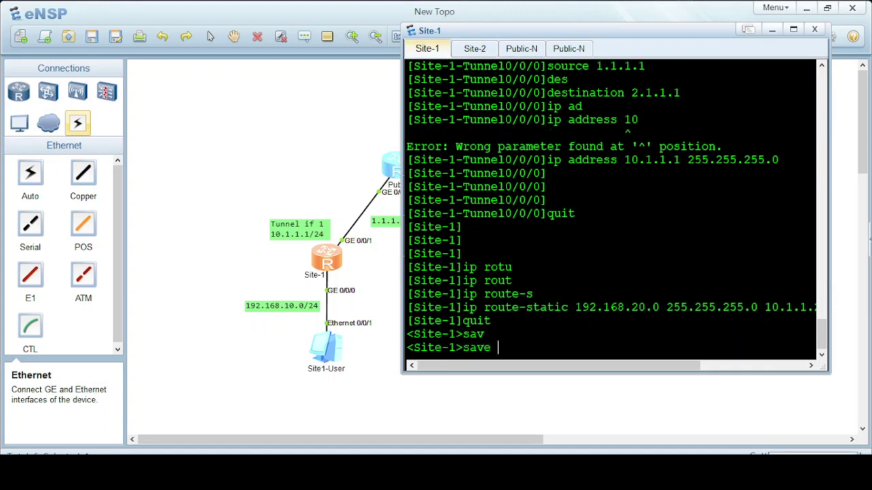
key(Return)
text(y)
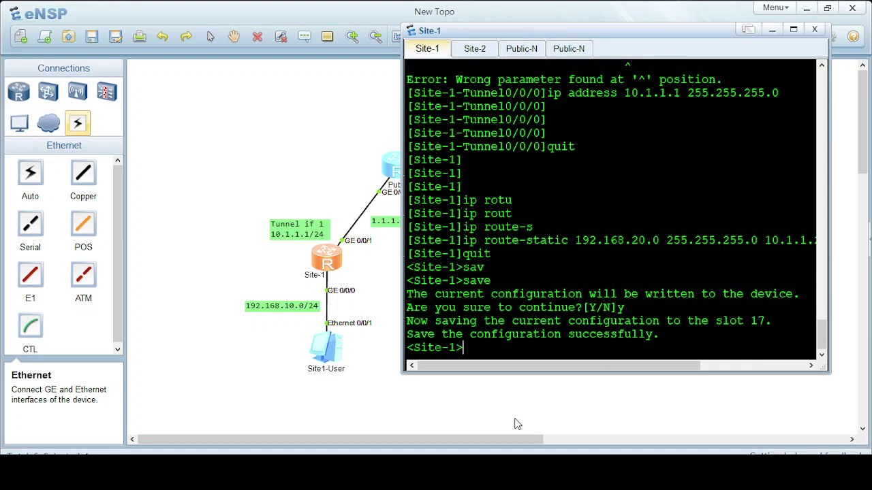
Display the brief IP interface list on Site-1 in the enlarged console and check the Tunnel0/0/0 entry
text(dis)
key(Tab)
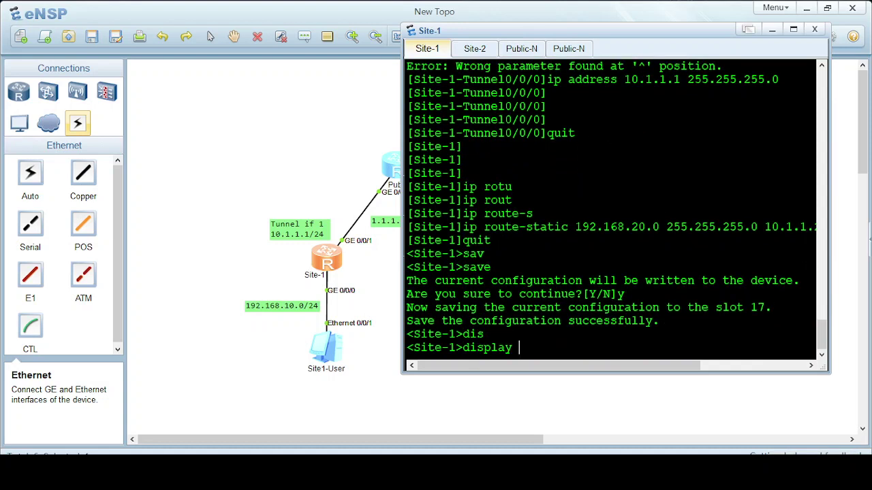
text(ip inter)
key(Tab)
text(br)
key(Tab)
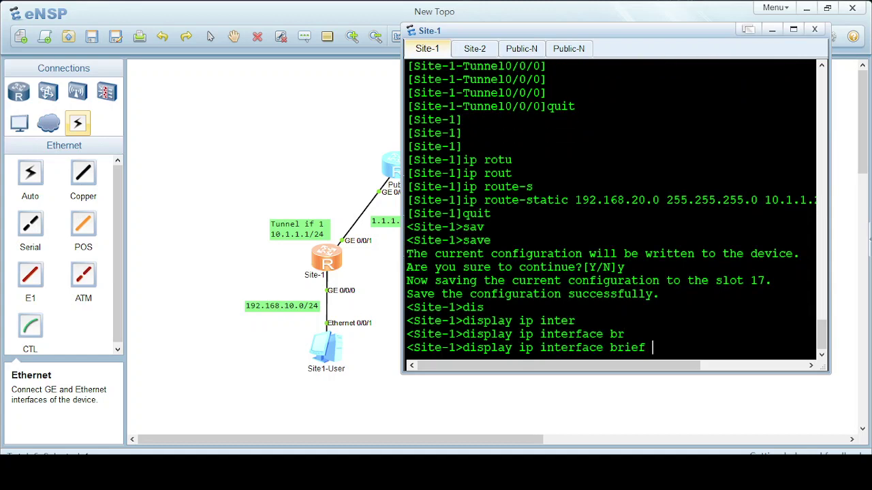
key(Return)
click(793, 30)
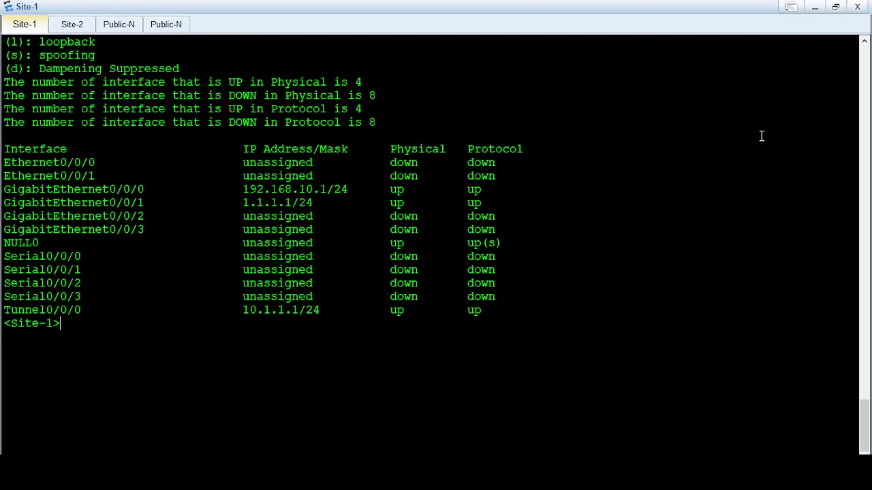
drag(5, 310, 496, 314)
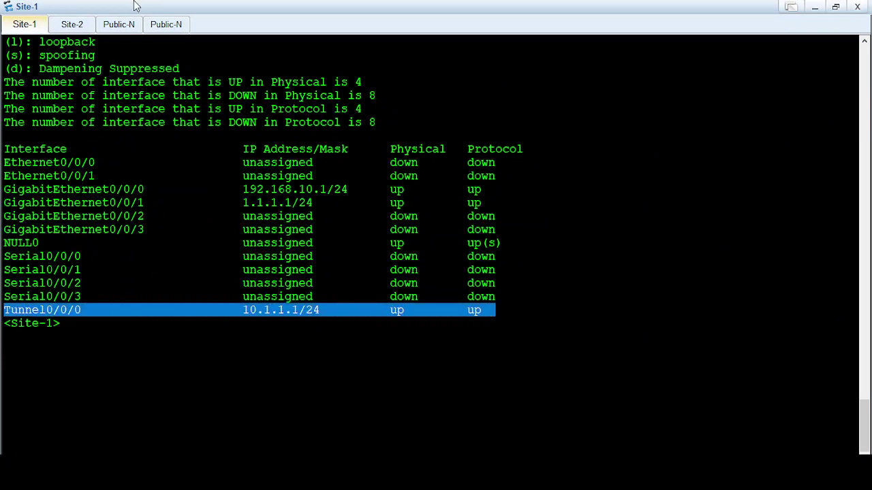
Display the brief IP interface list on Site-2, check the Tunnel0/0/0 entry, and return to the topology
click(65, 26)
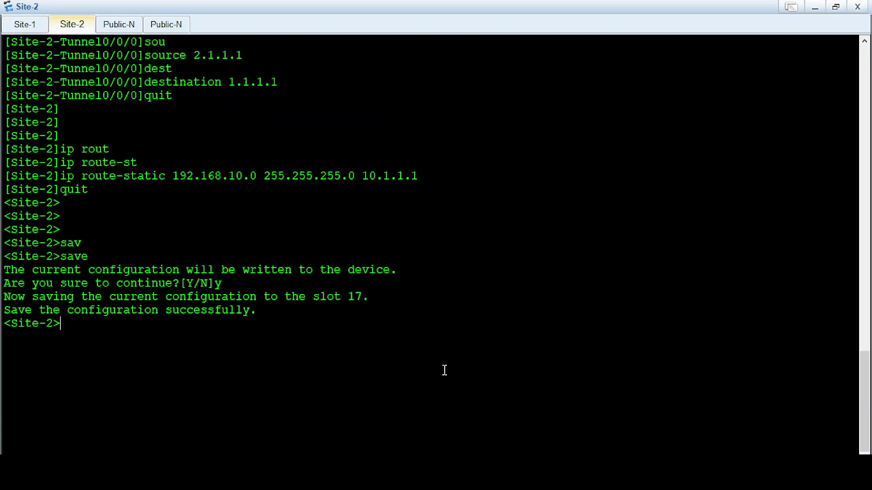
text(dis)
key(Tab)
text(ip inter)
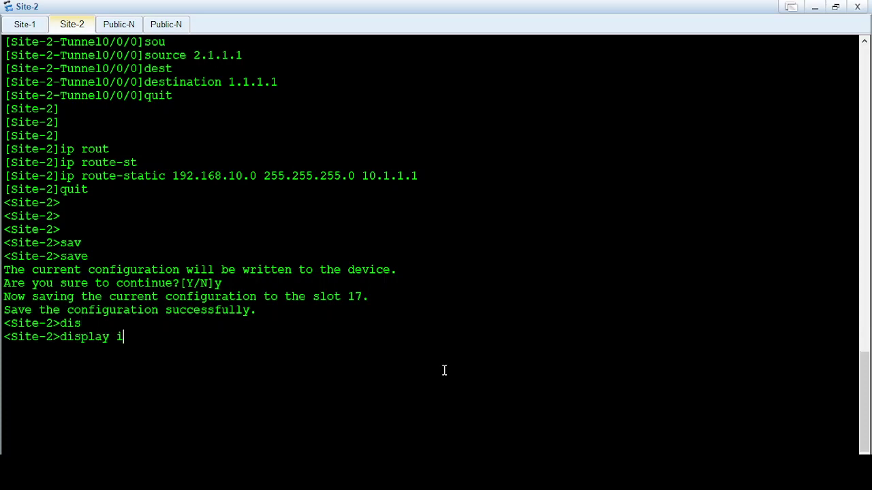
key(Tab)
text(br)
key(Tab)
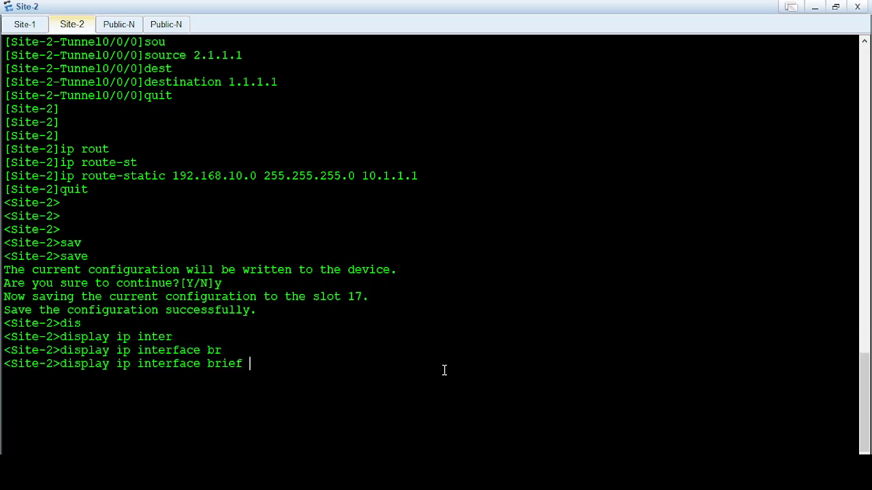
key(Return)
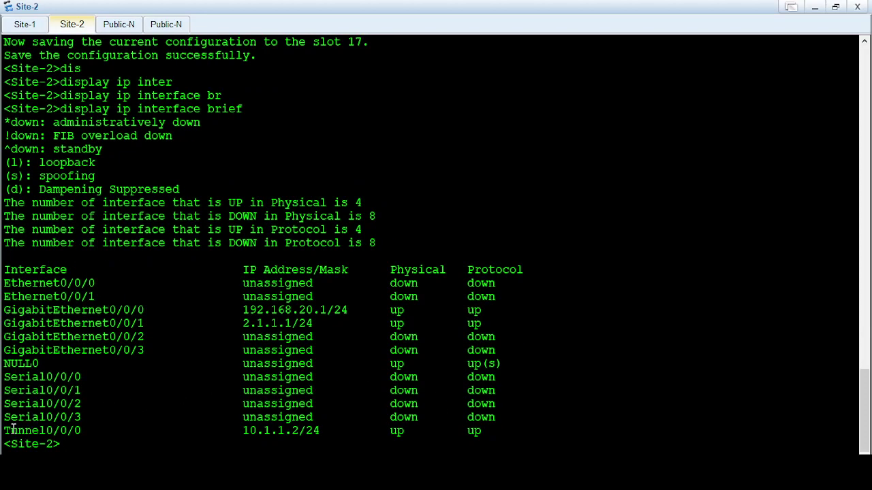
drag(12, 431, 570, 438)
click(815, 8)
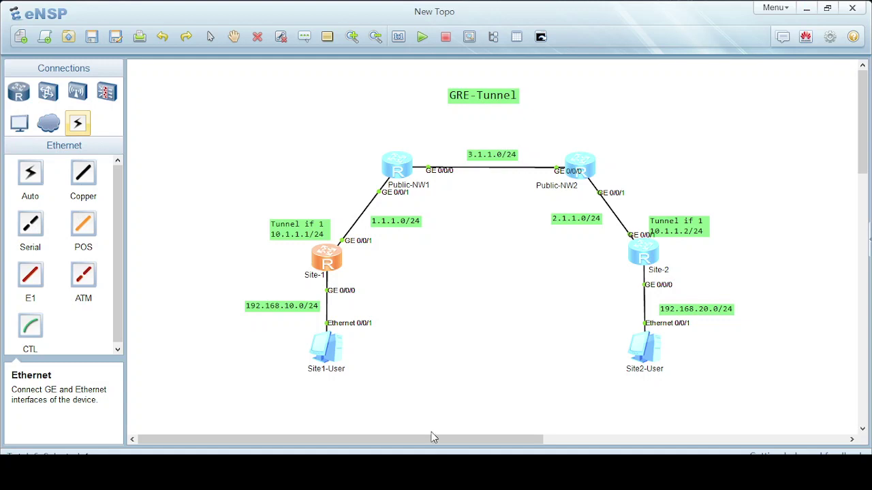
Start a data capture on Public-NW1's GE 0/0/1 link toward Site-1 and leave it running in the background
right_click(380, 194)
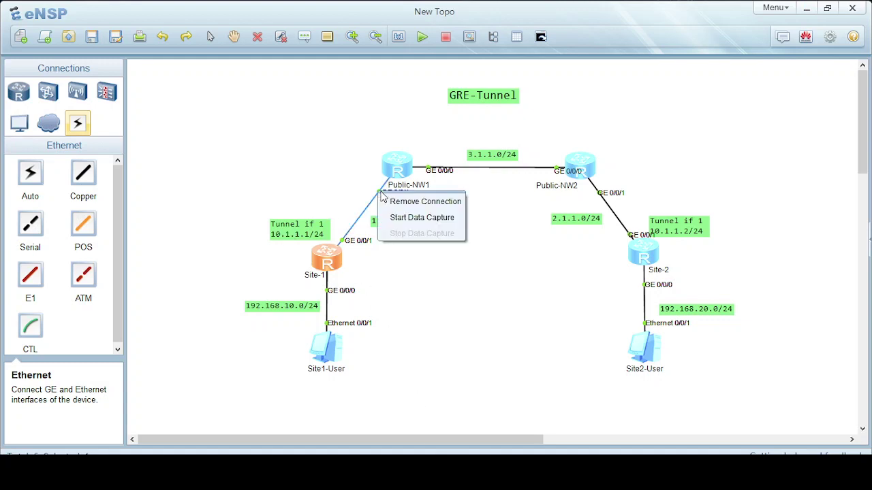
click(412, 225)
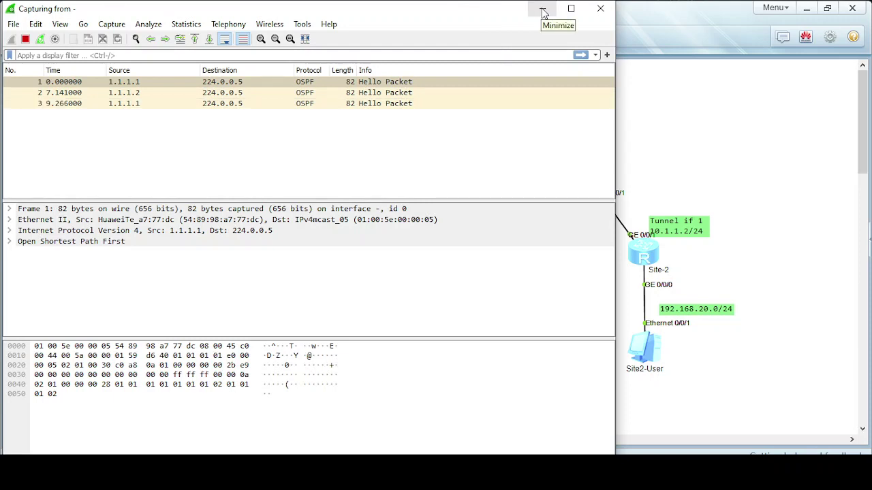
click(543, 12)
Start a continuous ping from Site1-User to 192.168.20.101 with the -t option
double_click(331, 359)
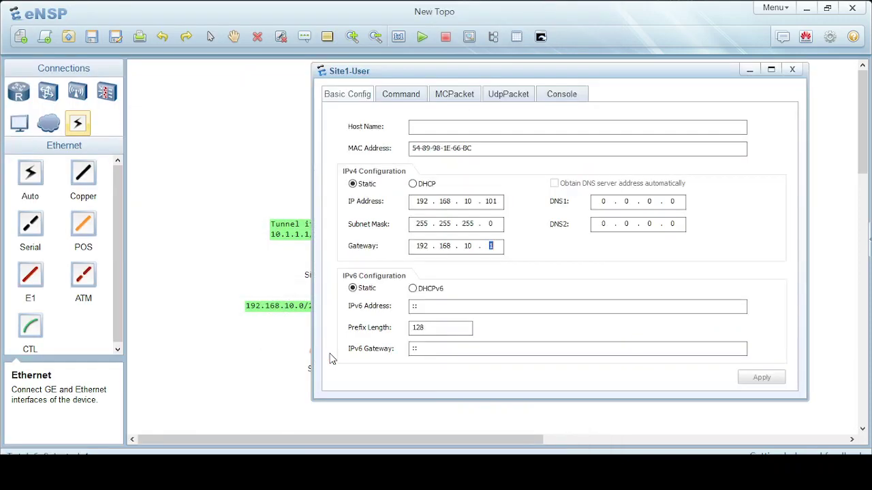
click(401, 94)
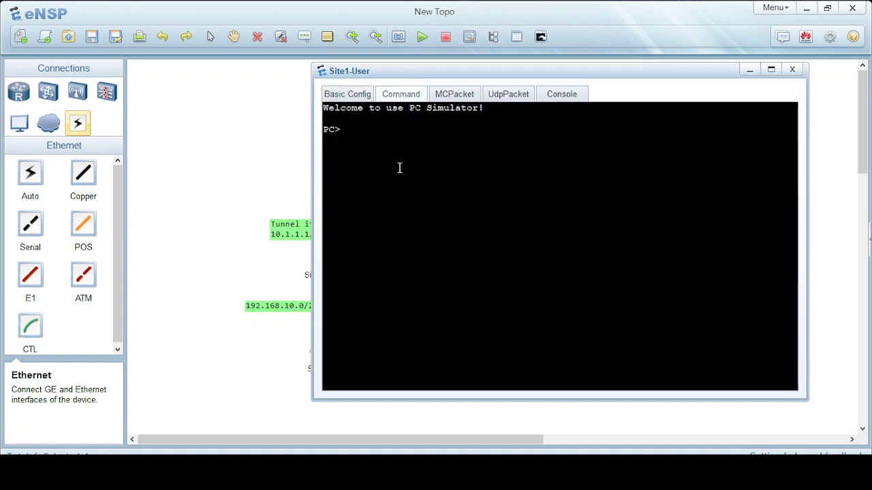
text(ping 192.168.)
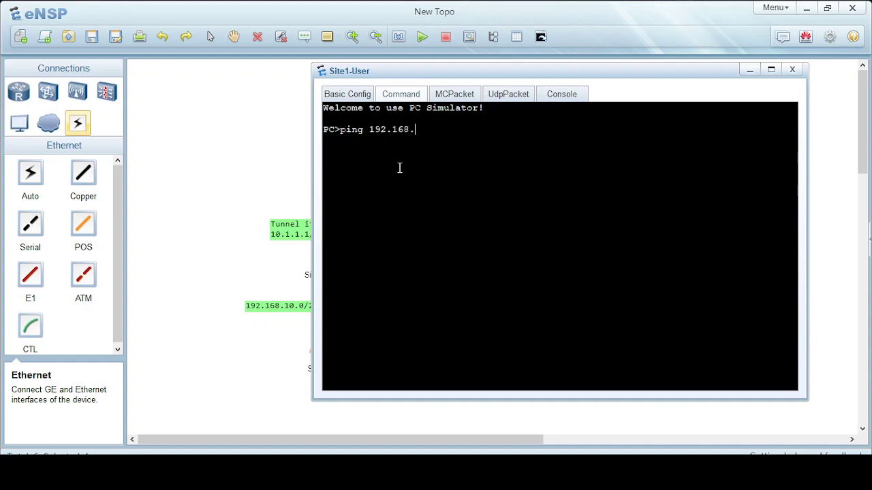
text(20.101 -t)
key(Return)
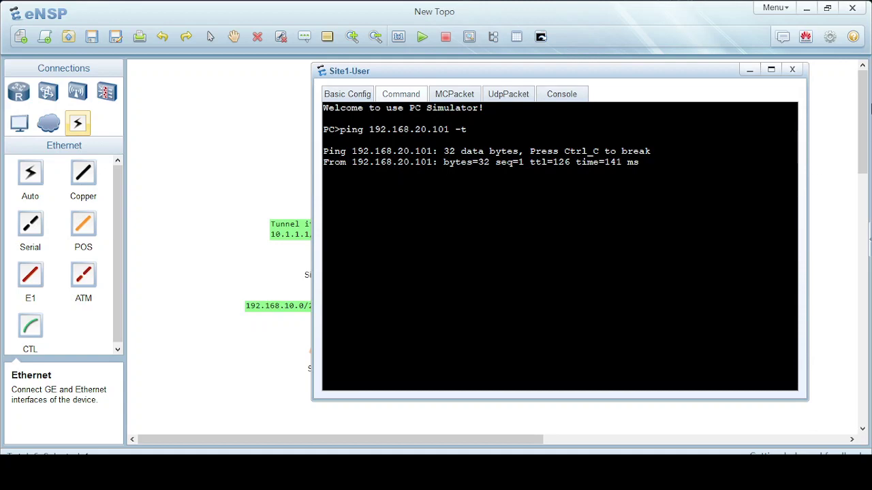
Switch to Wireshark and examine the Generic Routing Encapsulation header of a captured ICMP echo reply, then return to the topology in eNSP
key(alt+Tab)
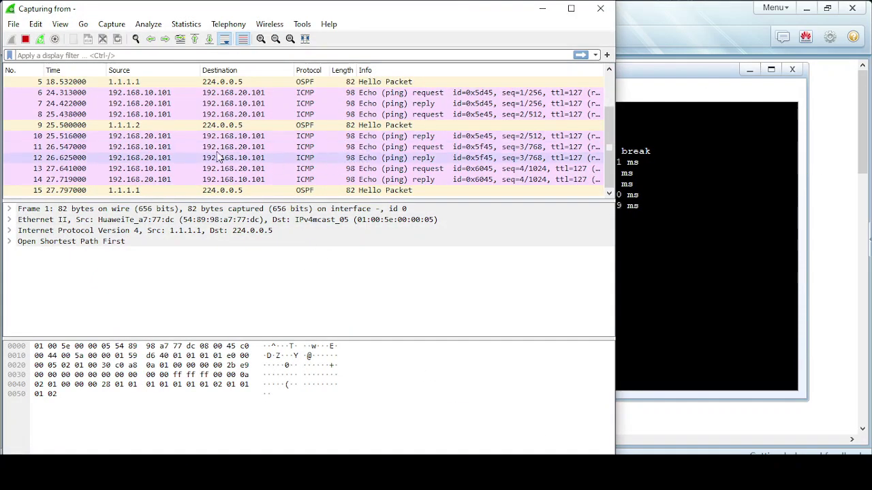
click(60, 140)
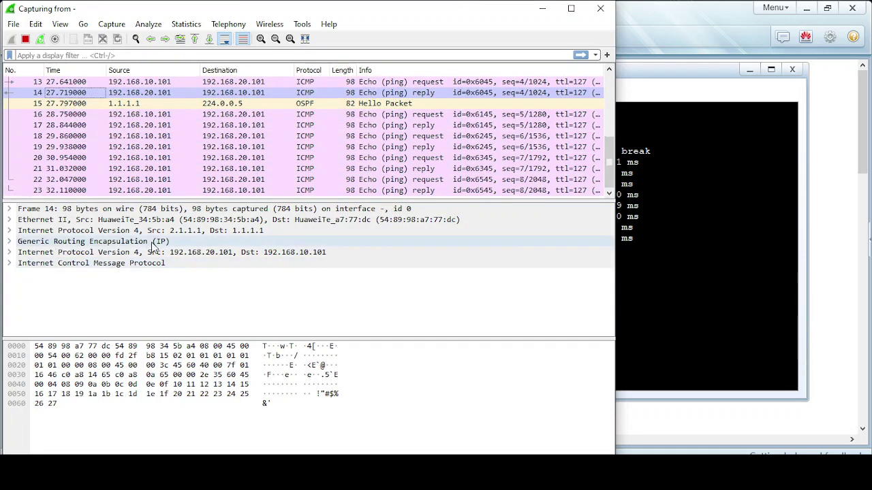
click(10, 243)
click(87, 375)
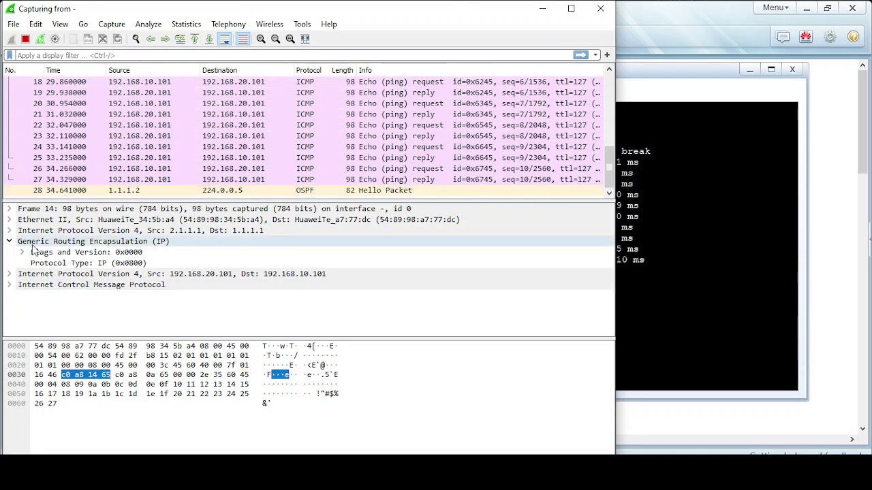
click(542, 8)
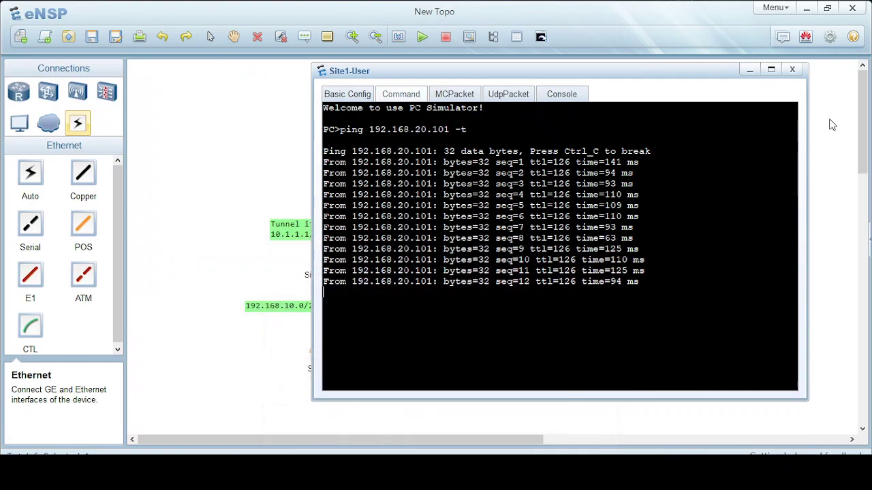
click(792, 70)
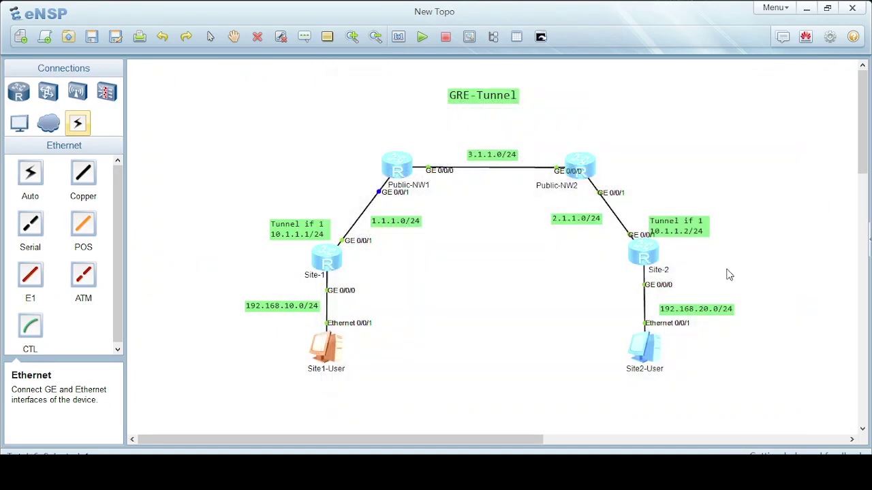